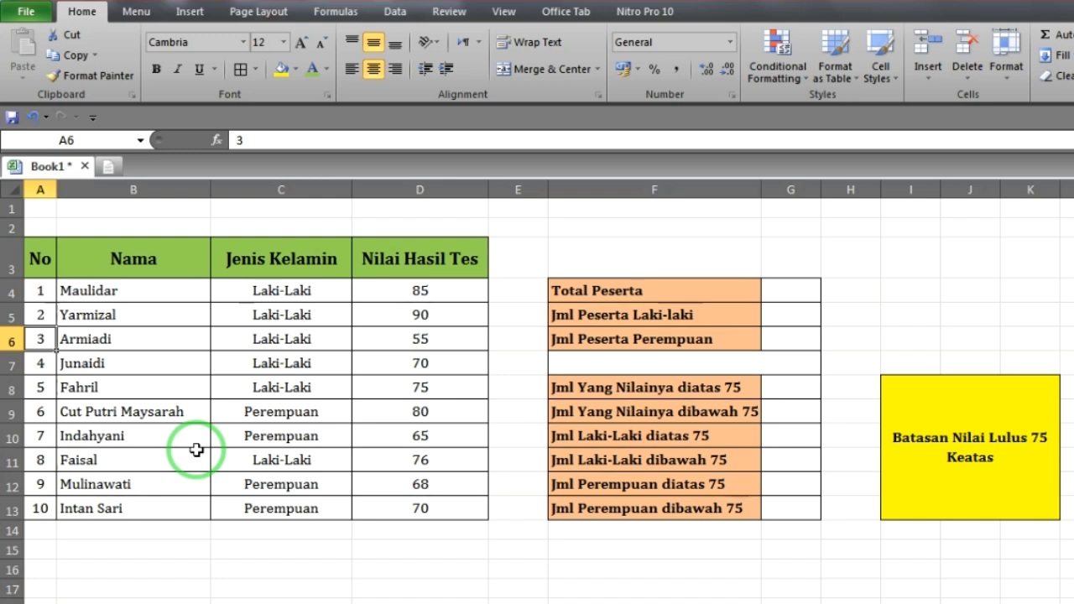
Examine the participant table's number, name, gender and test score columns and the empty participant-count cells of the summary
drag(166, 287, 160, 507)
drag(308, 303, 309, 507)
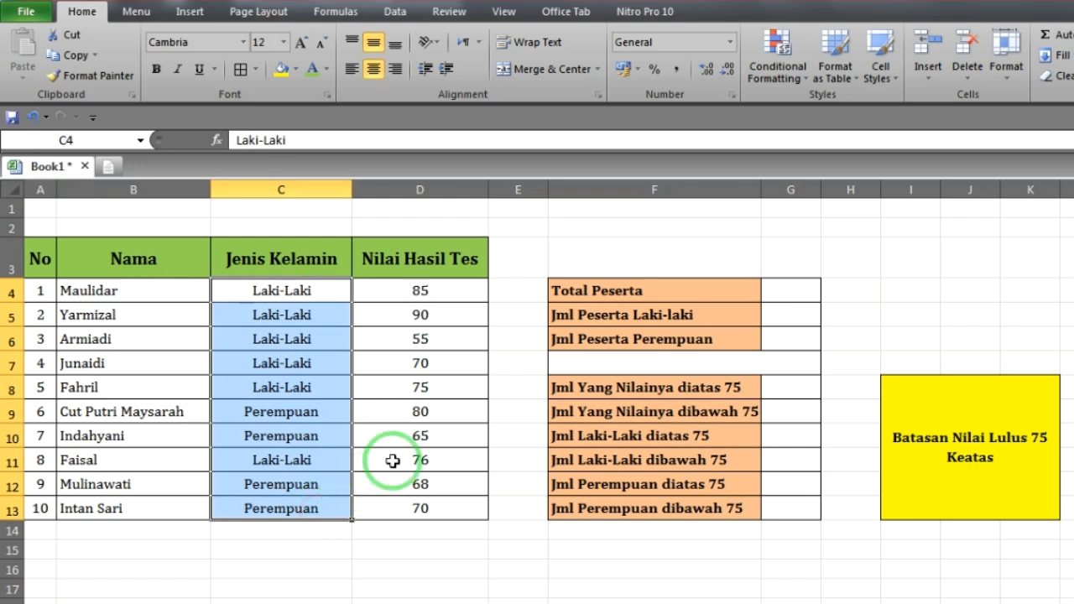
click(445, 291)
drag(445, 292, 468, 504)
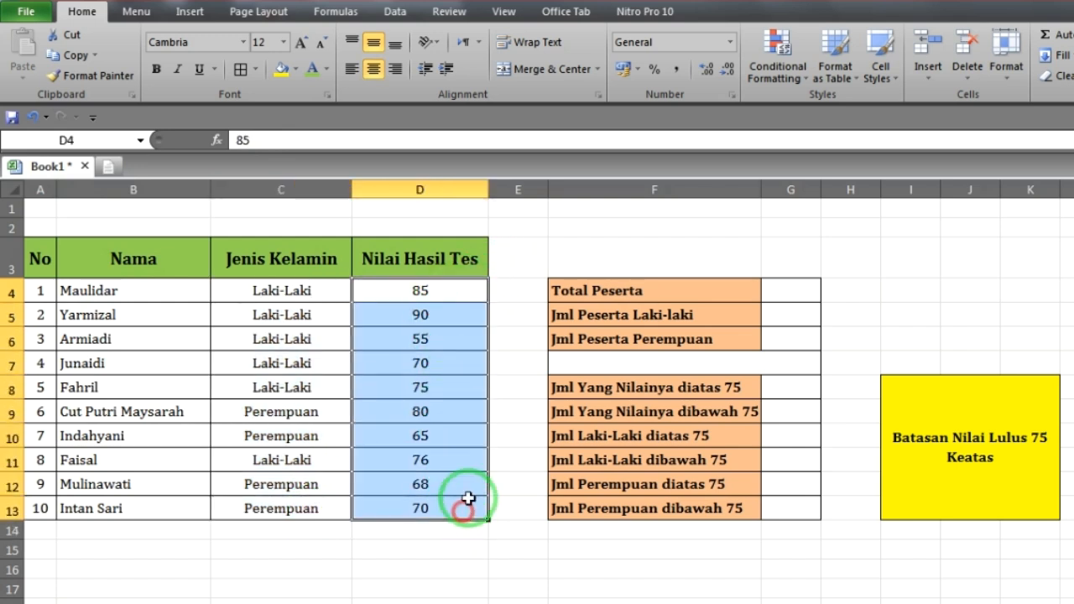
click(799, 293)
drag(799, 303, 789, 353)
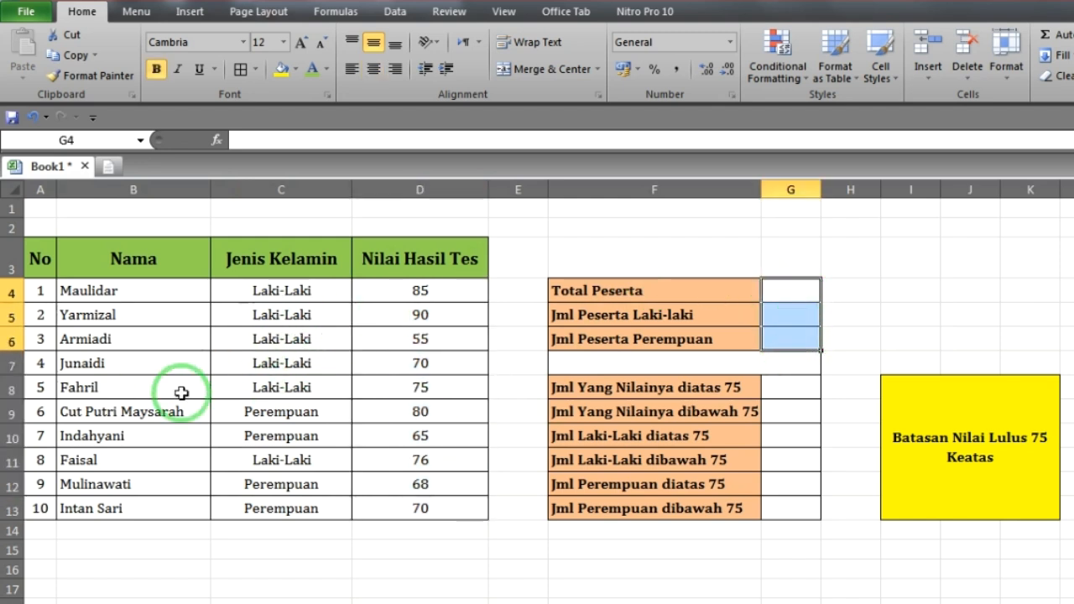
drag(32, 249, 439, 502)
click(599, 546)
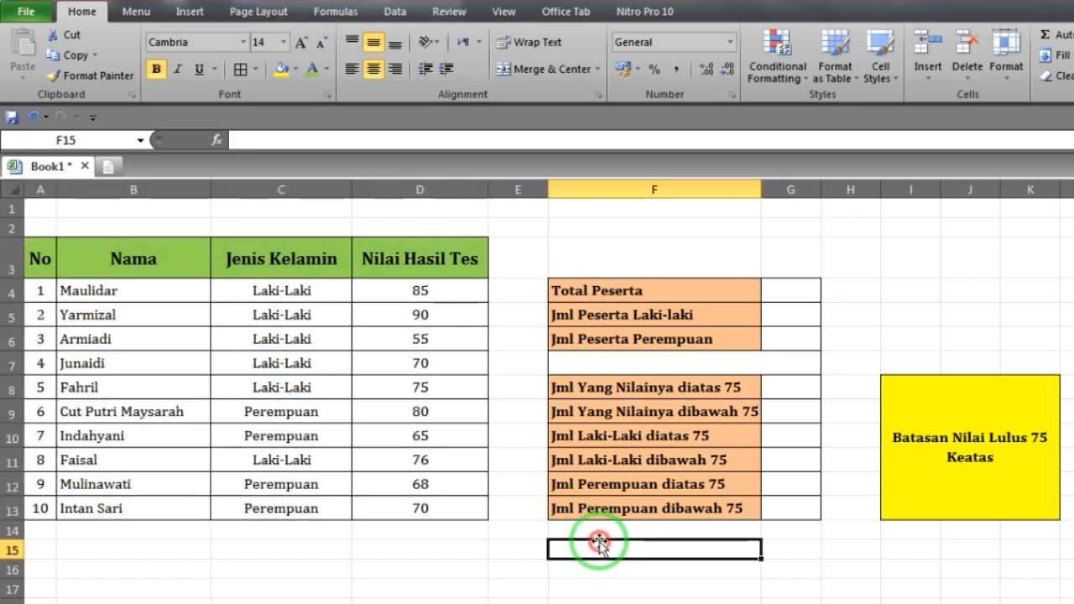
click(789, 285)
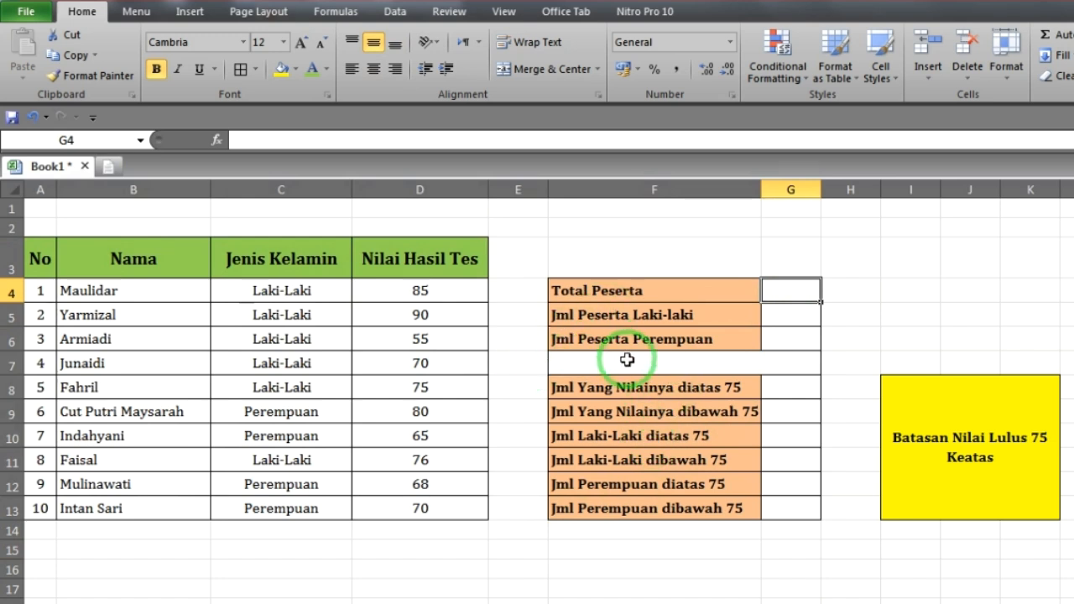
drag(103, 295, 140, 506)
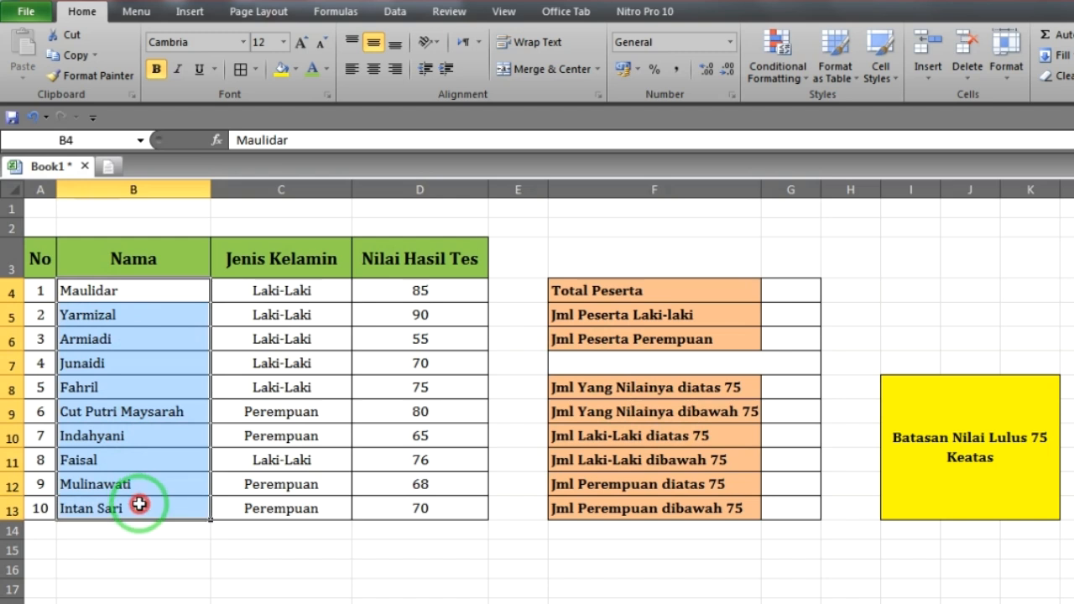
drag(41, 290, 48, 515)
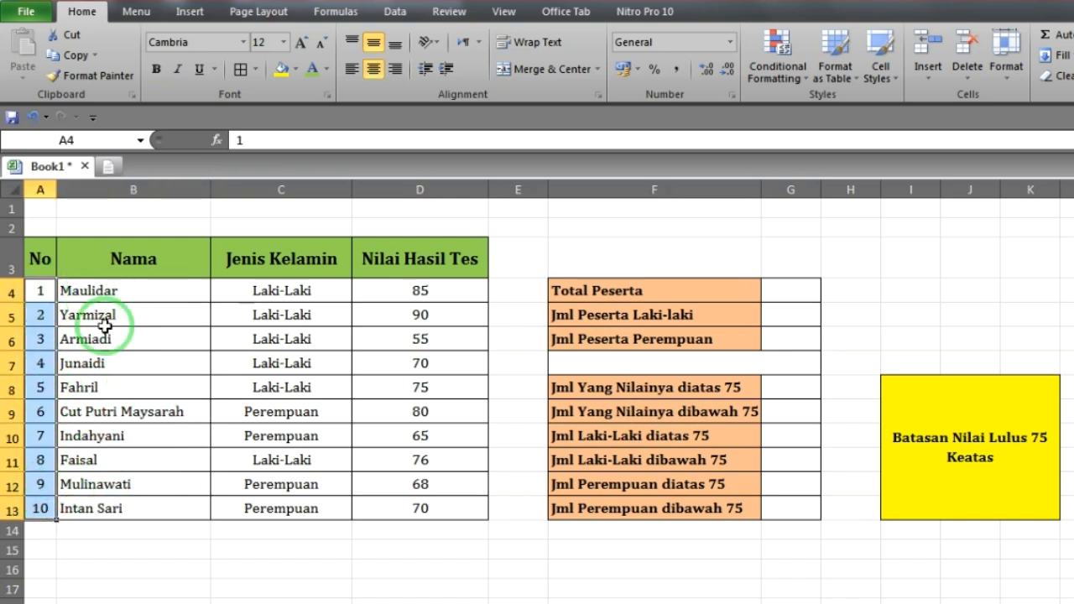
click(38, 287)
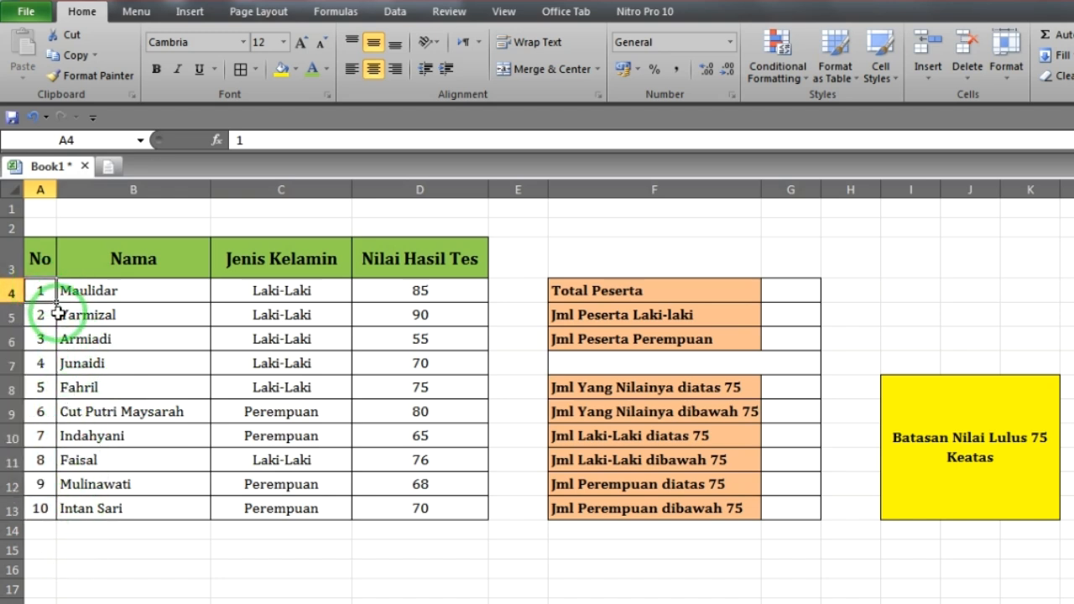
Calculate Total Peserta in G4 with a COUNTA formula over the name range B4:B13
click(791, 290)
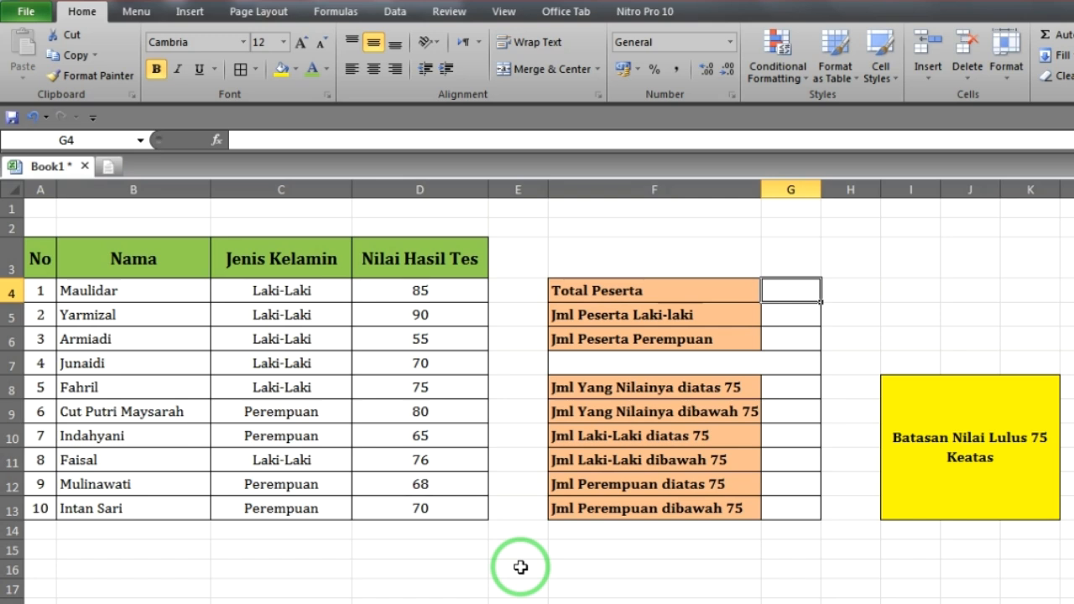
text(=)
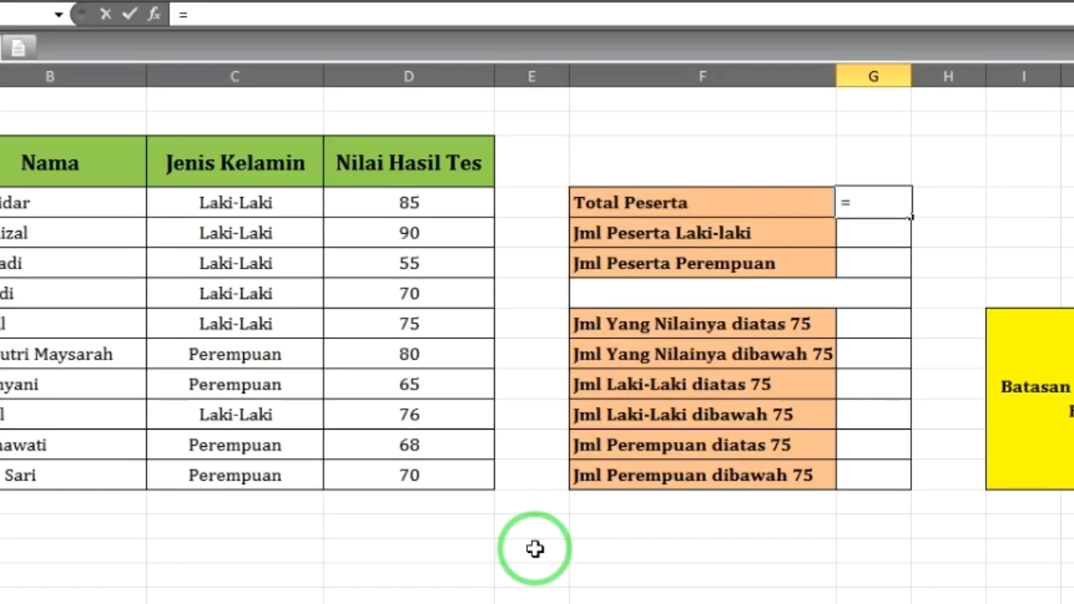
text(counta)
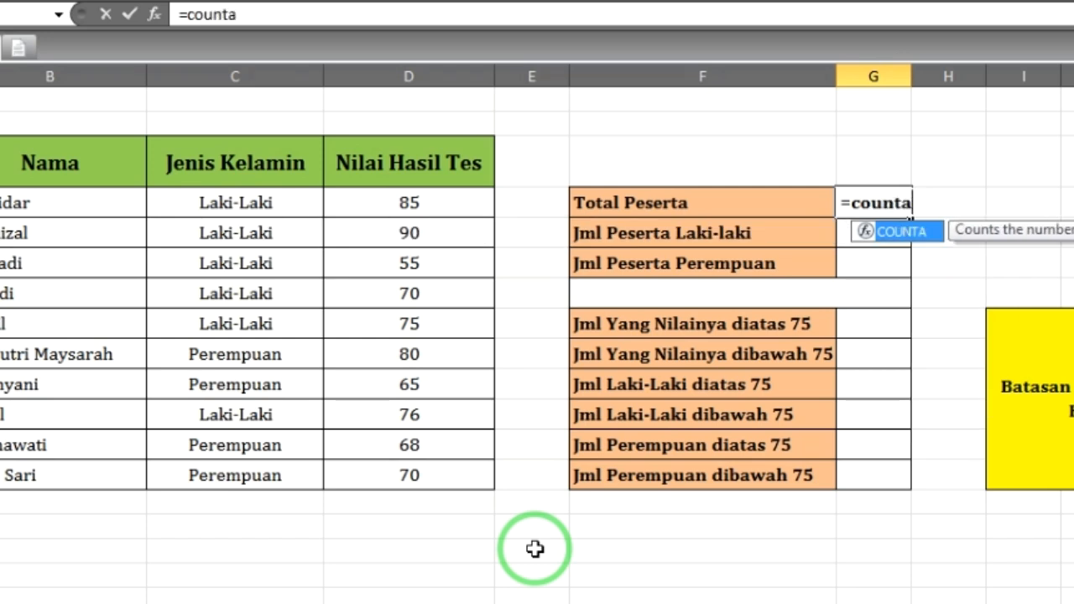
text(()
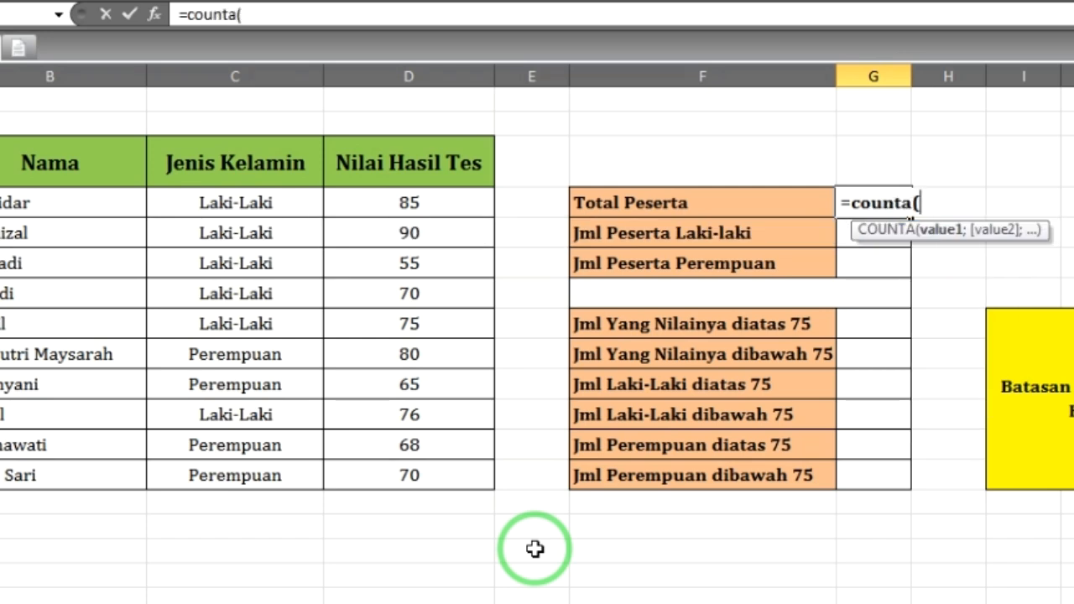
drag(52, 202, 60, 475)
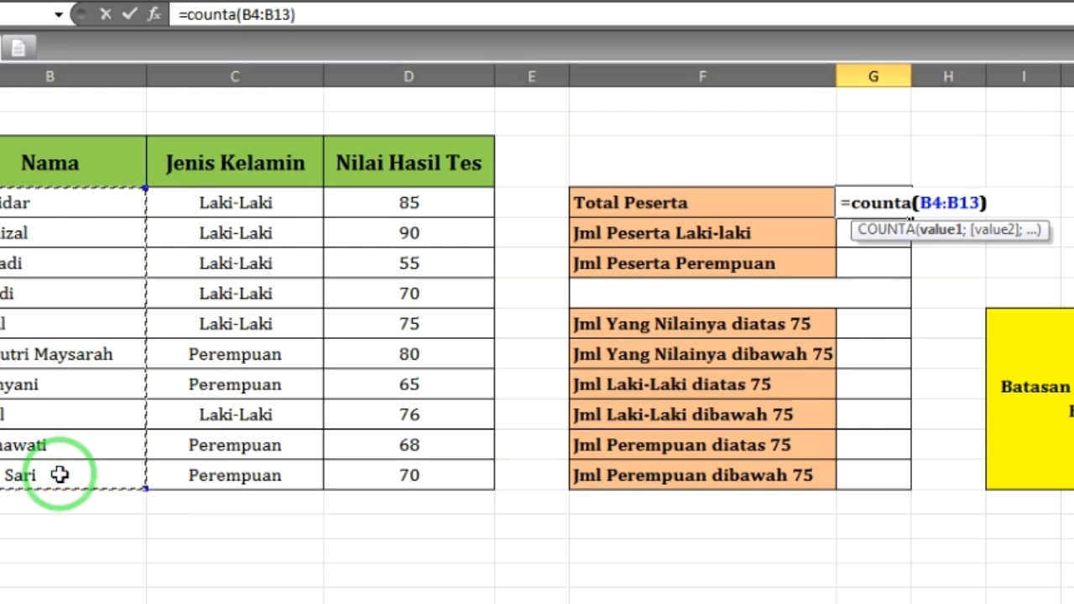
text())
key(Return)
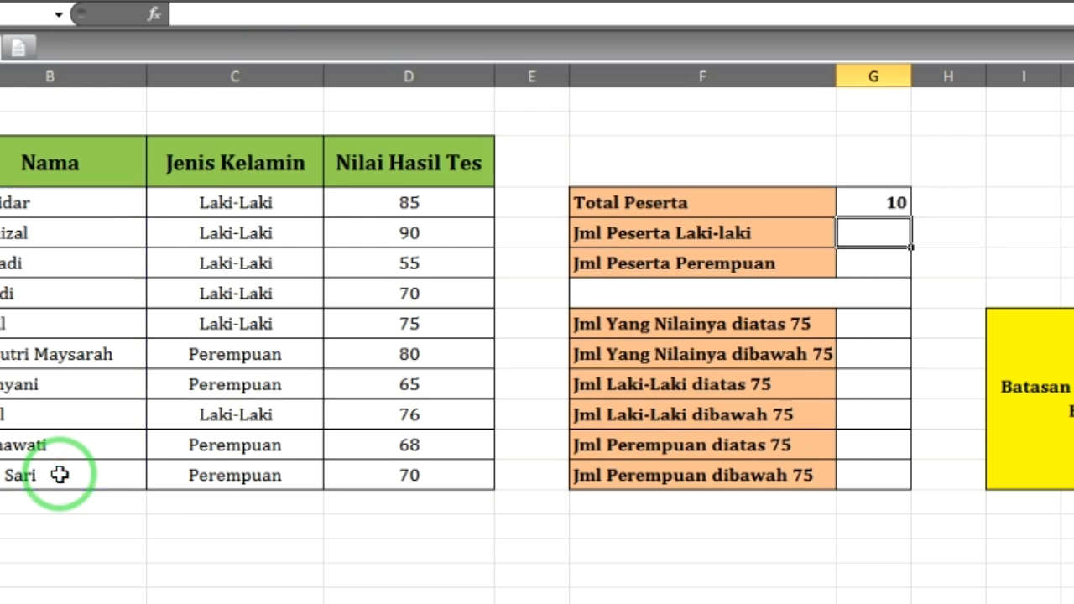
click(894, 199)
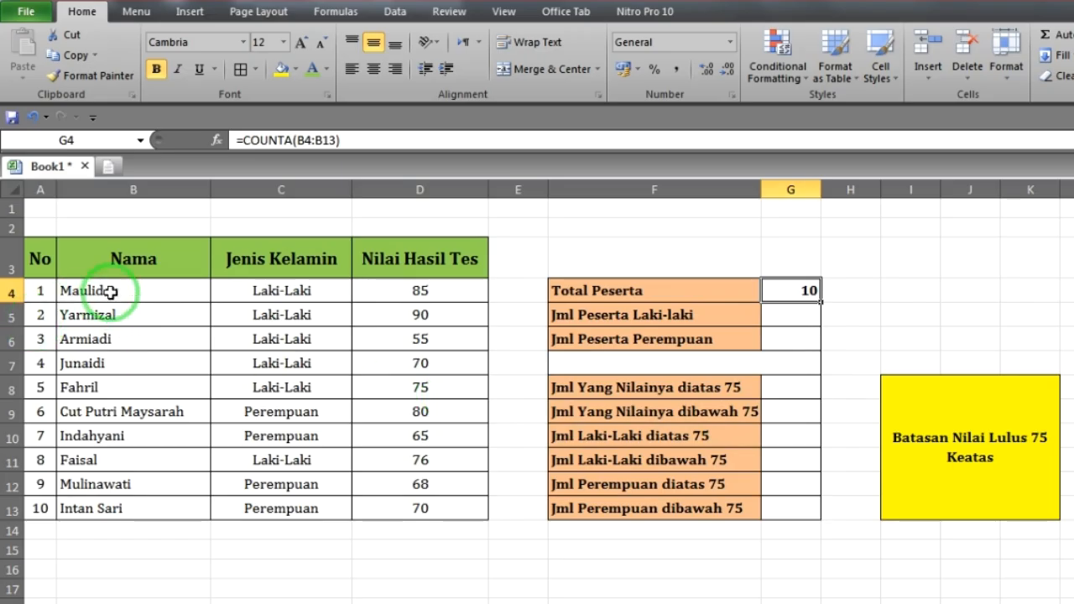
drag(110, 291, 123, 502)
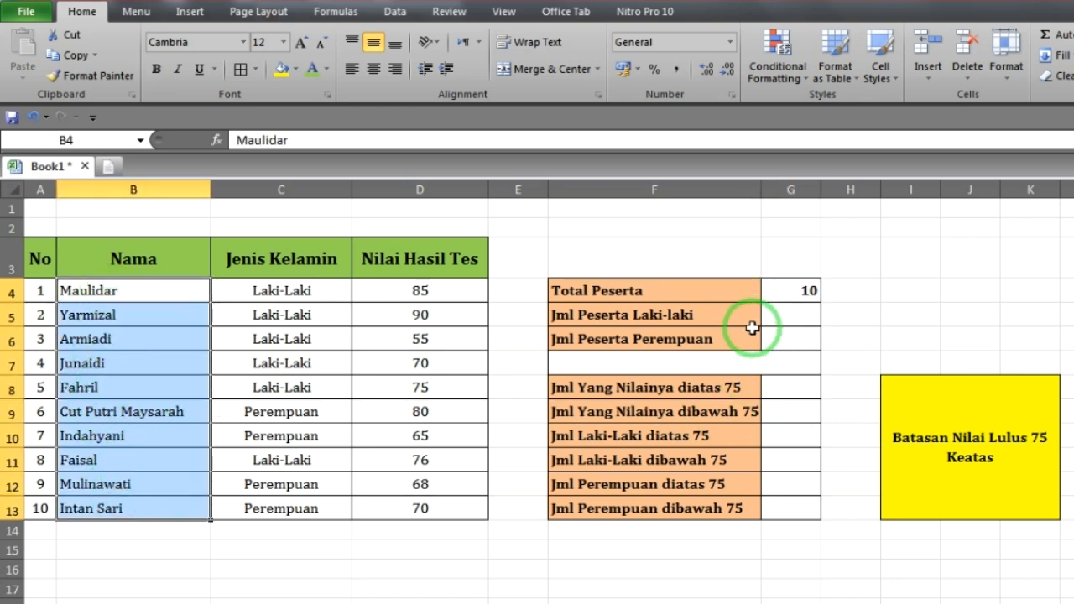
Calculate Jml Peserta Laki-laki in G5 with a COUNTIF formula over C4:C13 using the criterion "Laki-Laki"
click(784, 316)
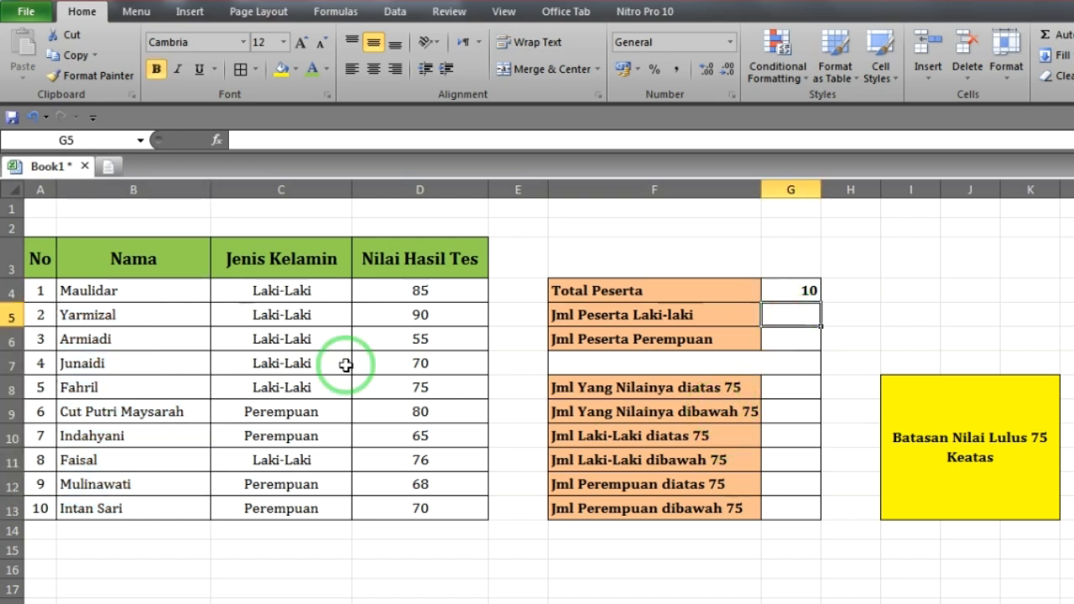
drag(156, 285, 392, 505)
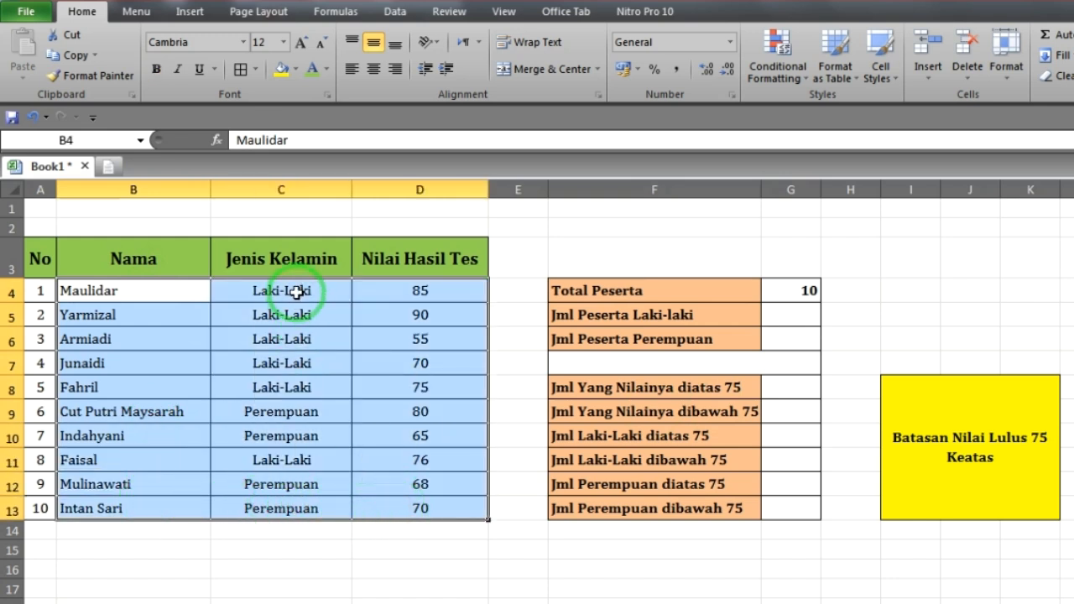
click(871, 358)
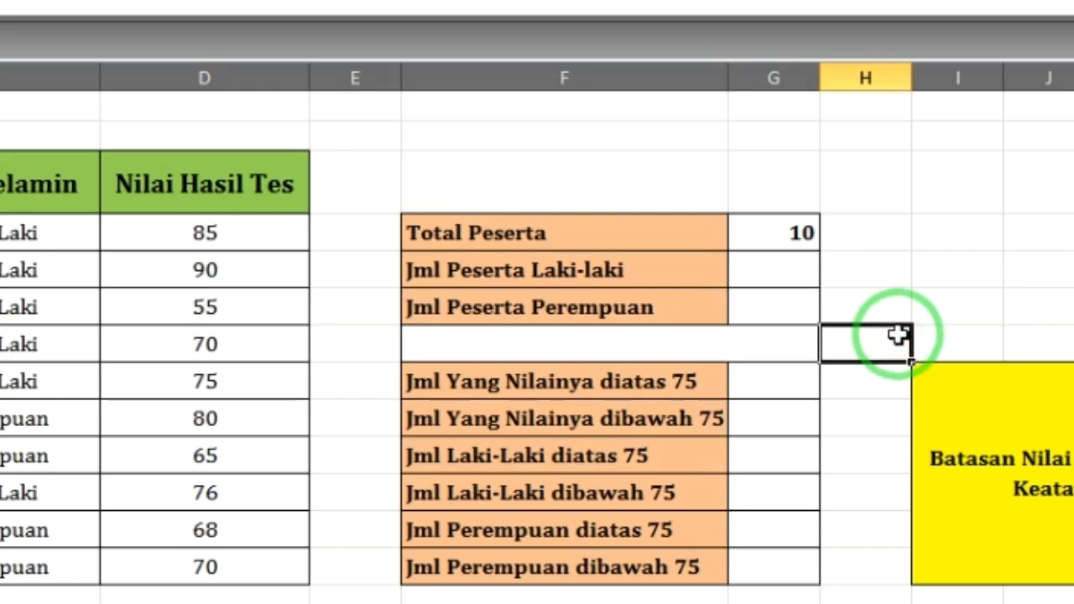
click(764, 281)
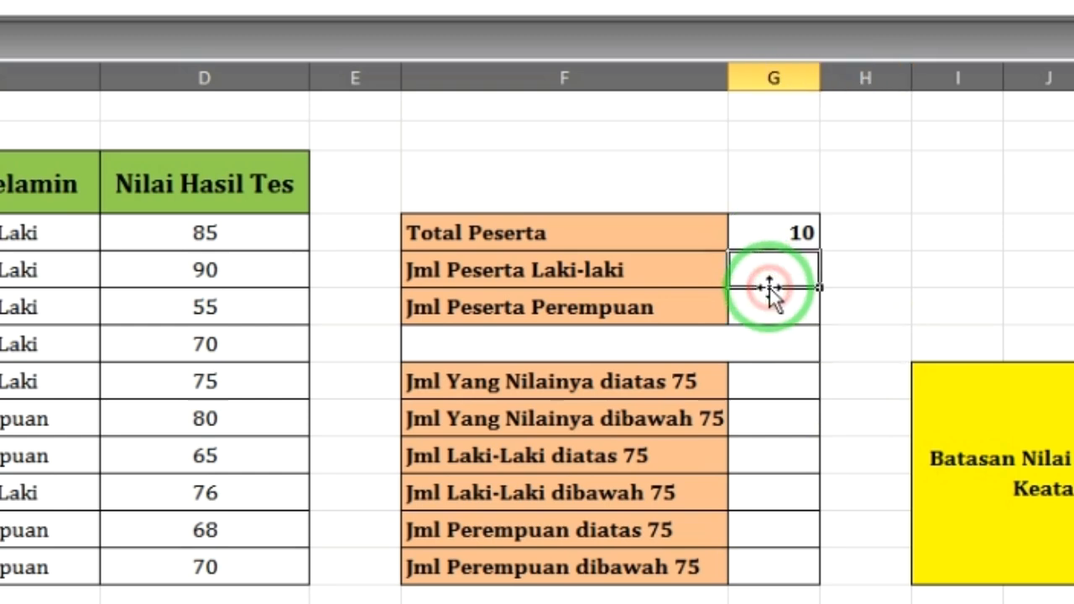
text(=c)
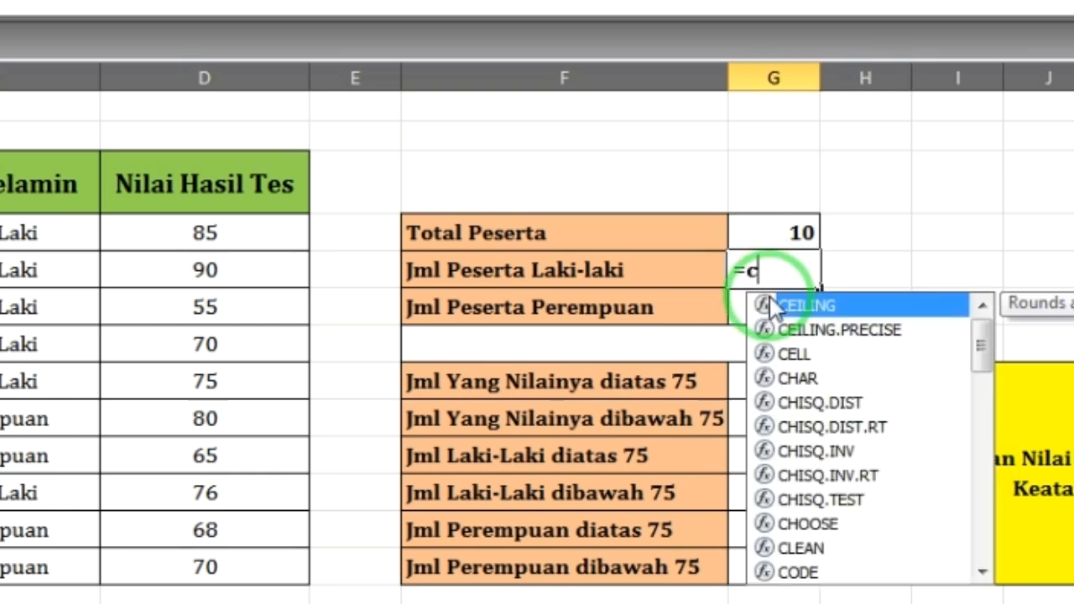
text(ounti)
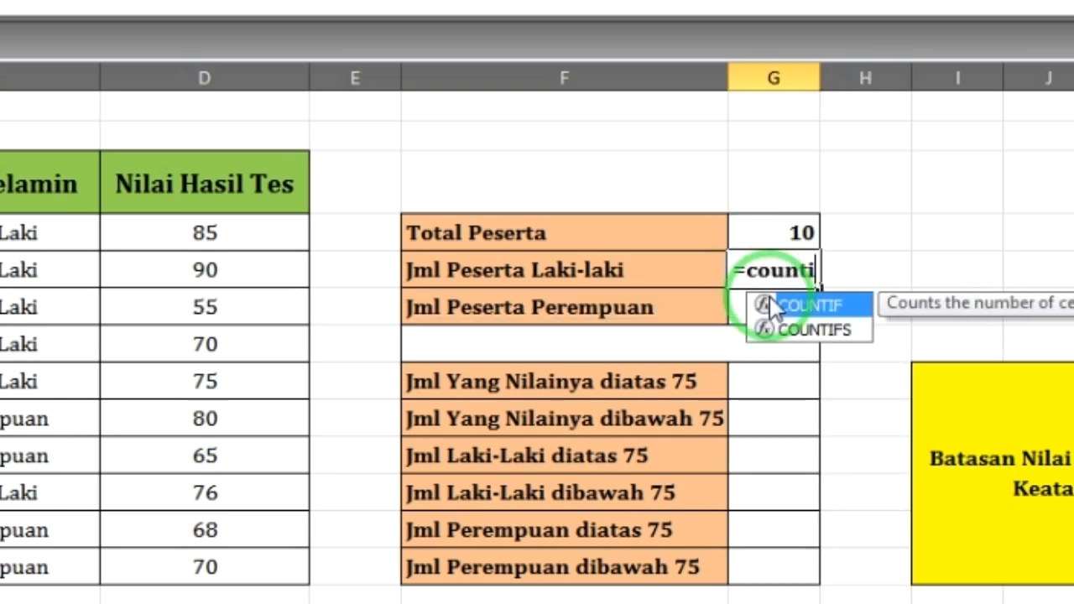
text(f)
double_click(772, 305)
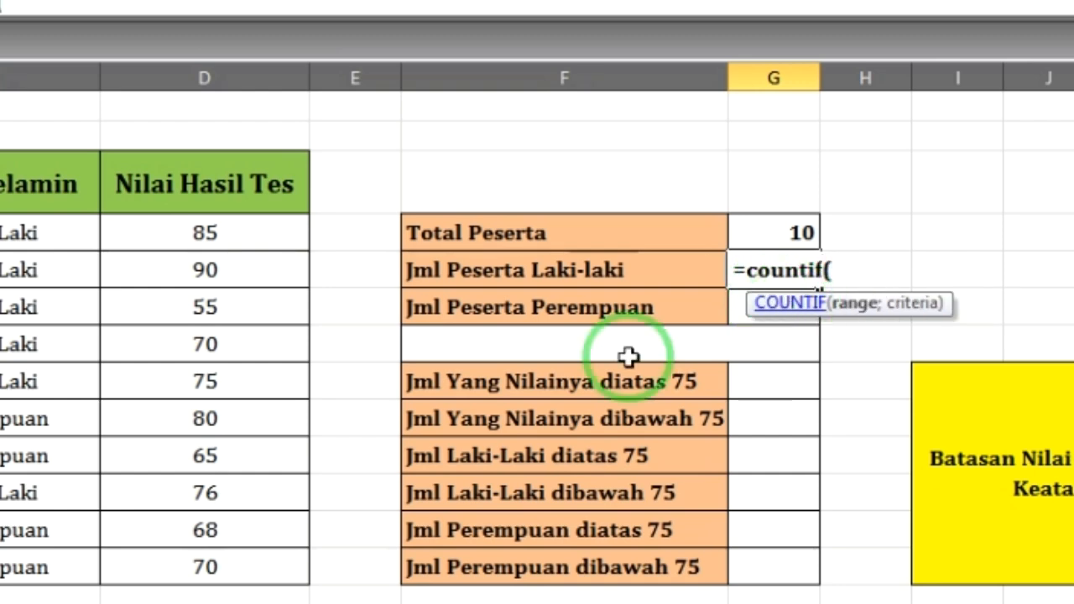
click(6, 242)
drag(6, 241, 81, 570)
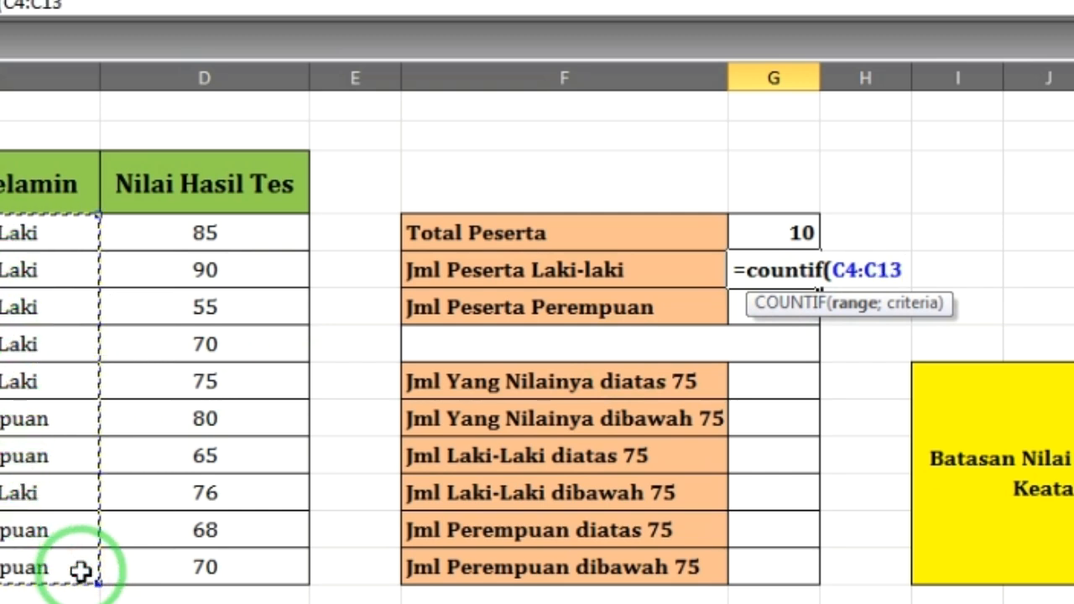
text(;"Laki-Laki)
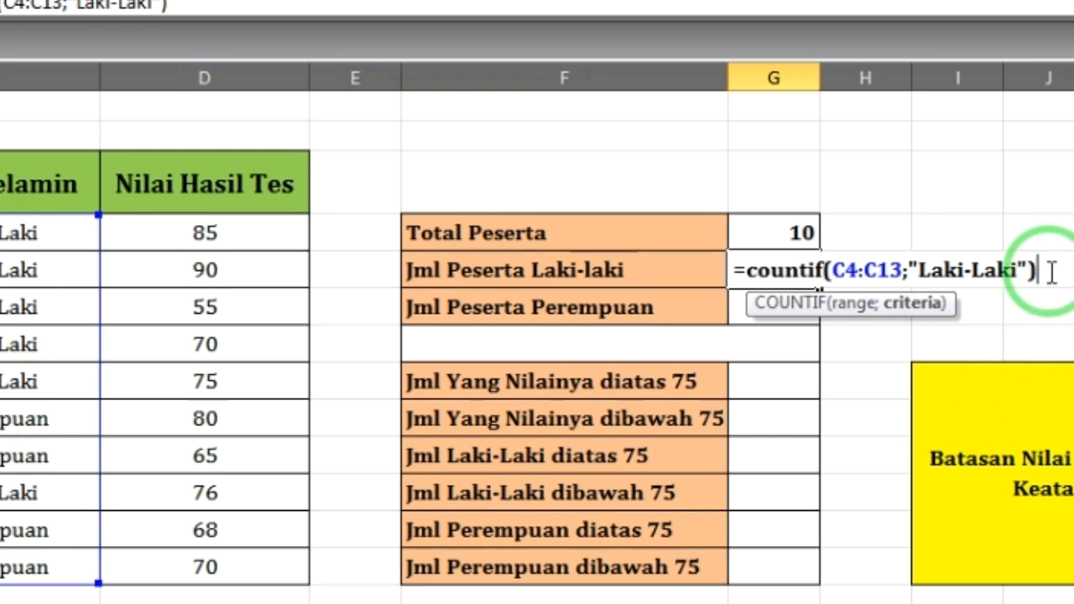
key(Return)
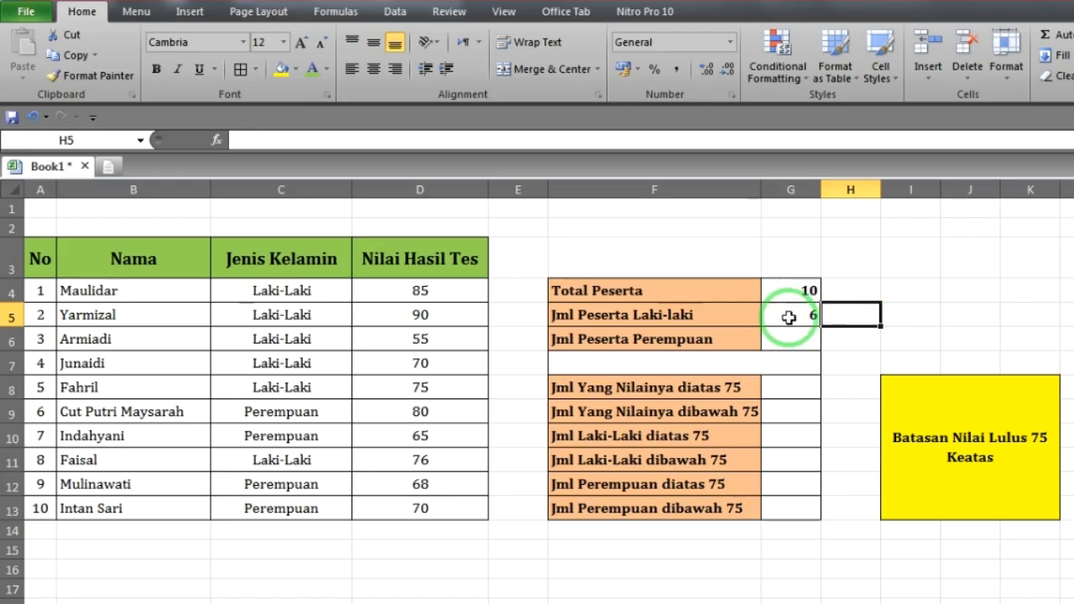
Check the formula in G5 against each Laki-Laki entry in the Jenis Kelamin column
click(773, 269)
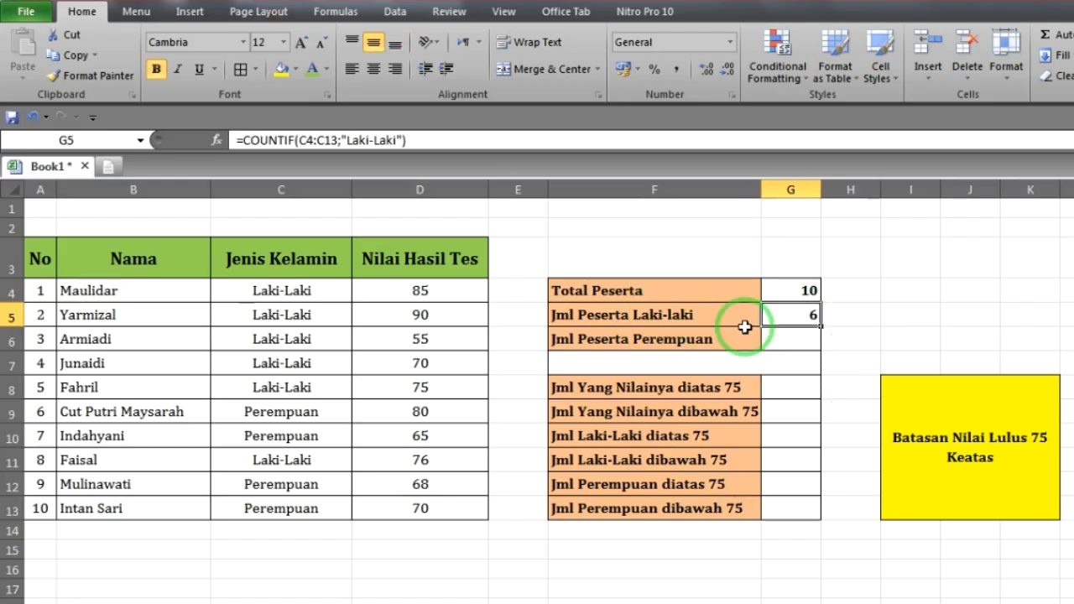
click(283, 290)
click(301, 317)
click(312, 339)
click(322, 364)
click(330, 387)
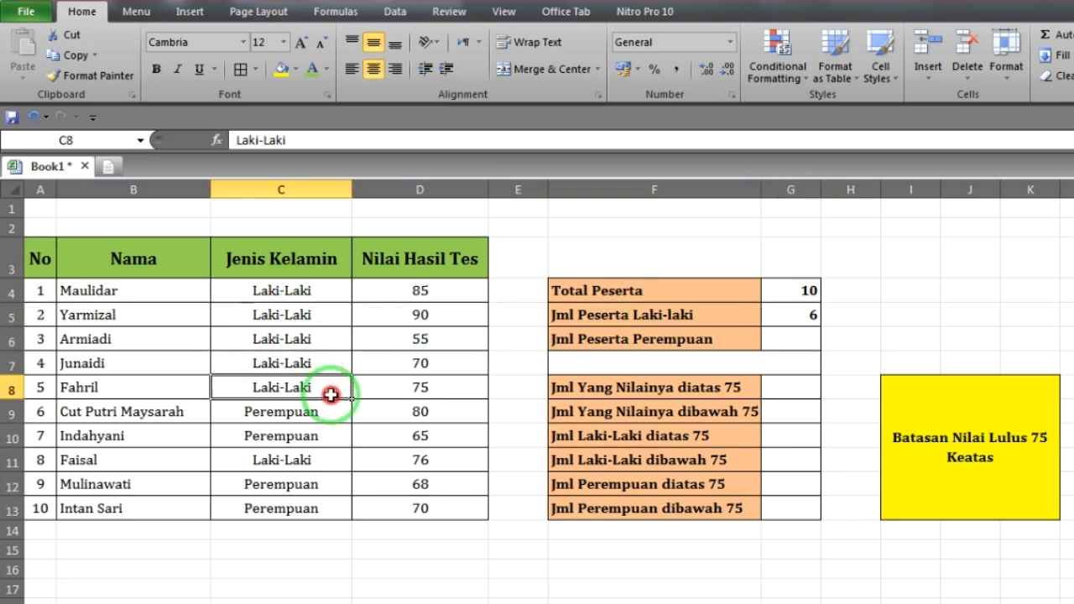
click(340, 462)
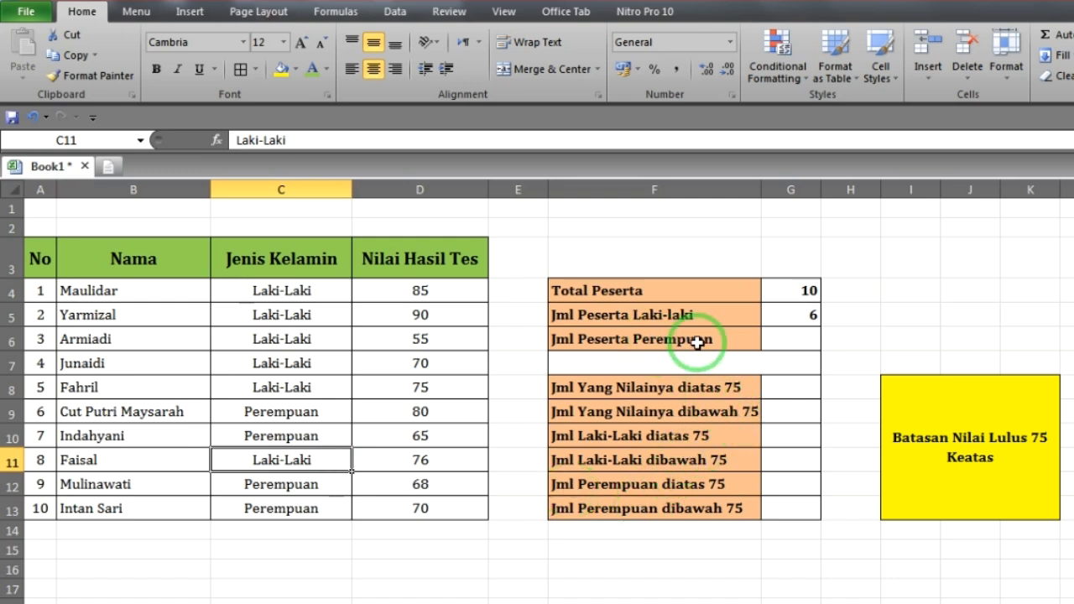
Calculate Jml Peserta Perempuan in G6 with a COUNTIF formula over C4:C13 using the criterion "Perempuan"
click(791, 340)
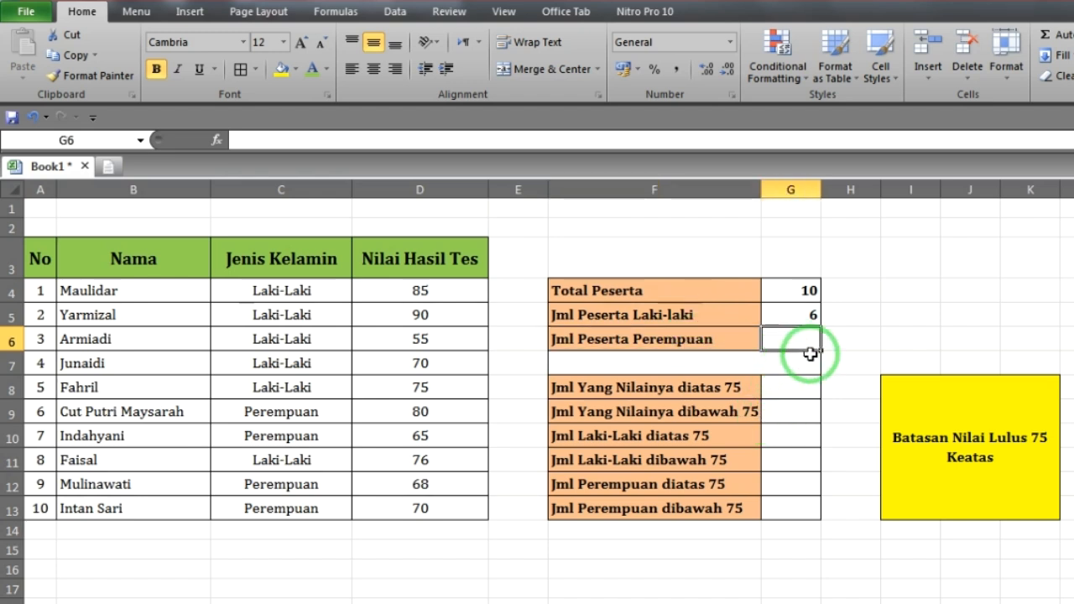
text(=count)
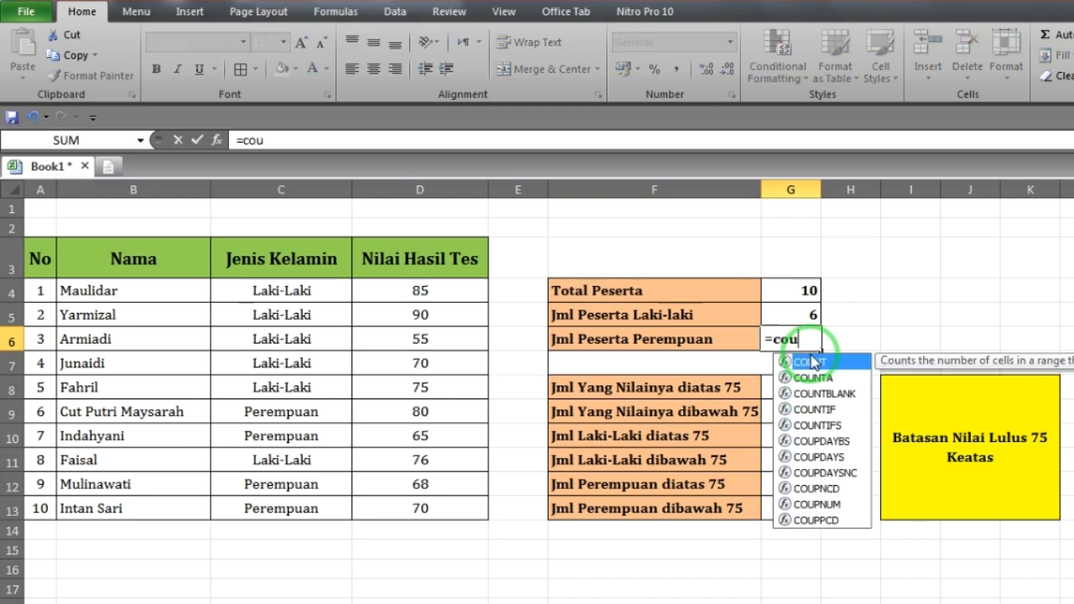
text(if()
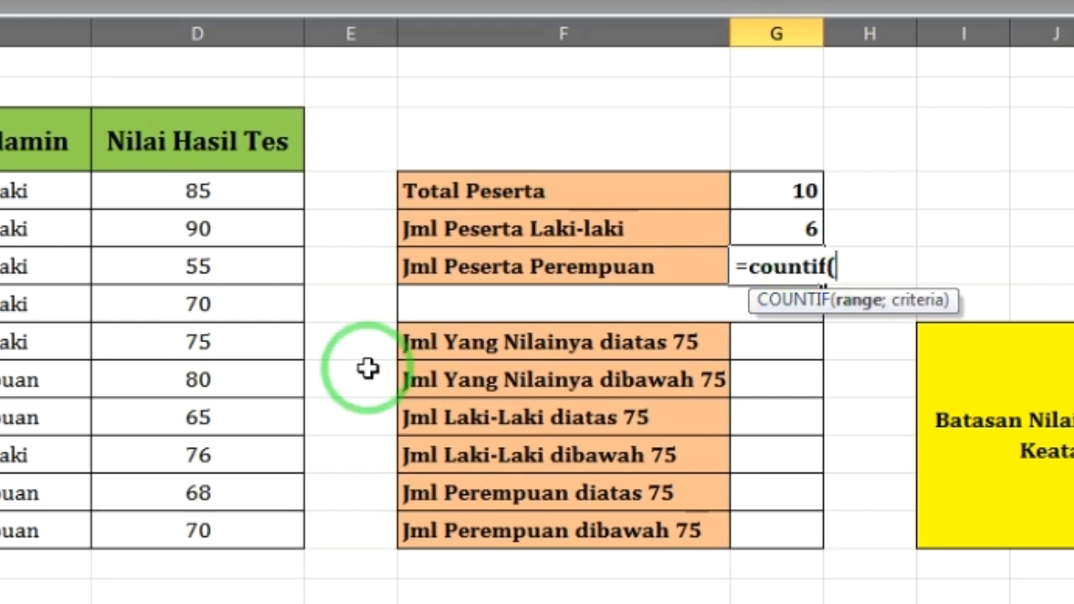
drag(10, 190, 39, 522)
text(;"Perempuan)
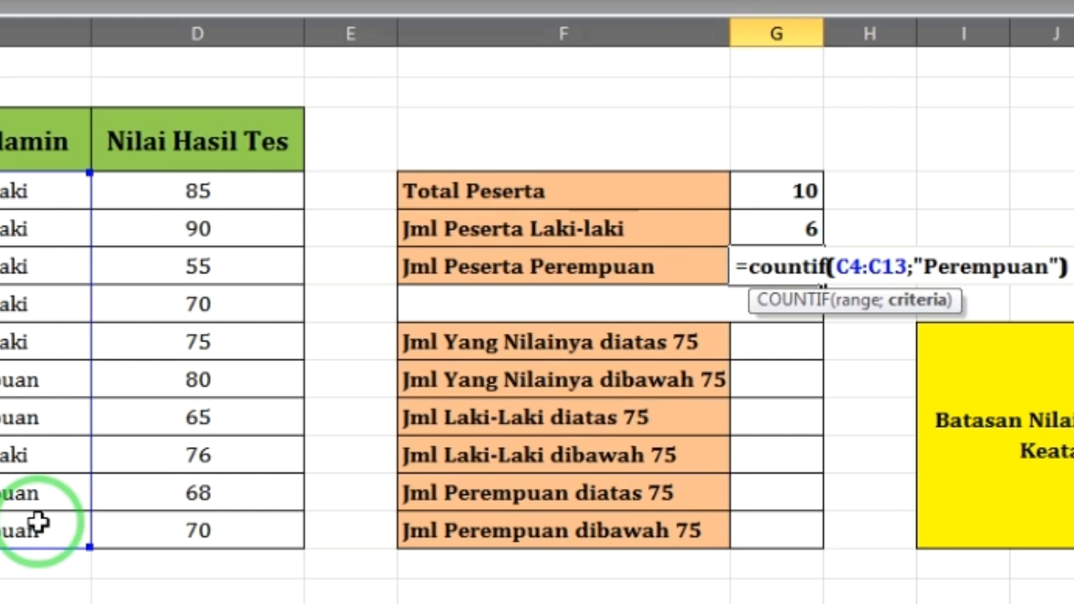
key(Return)
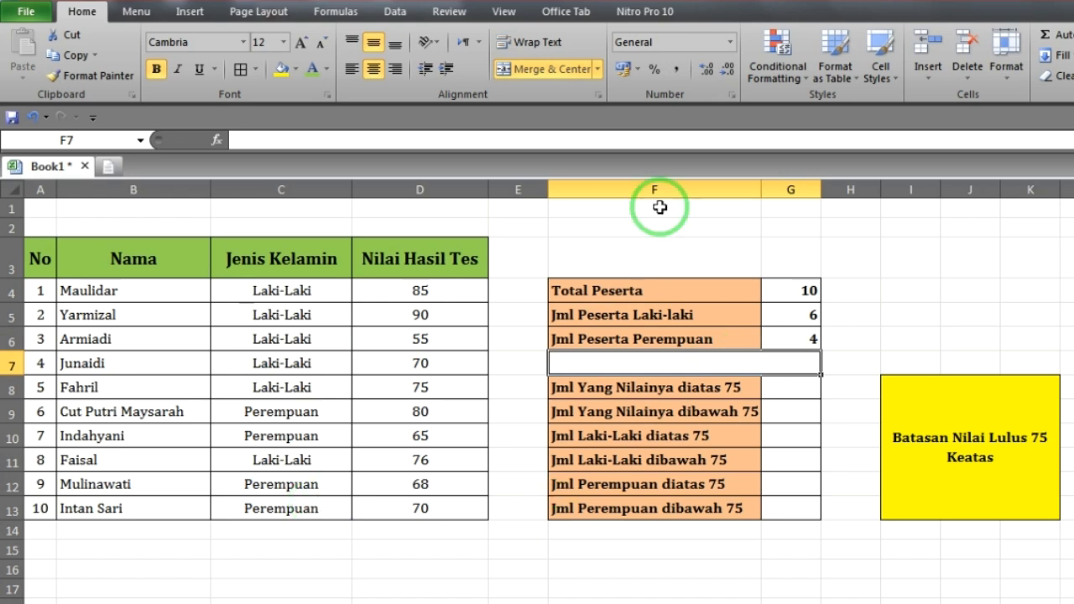
click(806, 312)
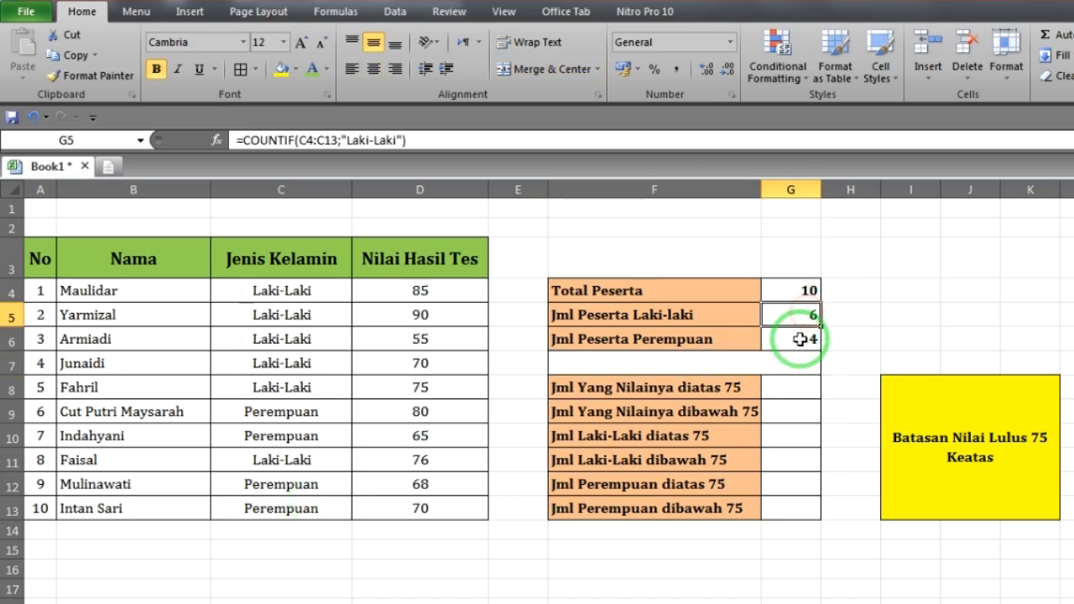
Check the counting formulas for total, male and female participants in G4, G5 and G6
click(802, 337)
click(805, 315)
click(804, 339)
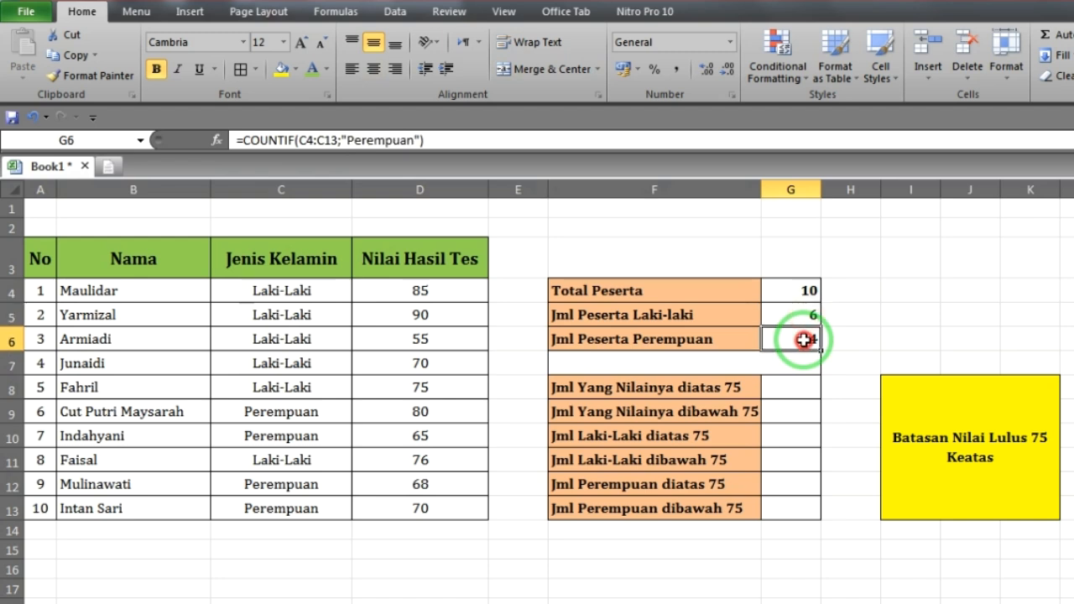
click(809, 291)
click(806, 339)
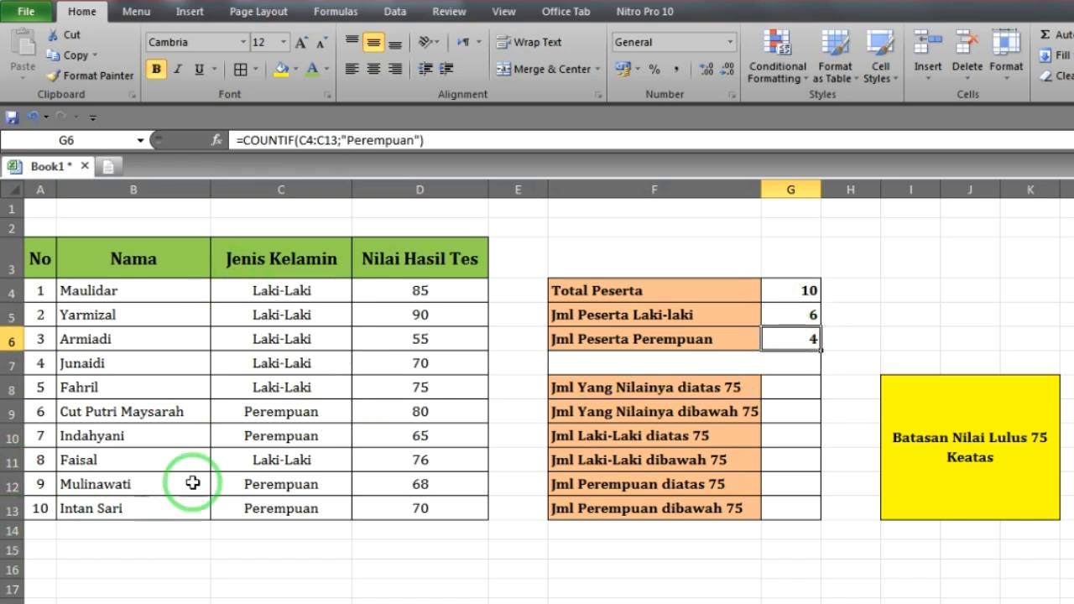
Change the sixth participant's Jenis Kelamin in C9 to Laki-Laki and check the gender counts in G5 and G6
click(99, 411)
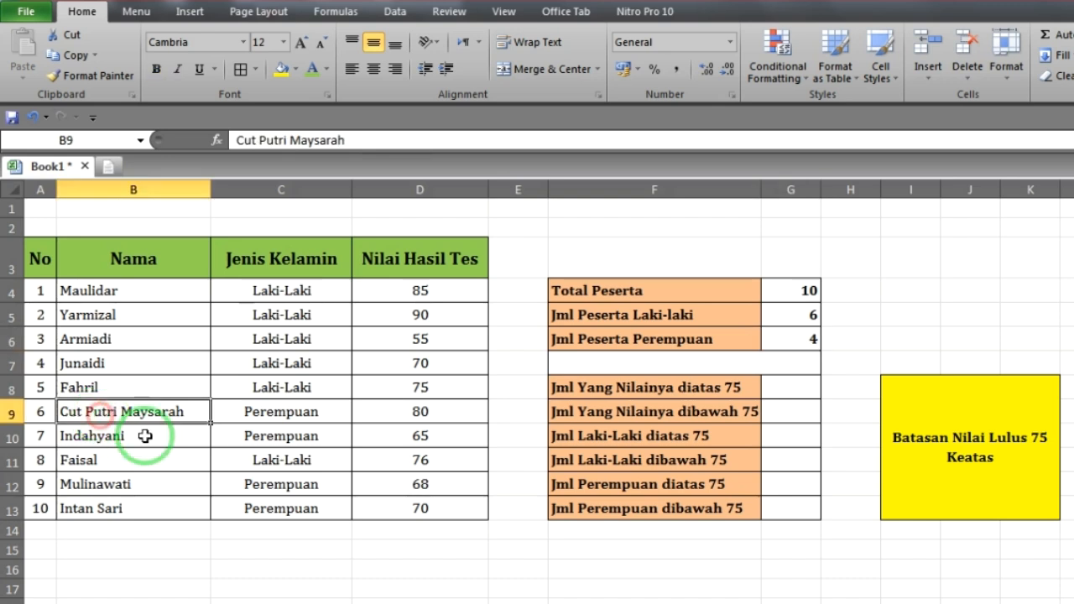
click(295, 413)
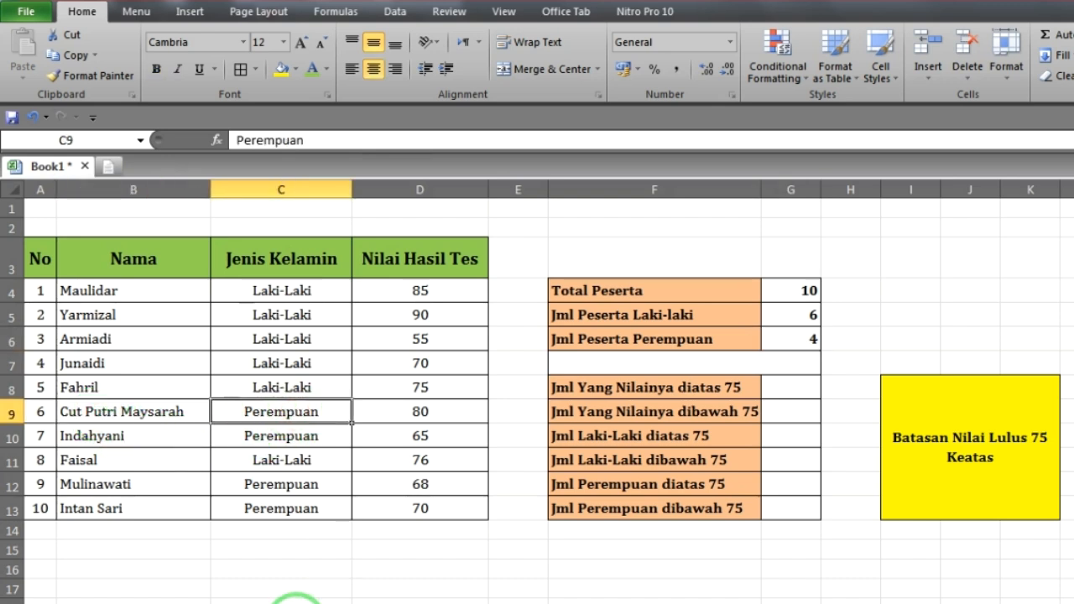
text(Laki-Laki)
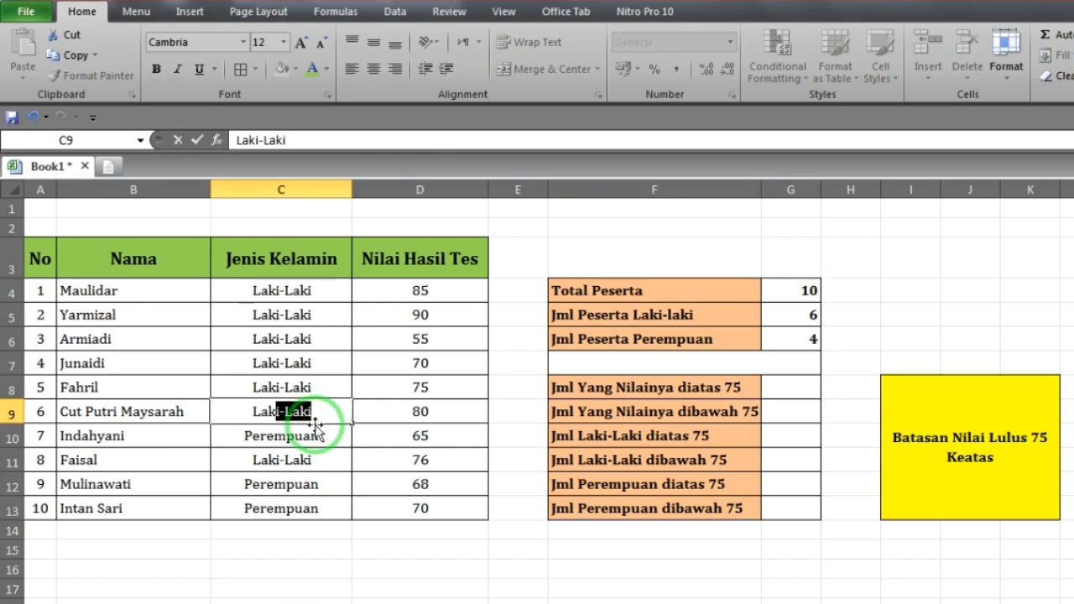
key(Return)
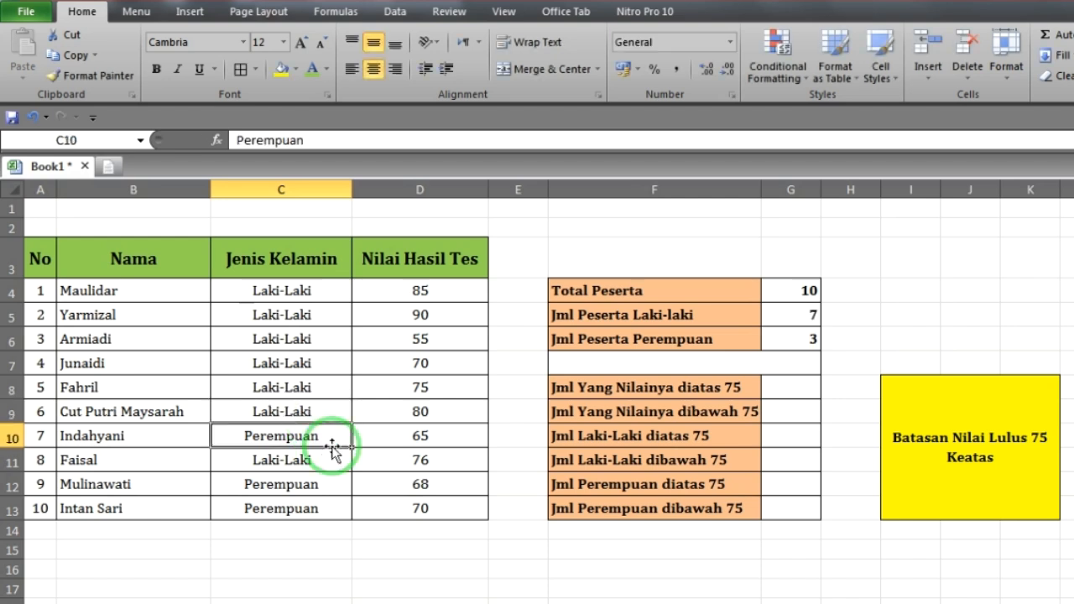
click(802, 318)
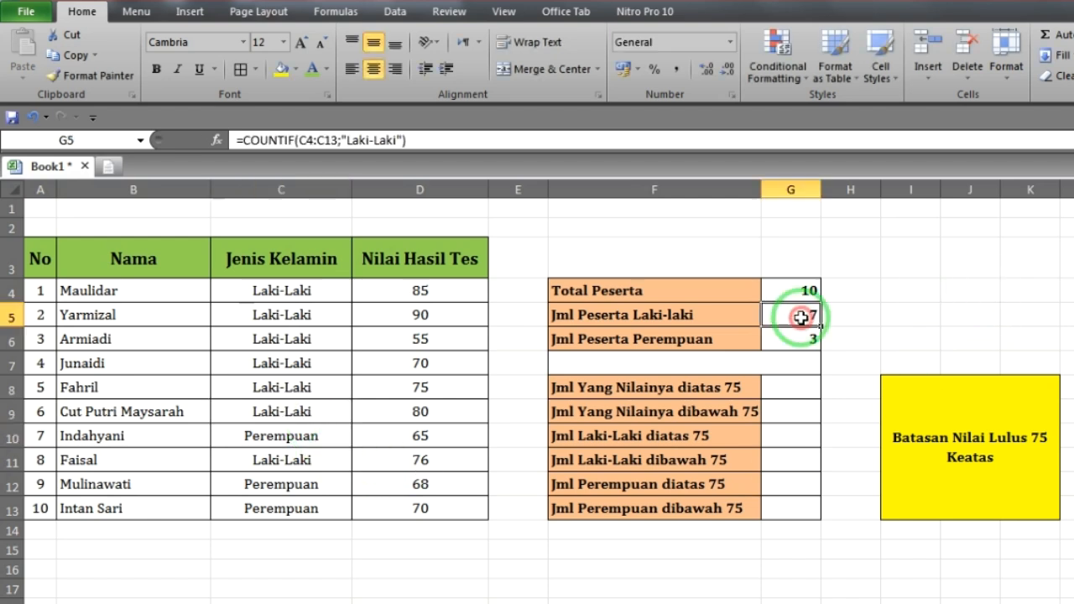
click(808, 337)
Set the sixth participant's Jenis Kelamin in C9 back to Perempuan
click(254, 414)
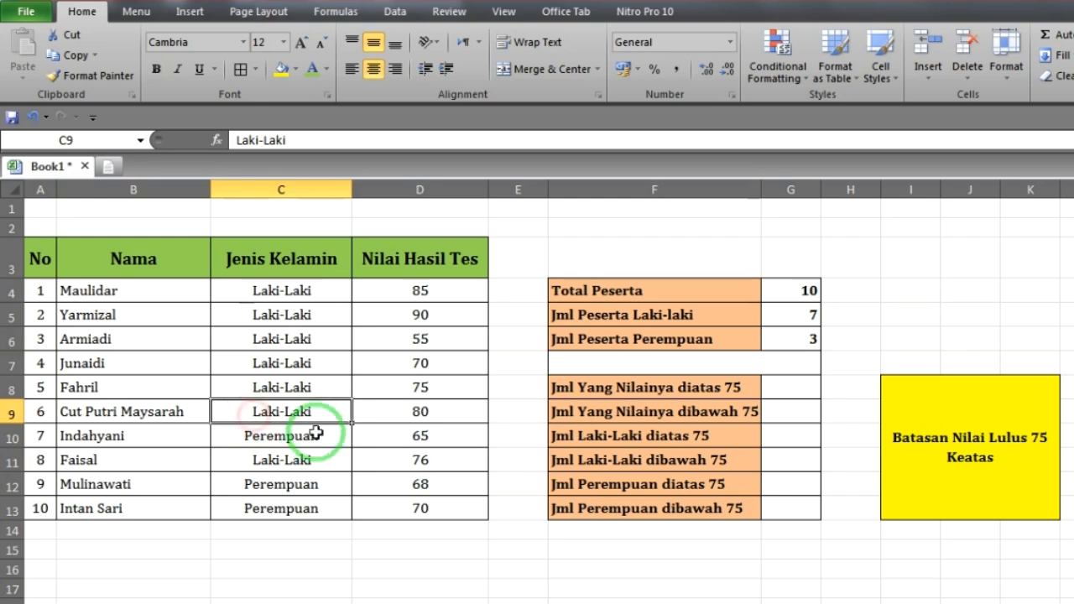
text(Perempuan)
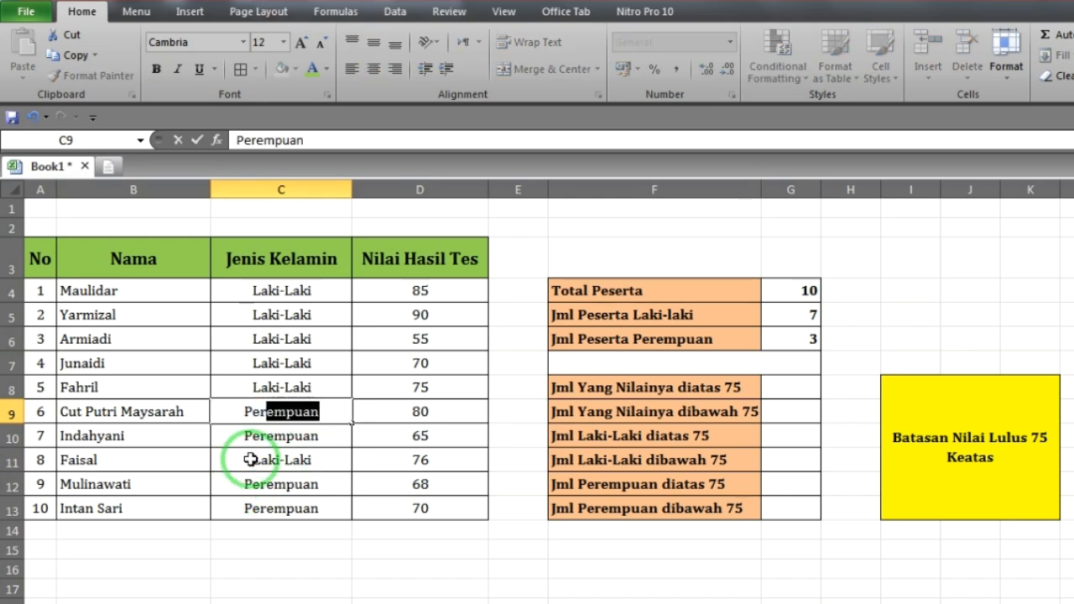
key(Return)
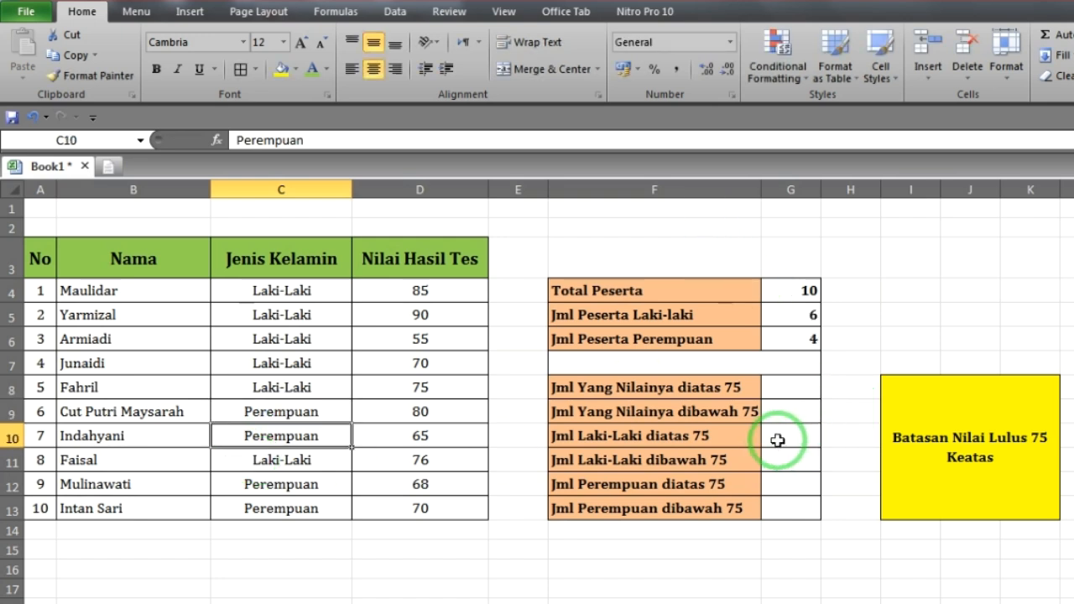
Review the score-based labels in F8:F13 and the passing-limit note in the yellow box, focusing on Jml Yang Nilainya diatas 75
drag(659, 388, 653, 510)
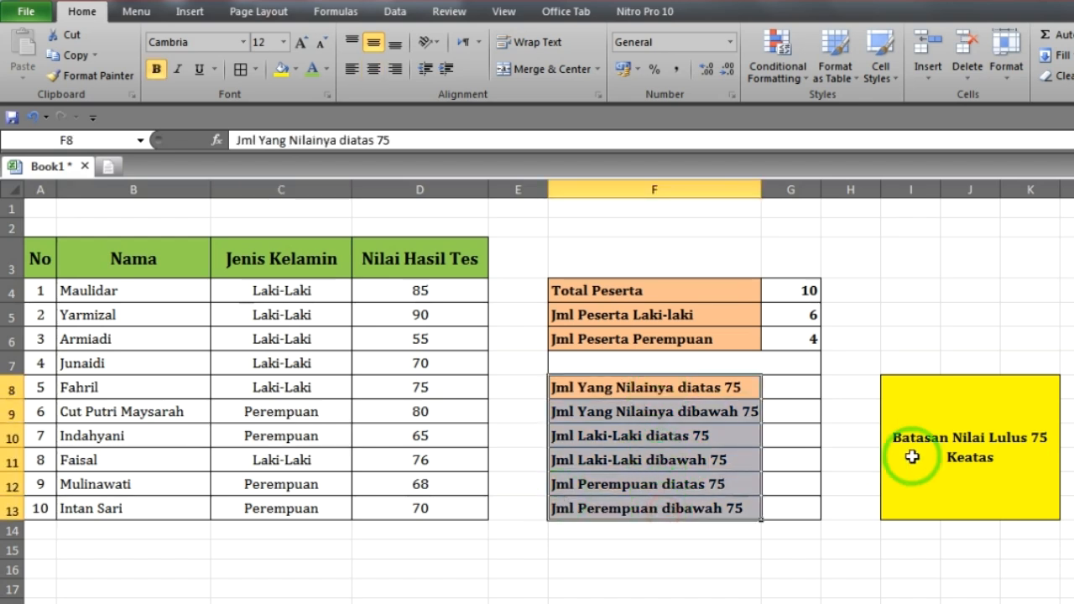
click(958, 411)
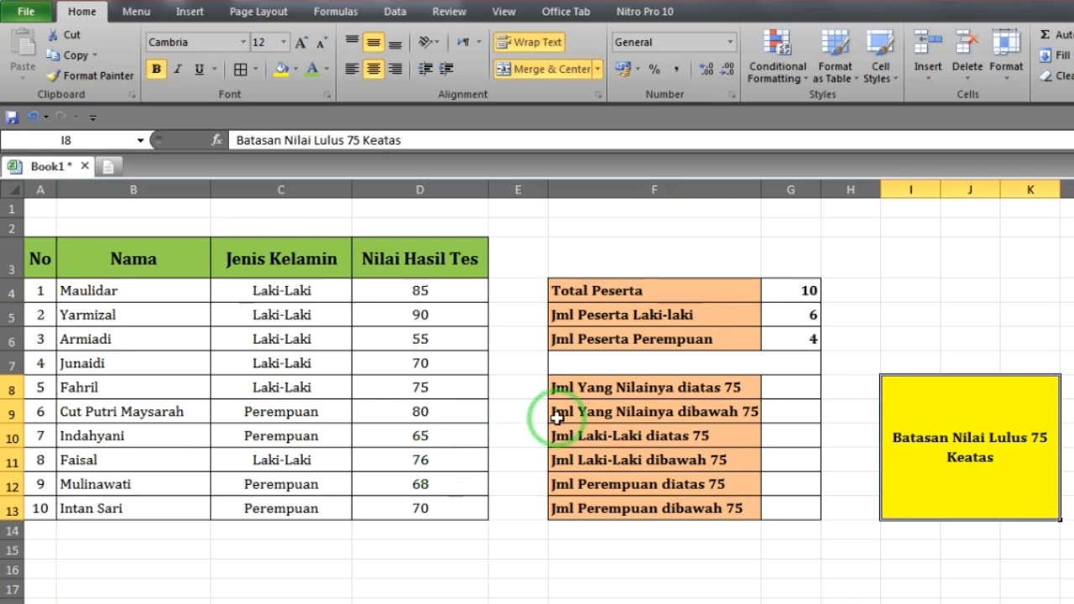
click(646, 388)
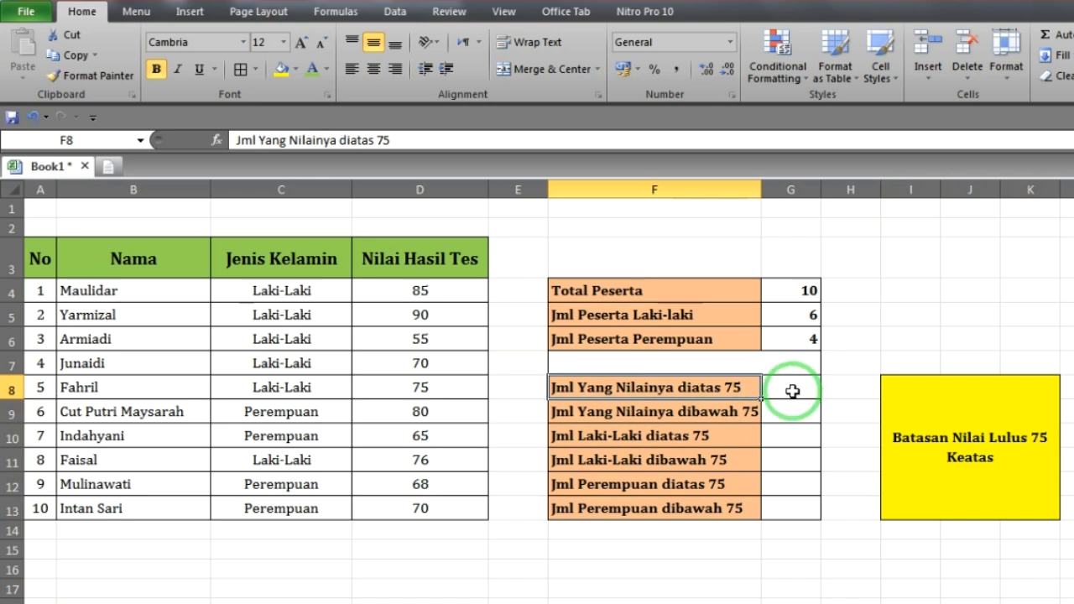
click(765, 387)
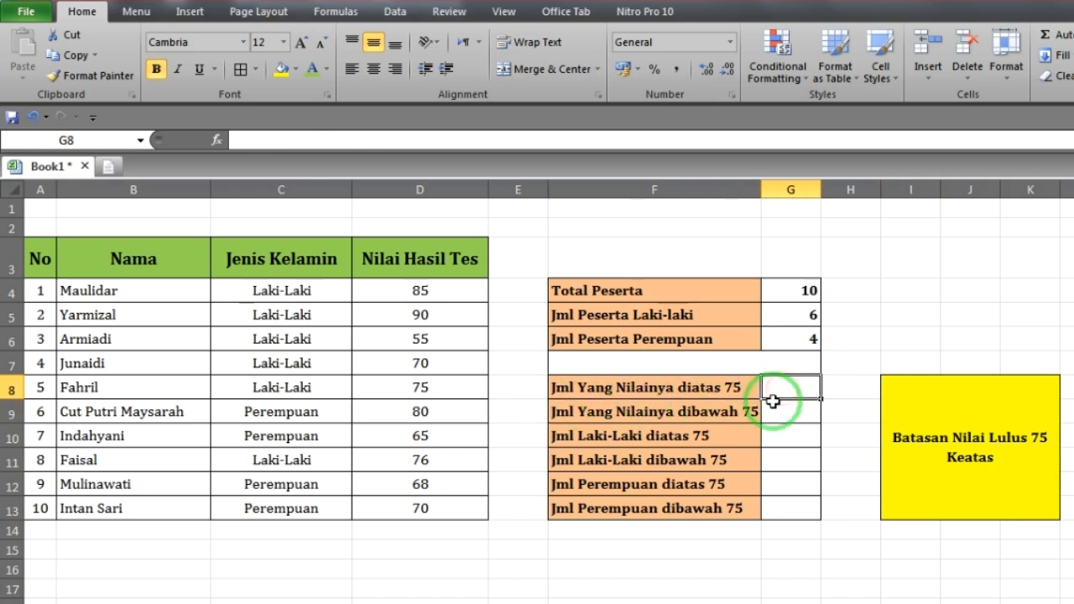
click(642, 382)
click(777, 382)
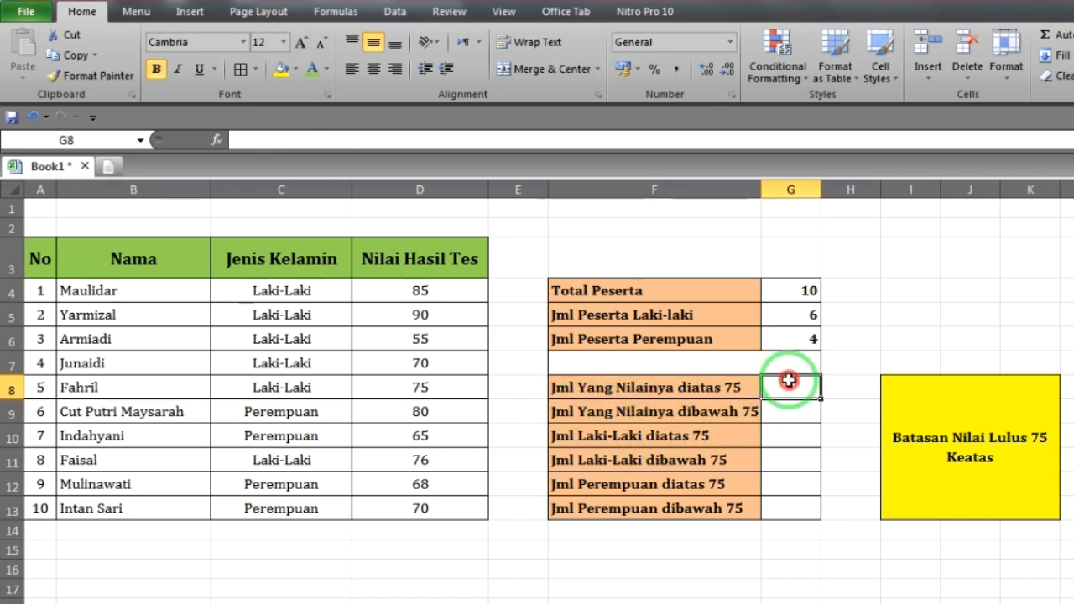
click(680, 383)
drag(733, 391, 774, 389)
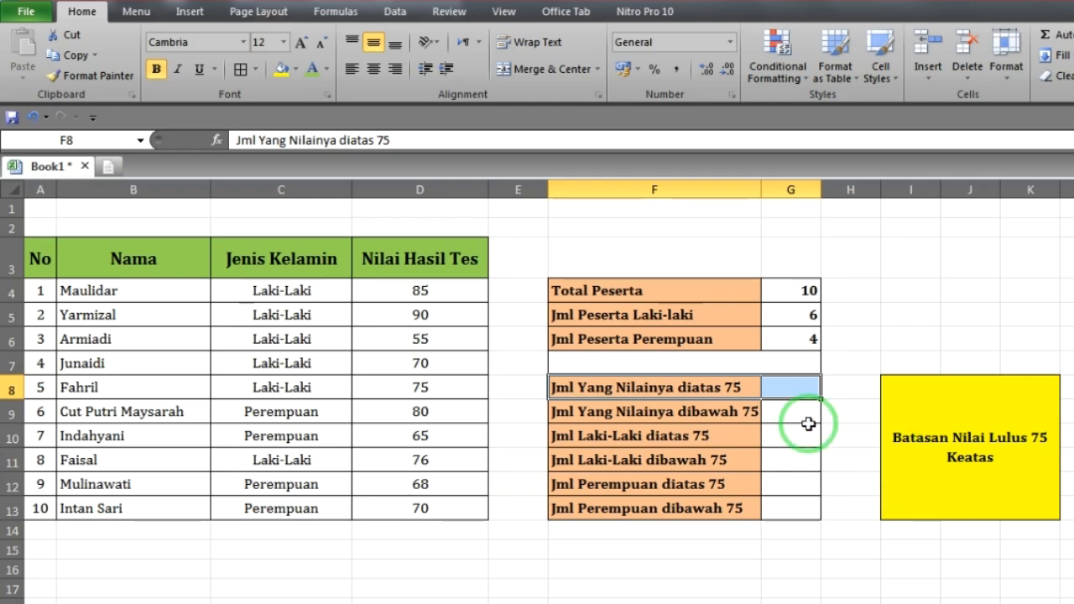
Calculate Jml Yang Nilainya diatas 75 in G8 with a COUNTIF formula over D4:D13 using the criterion ">=75"
click(796, 386)
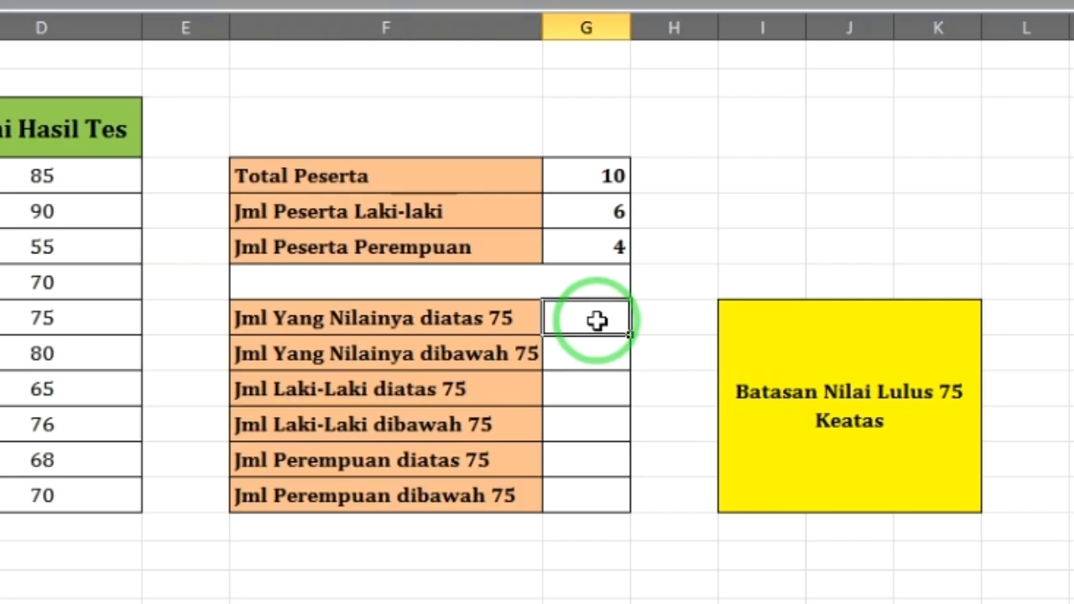
text(=)
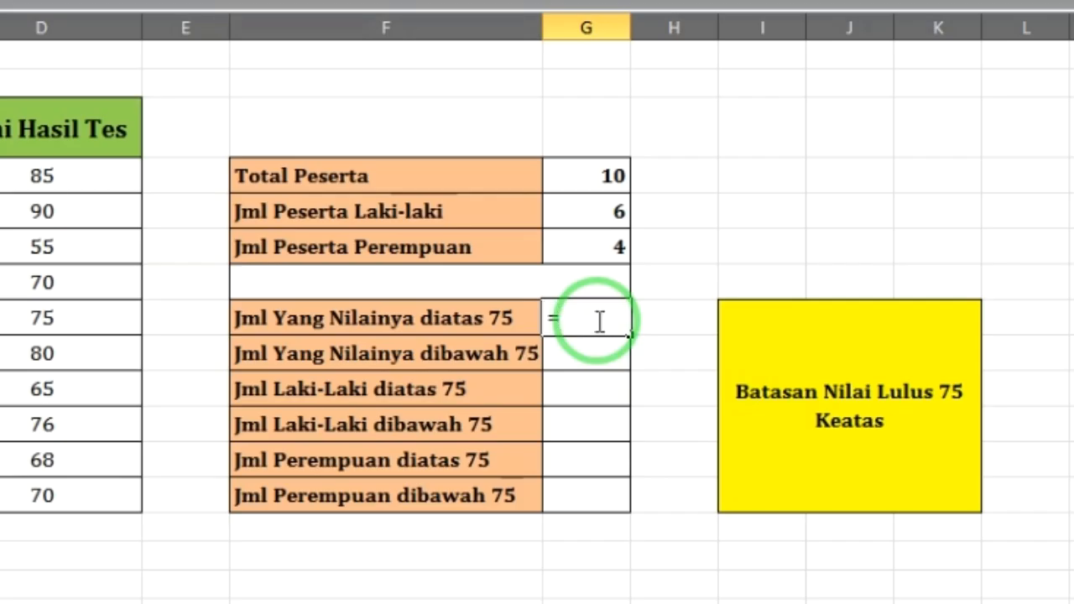
text(countif()
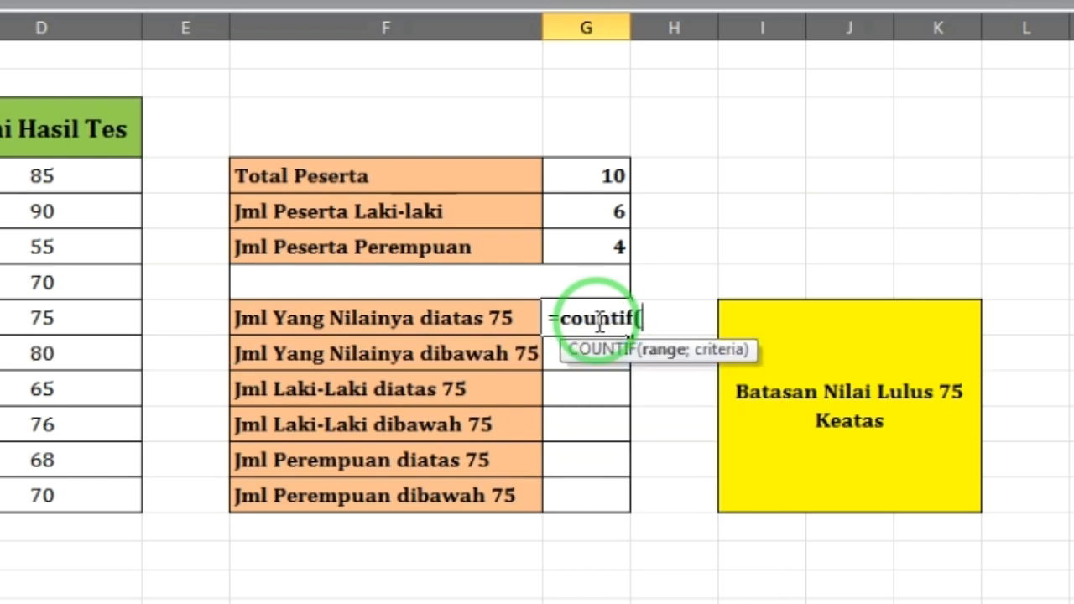
drag(11, 173, 90, 489)
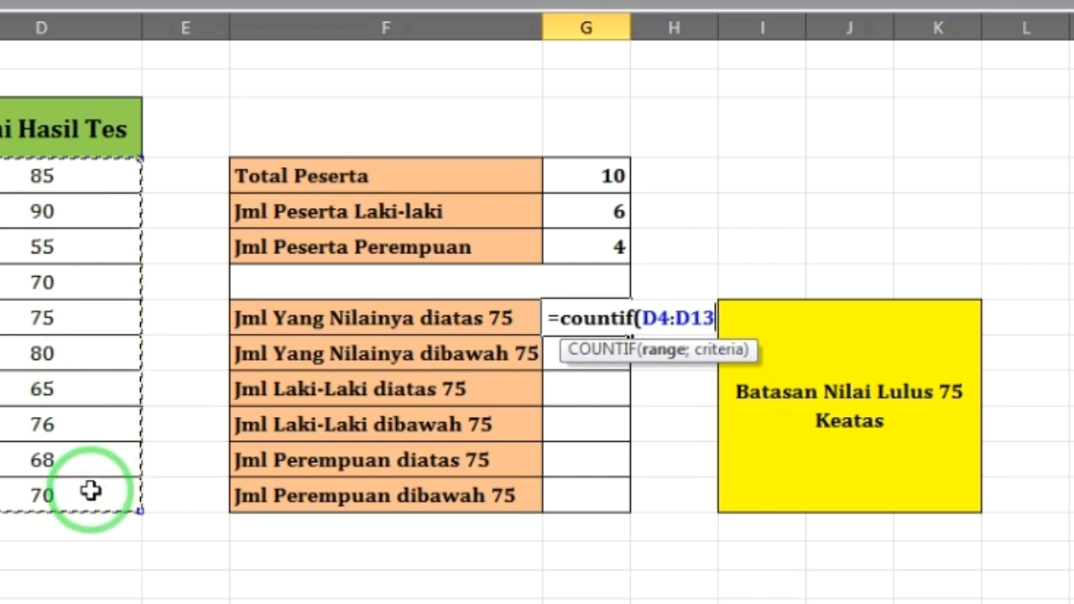
text(;)
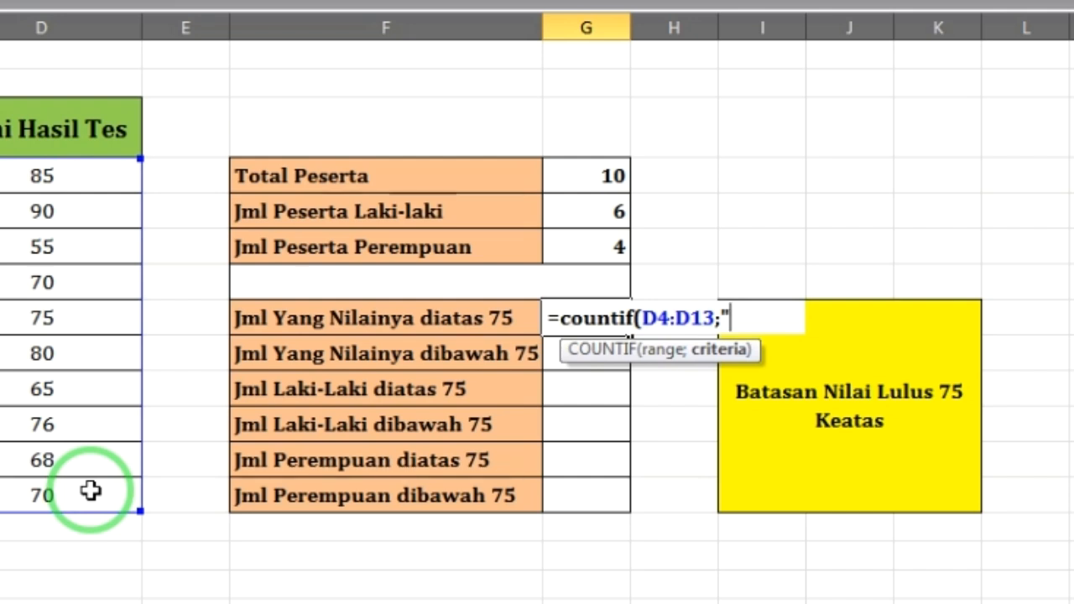
text(>=75)
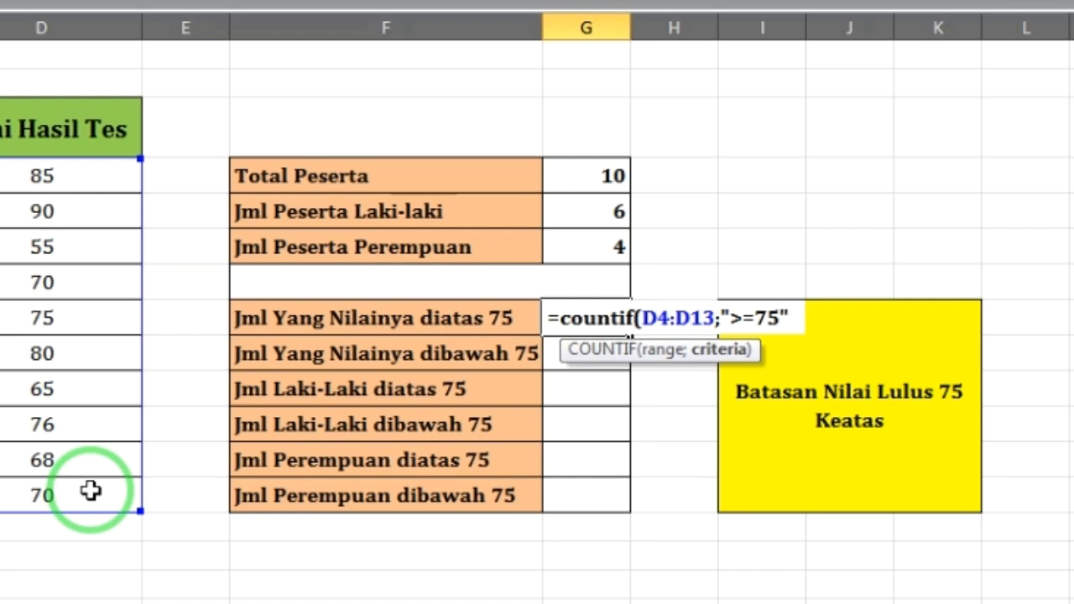
text())
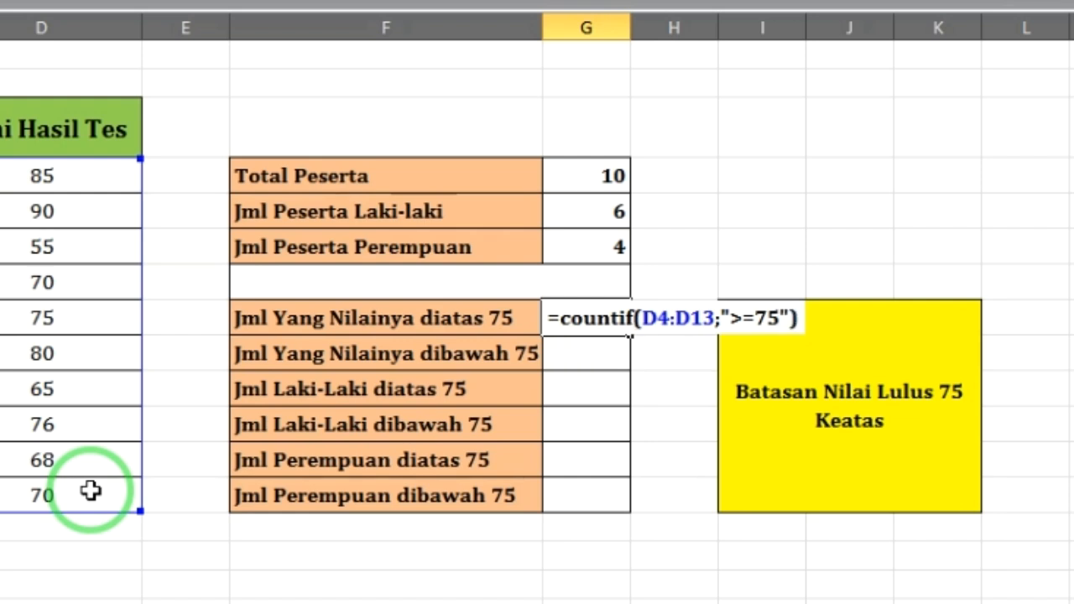
key(Return)
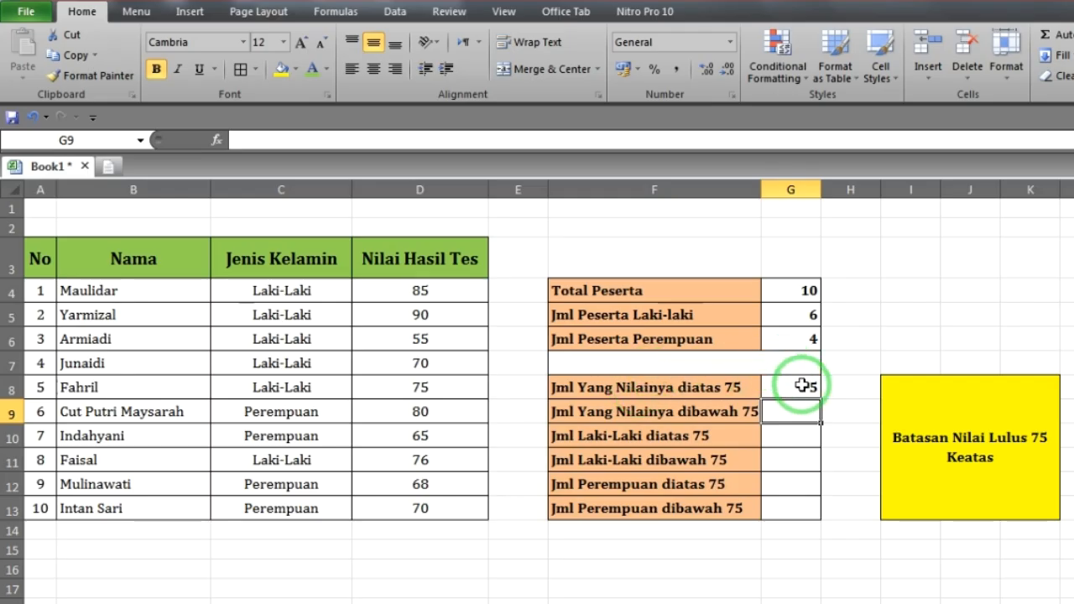
Check the formula in G8 against each score of 75 or more in the Nilai Hasil Tes column
click(600, 317)
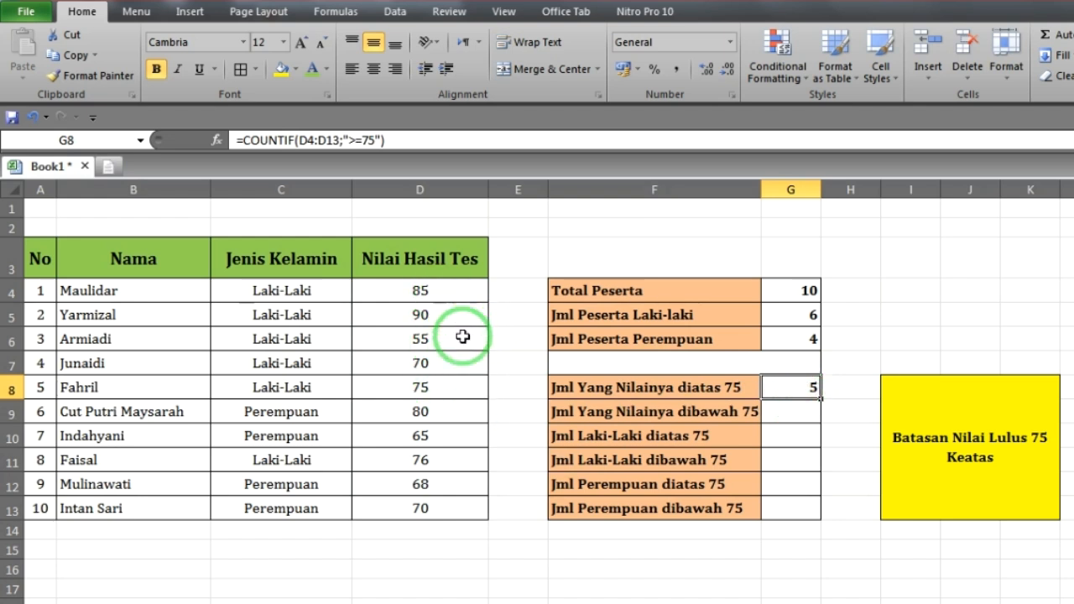
click(420, 285)
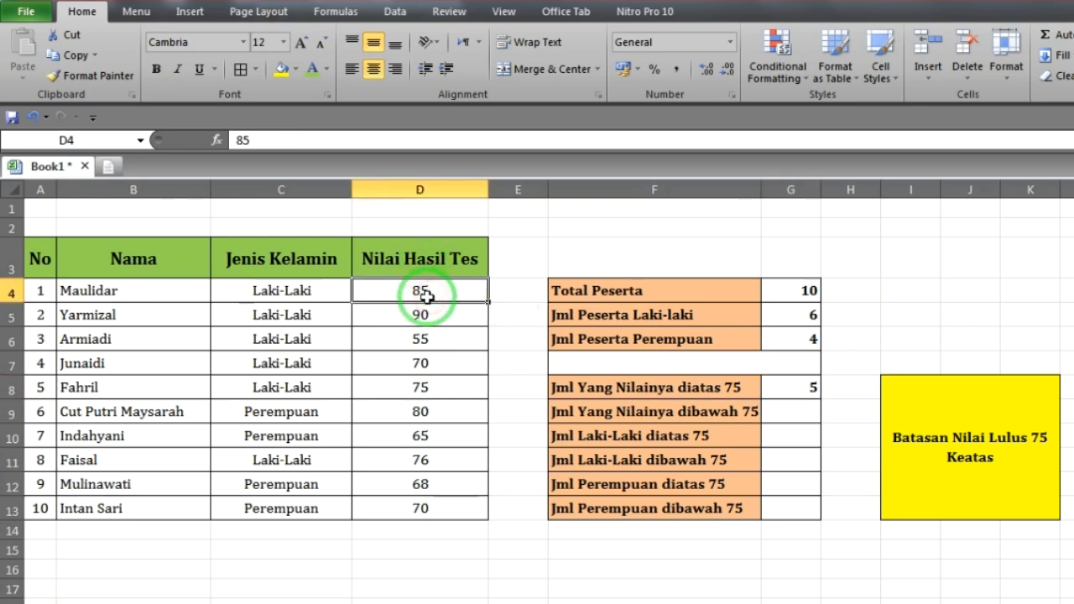
click(428, 317)
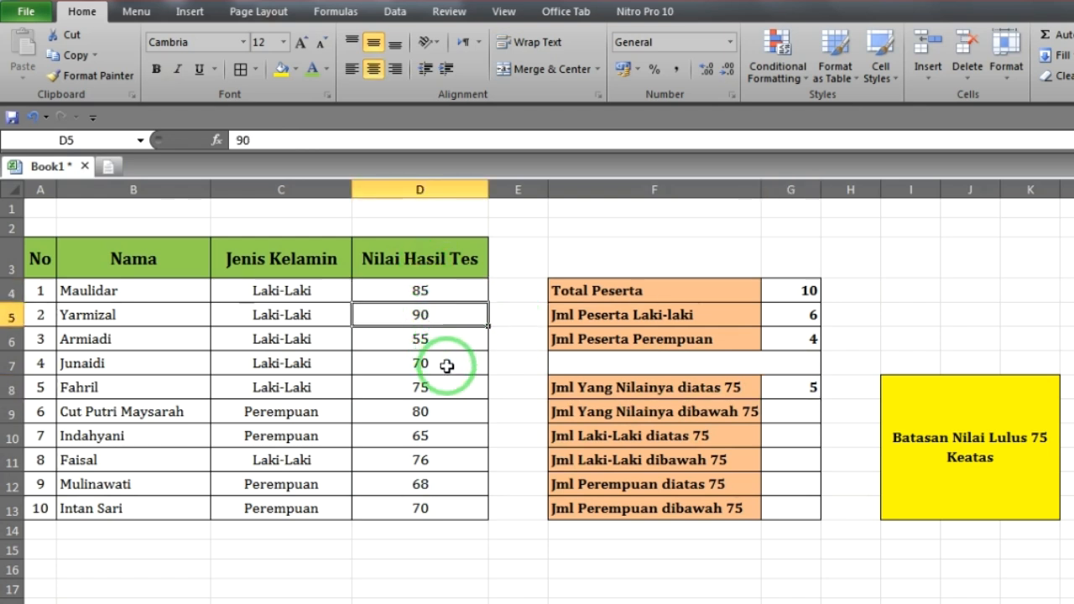
click(453, 398)
click(454, 412)
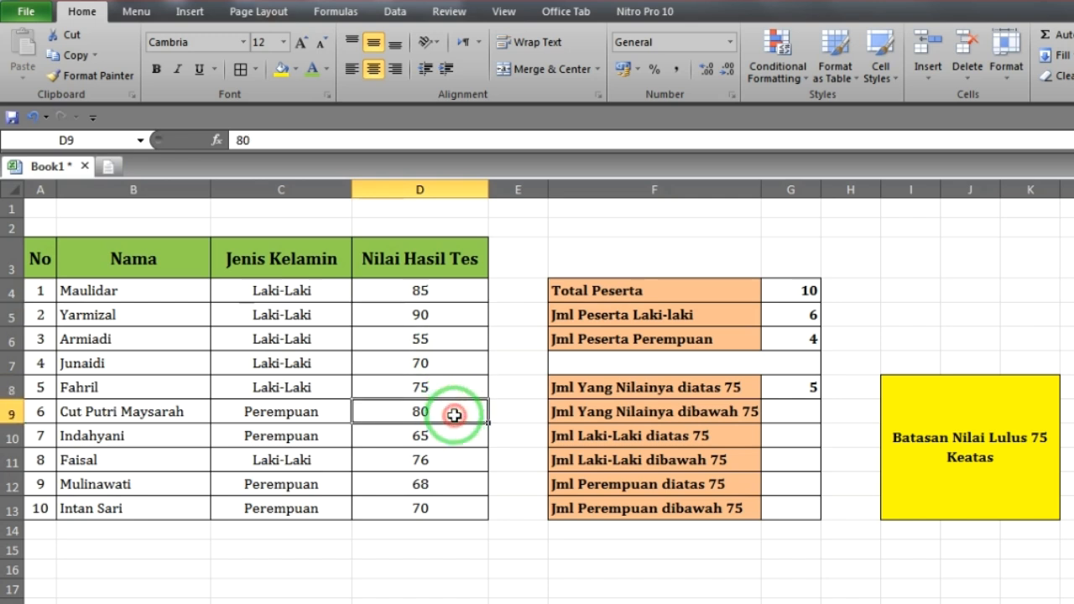
click(447, 459)
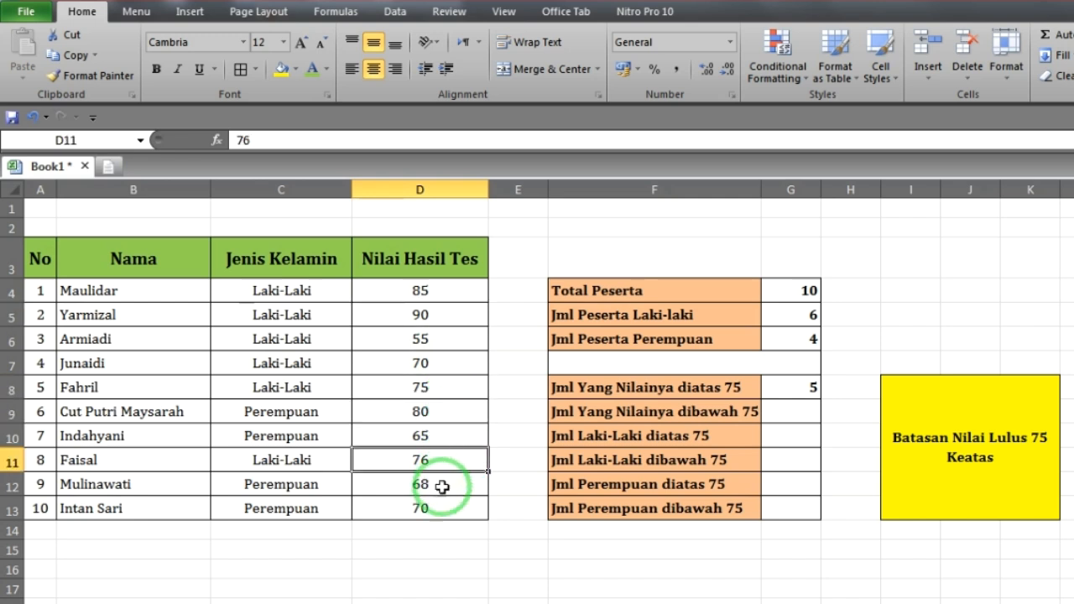
click(807, 385)
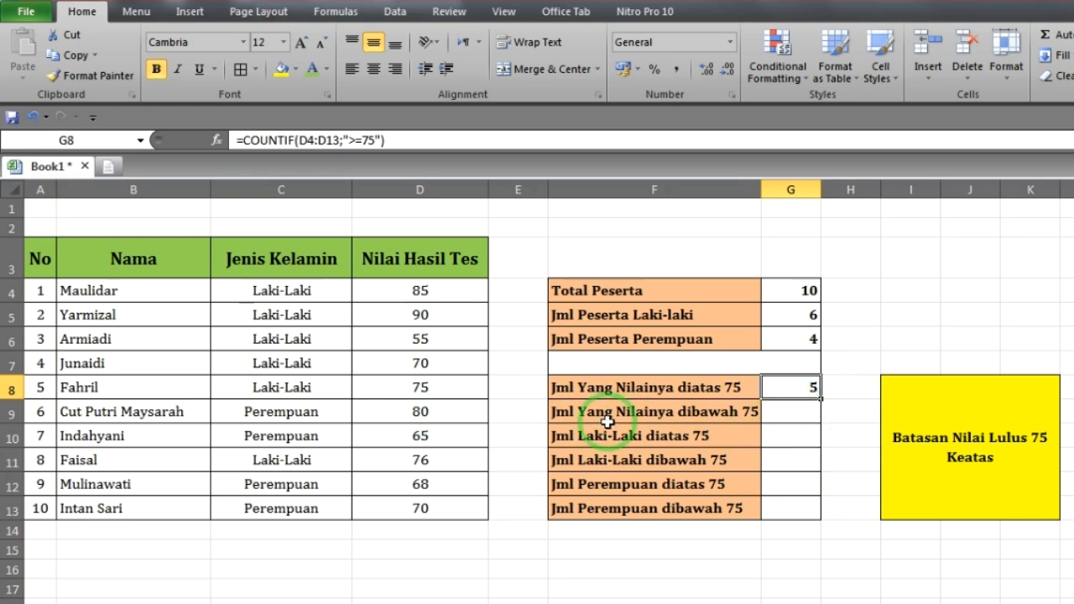
Calculate Jml Yang Nilainya dibawah 75 in G9 with a COUNTIF formula over D4:D13 using the criterion "<75"
click(776, 410)
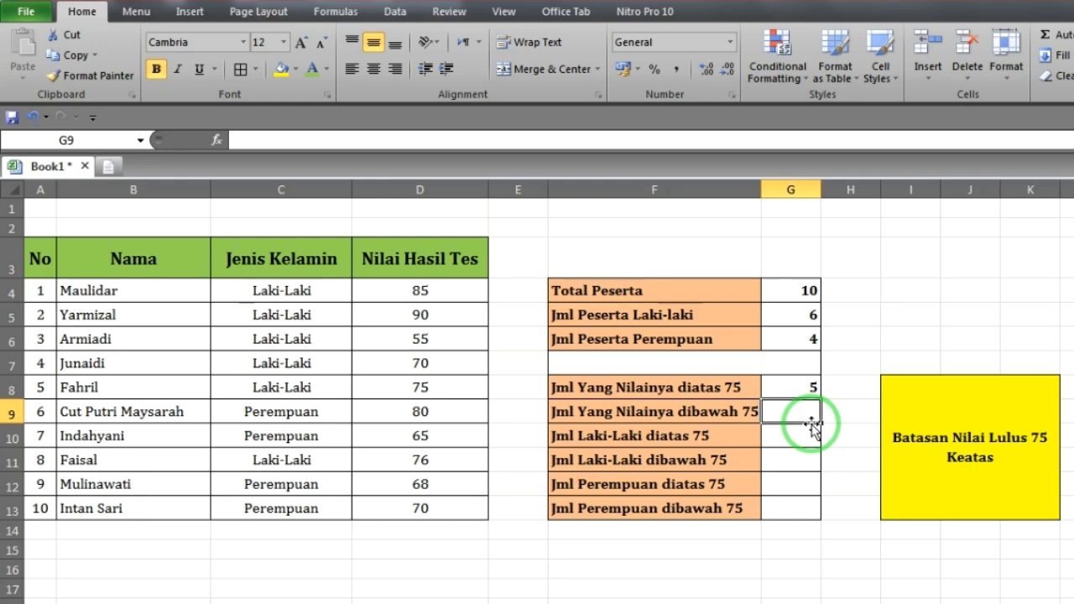
text(=counti)
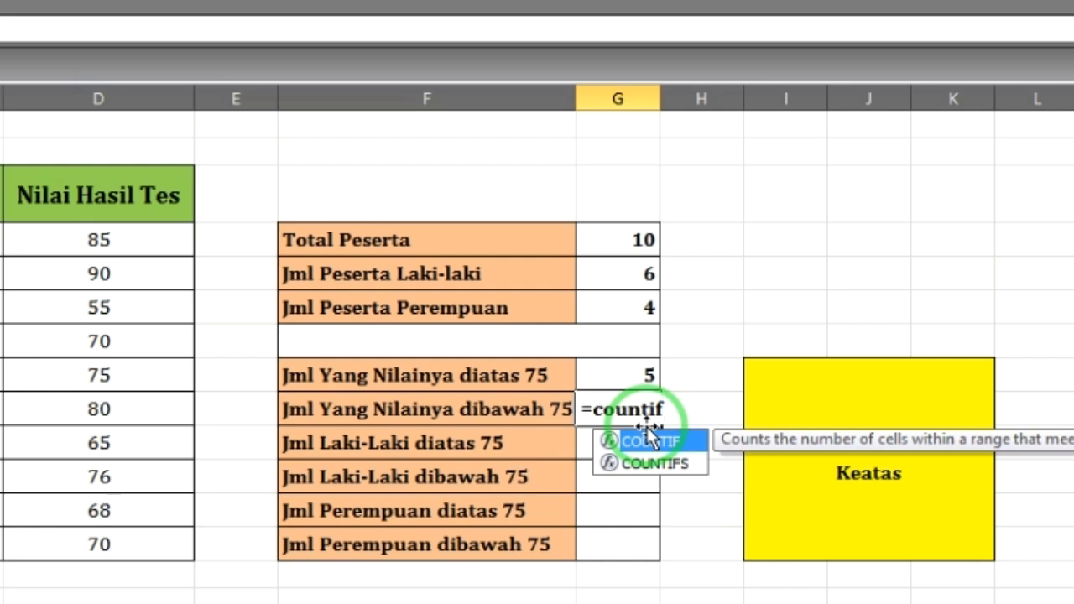
text(f()
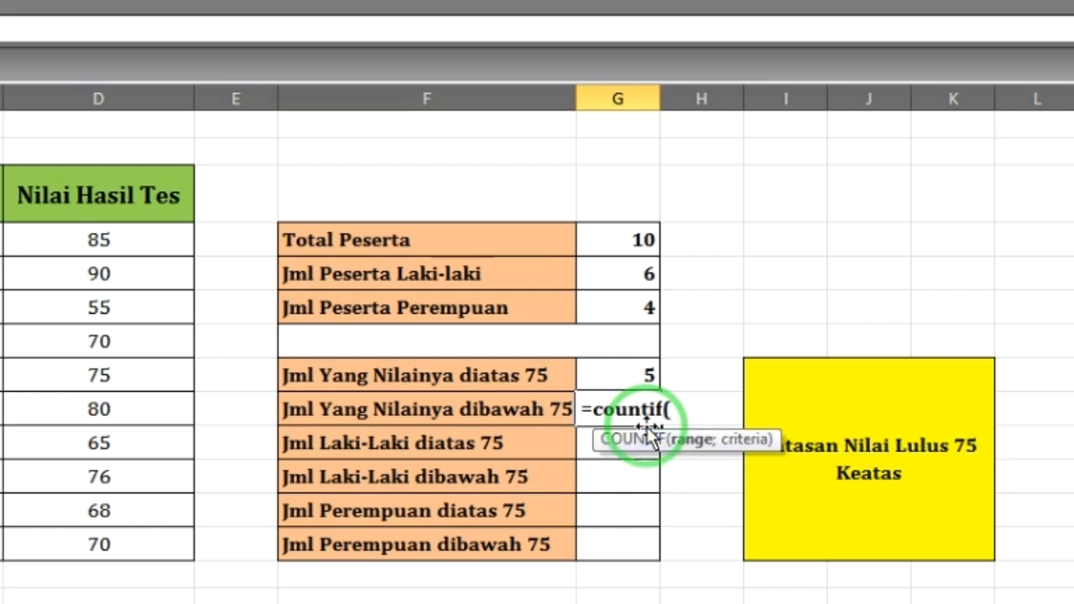
drag(88, 242, 179, 537)
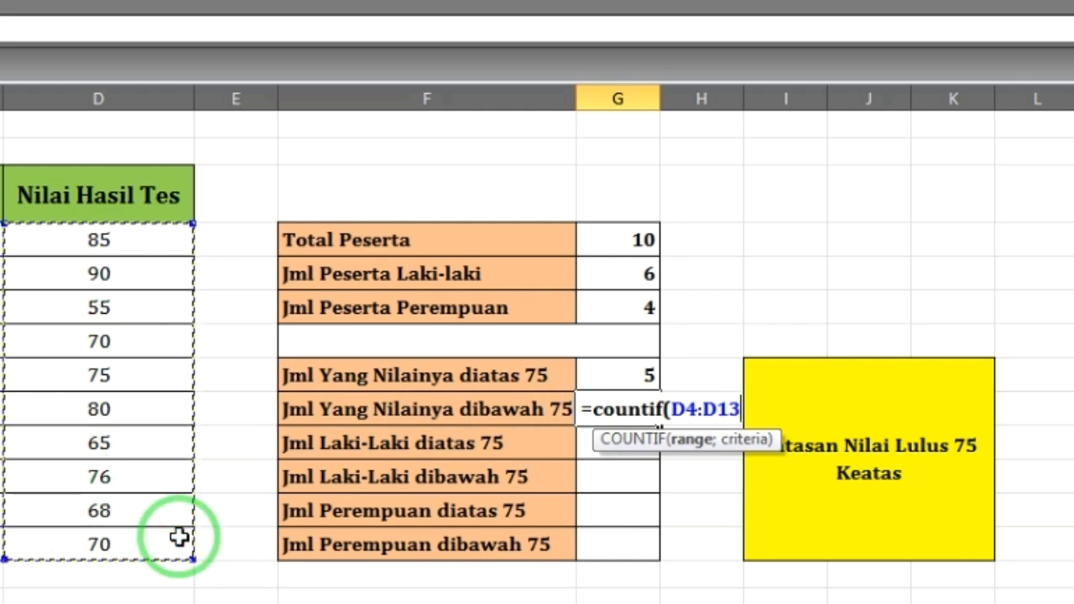
text(;"<)
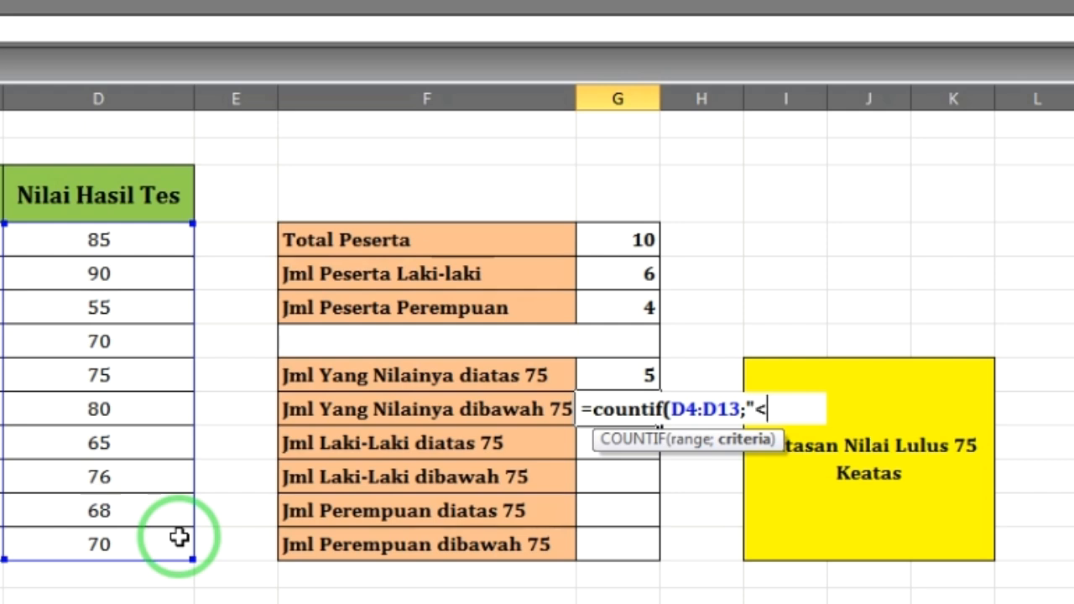
text(5"))
key(Return)
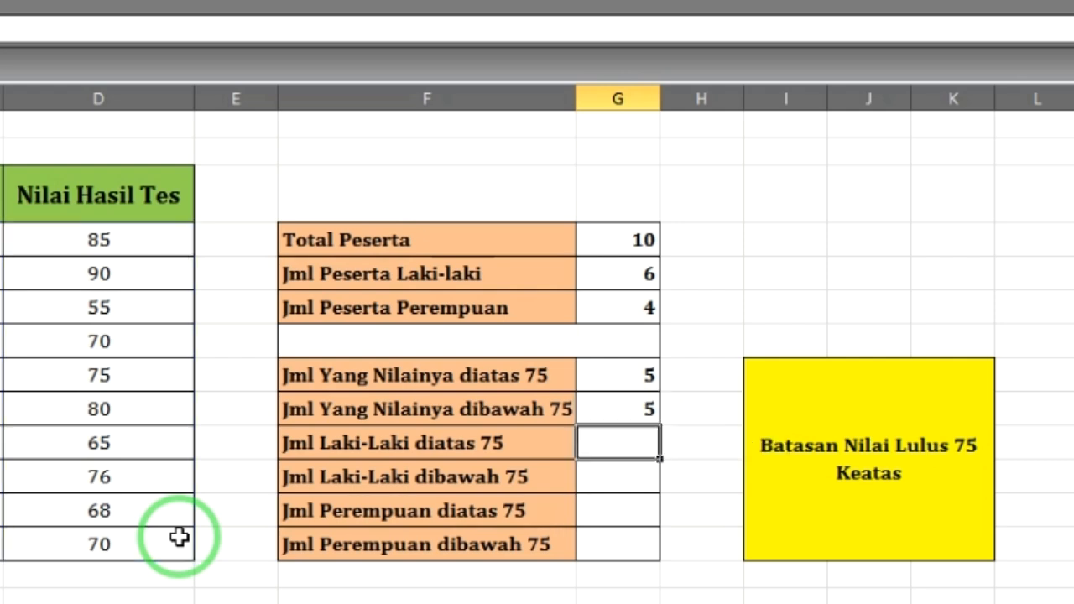
Compare the COUNTIF formulas in G8 and G9, and review the Jml Laki-Laki diatas 75 label in F10
click(624, 406)
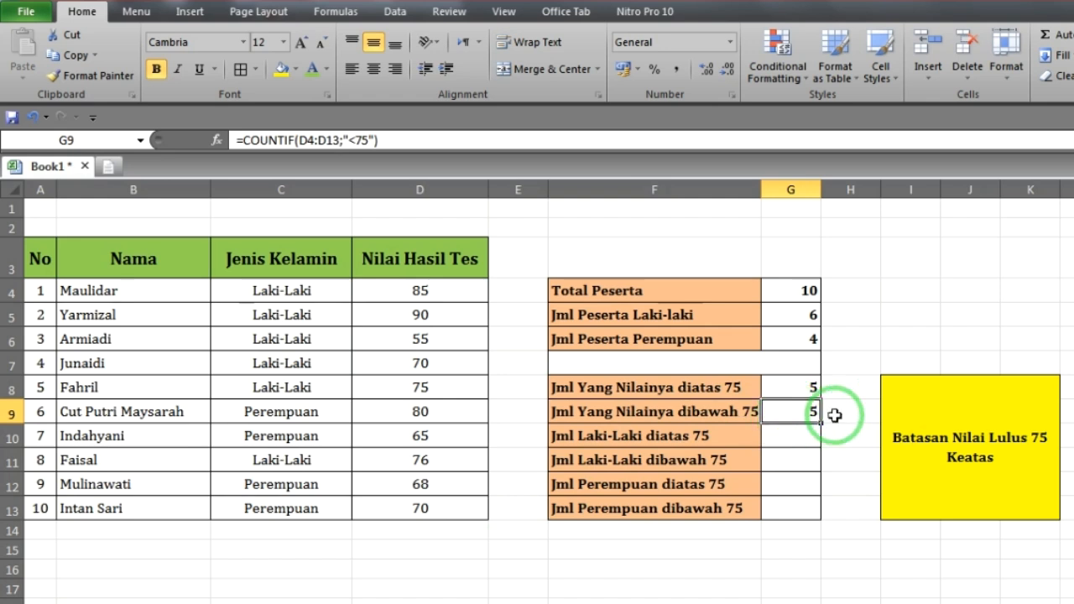
click(807, 385)
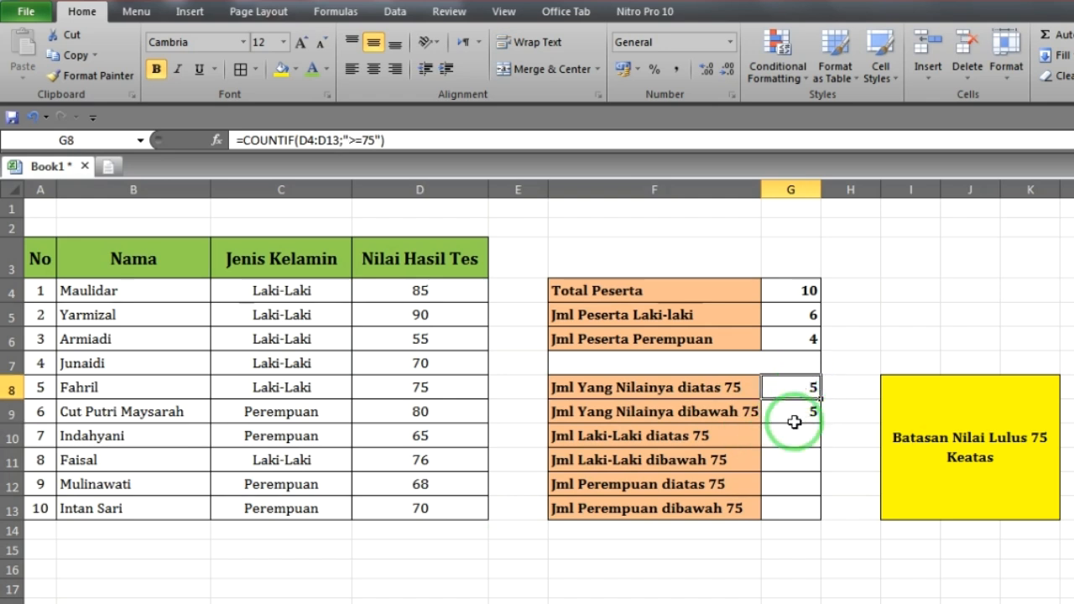
click(795, 408)
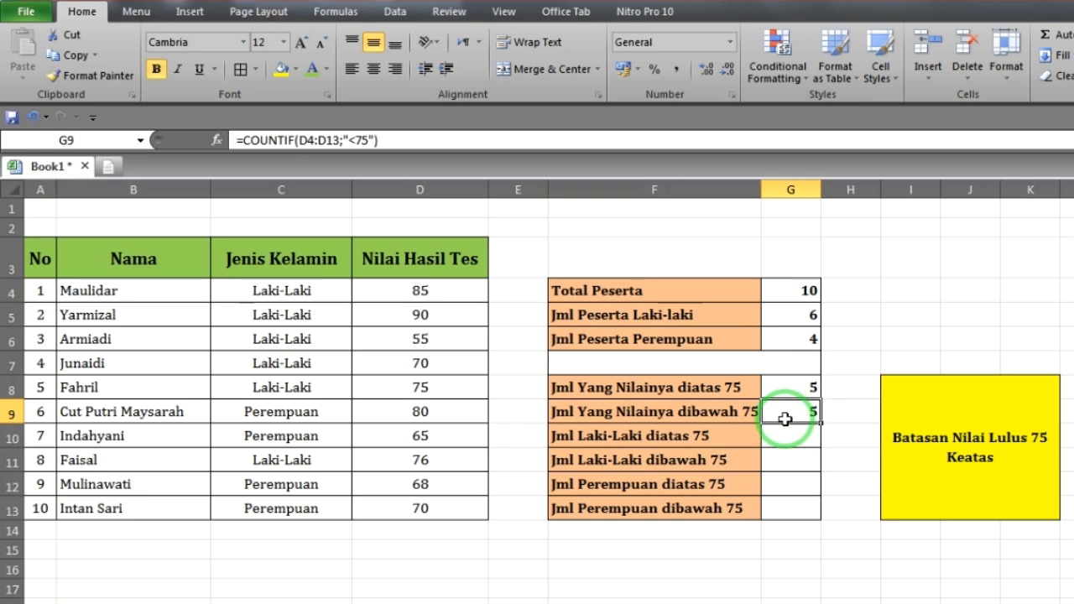
click(594, 438)
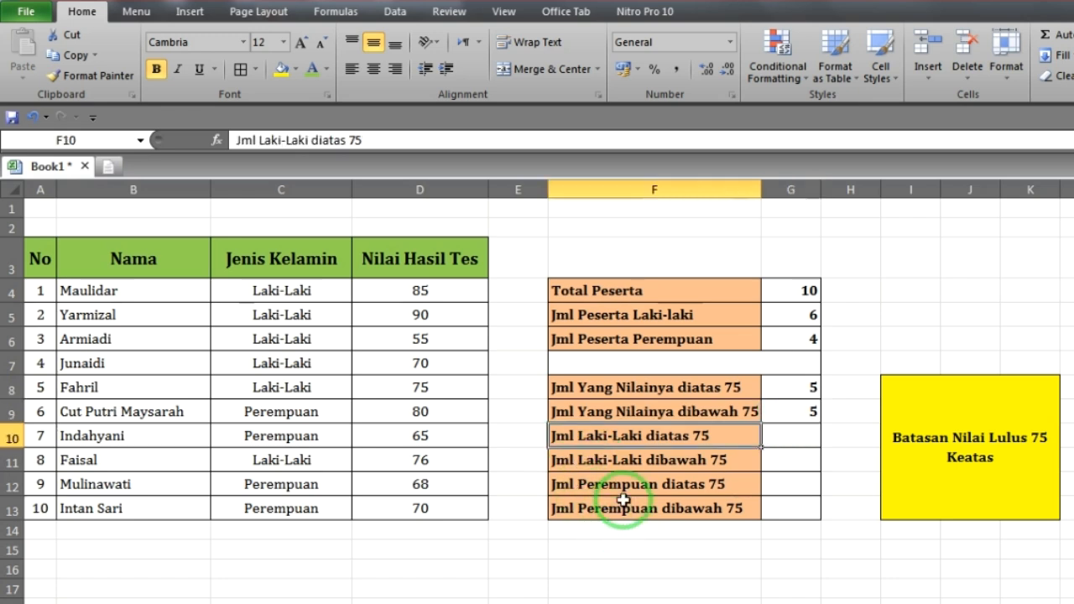
click(806, 440)
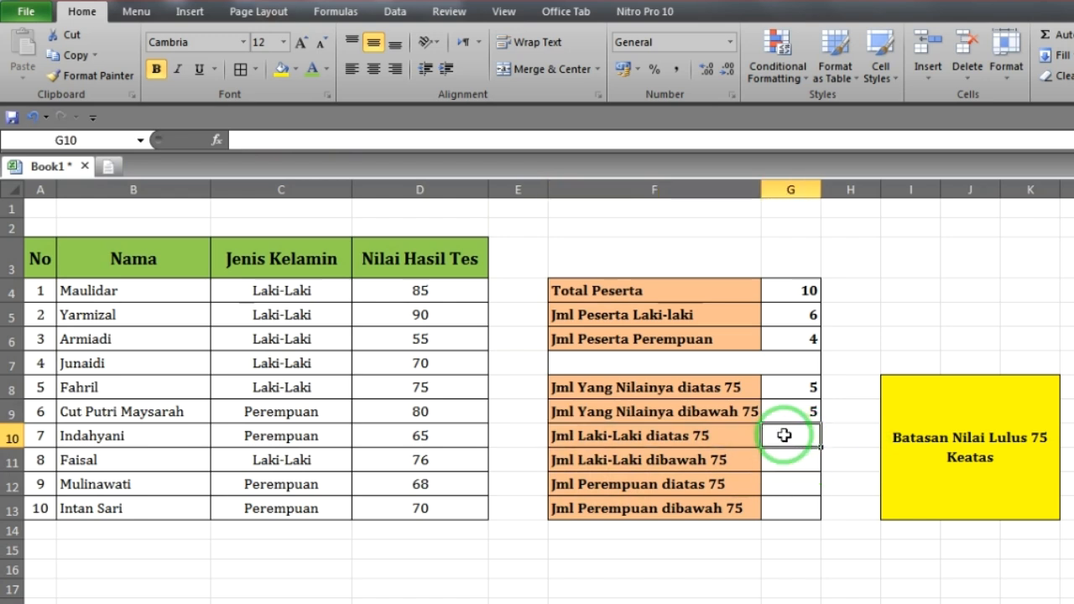
click(663, 439)
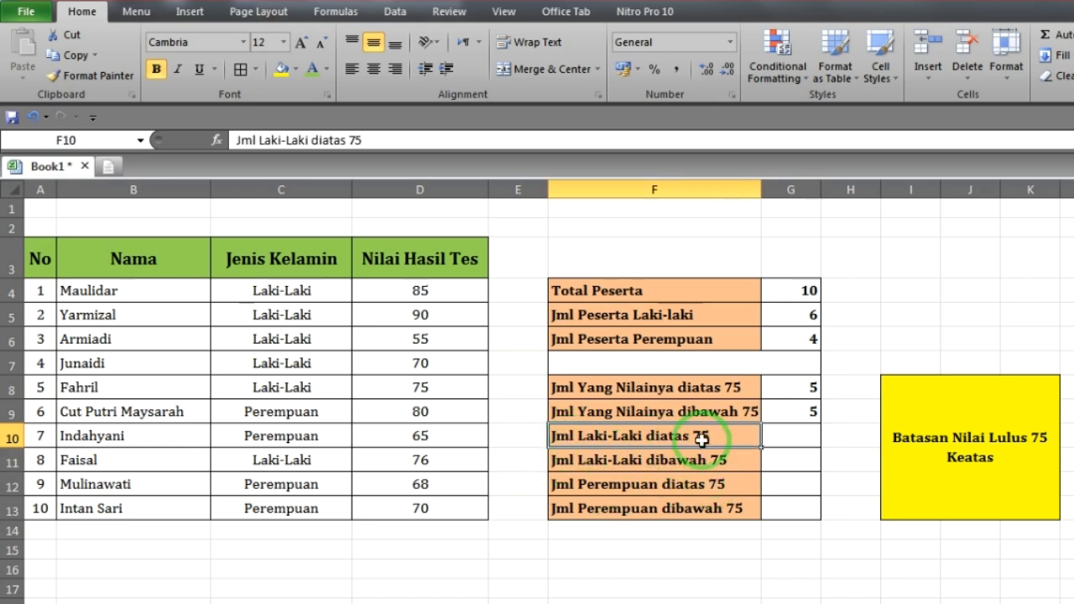
Begin a COUNTIFS formula in G10 for Jml Laki-Laki diatas 75 with range C4:C13 and criterion "Laki-Laki"
click(786, 437)
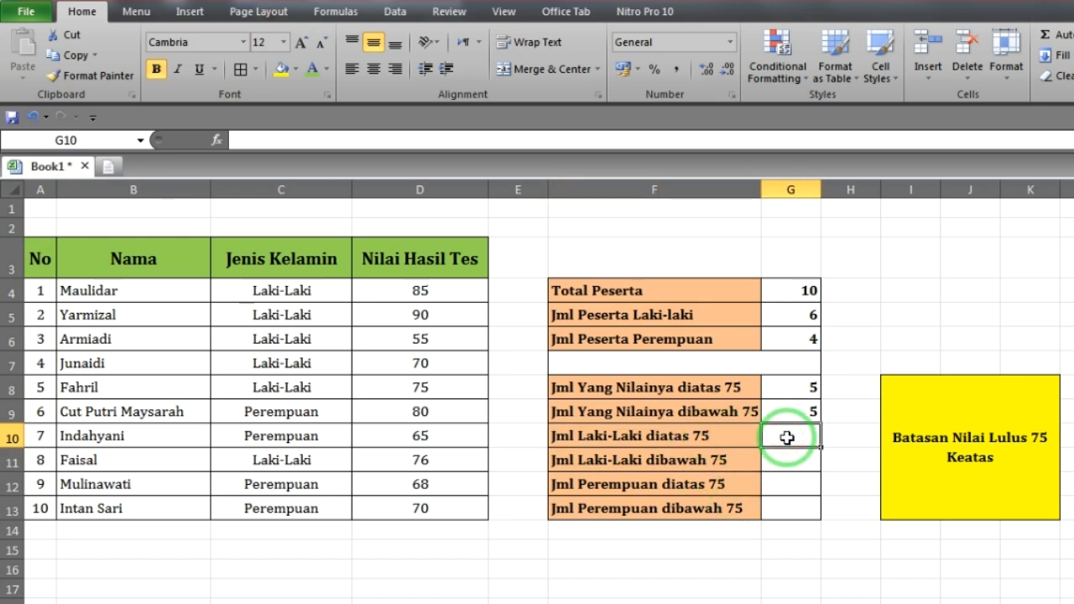
text(=cou)
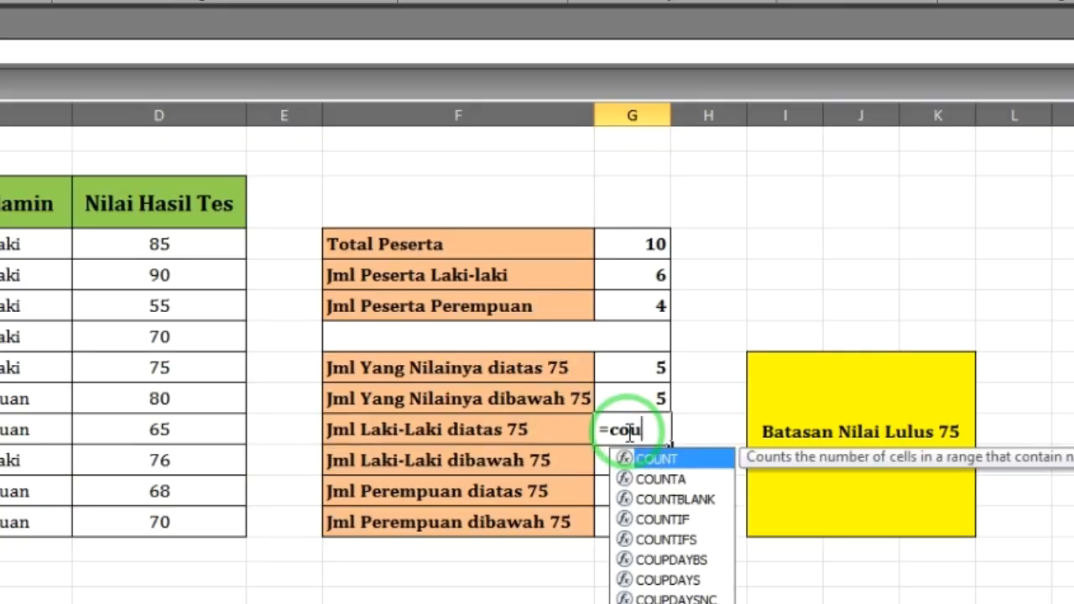
text(ntifs)
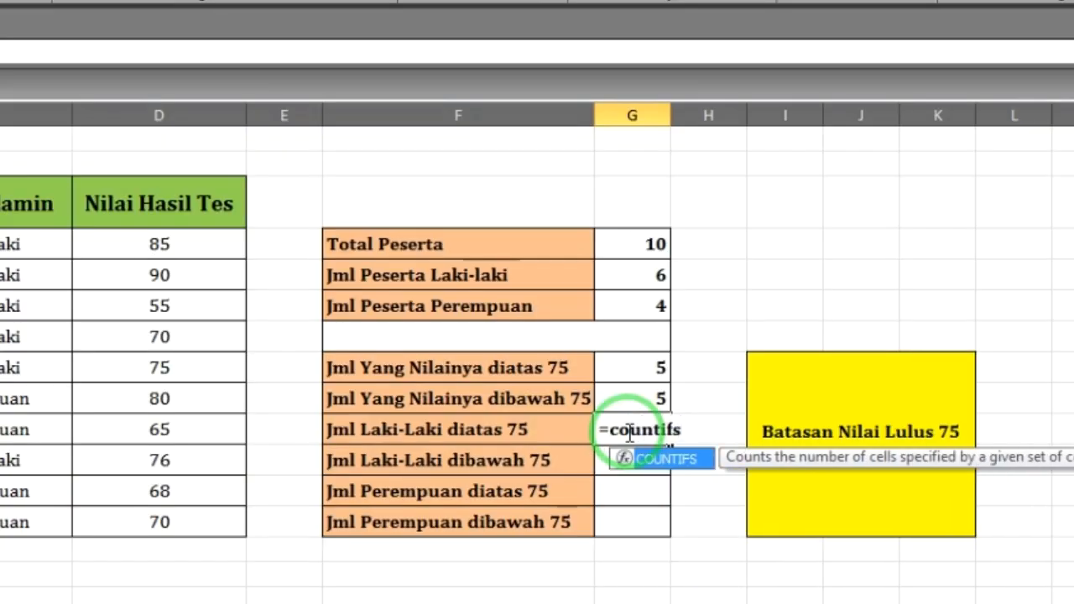
text(()
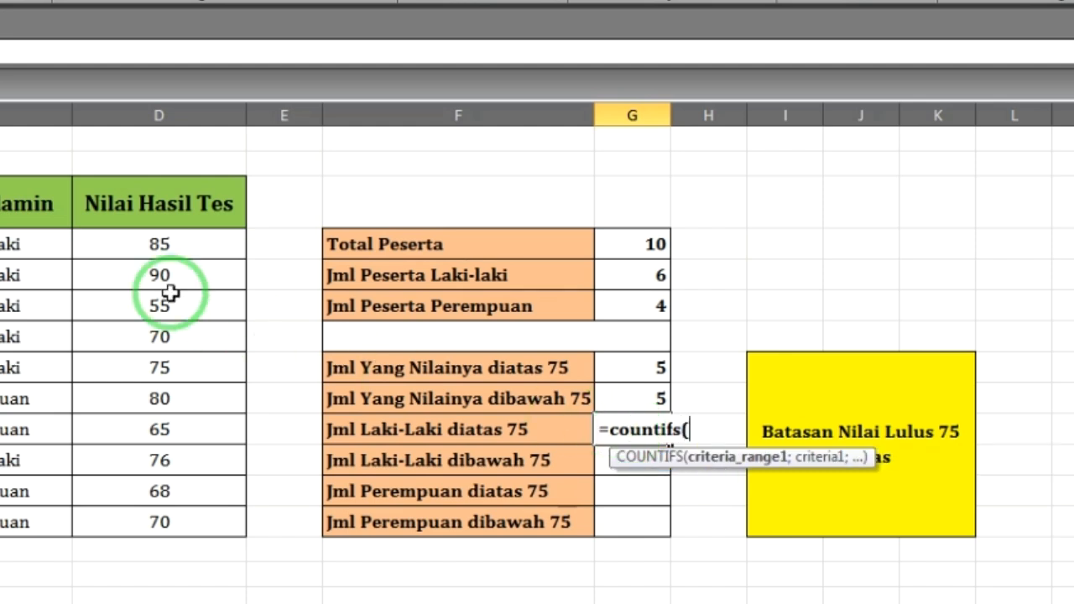
drag(12, 243, 8, 523)
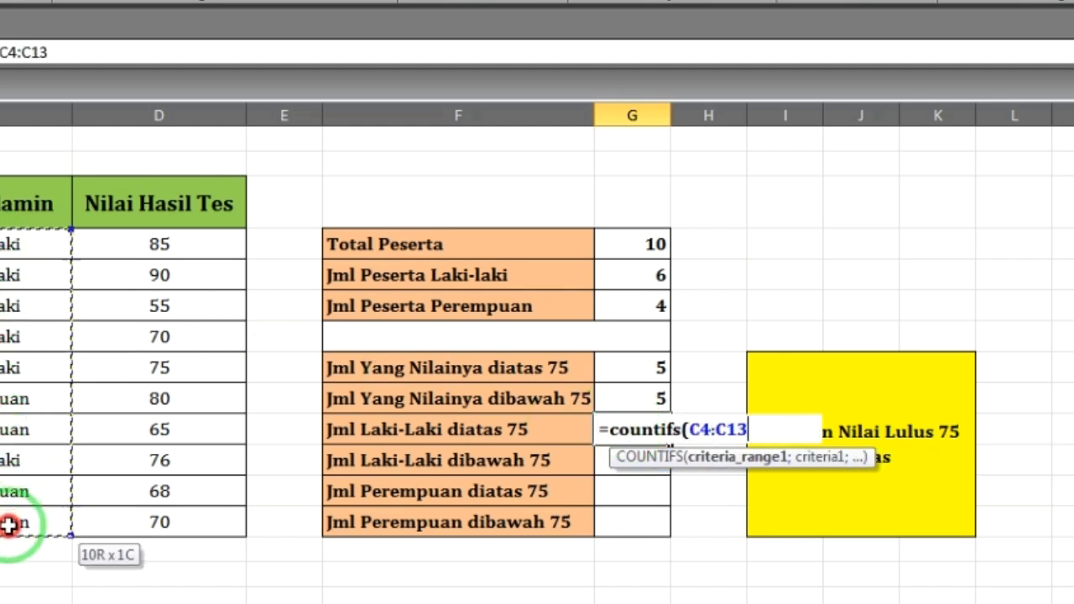
text(;)
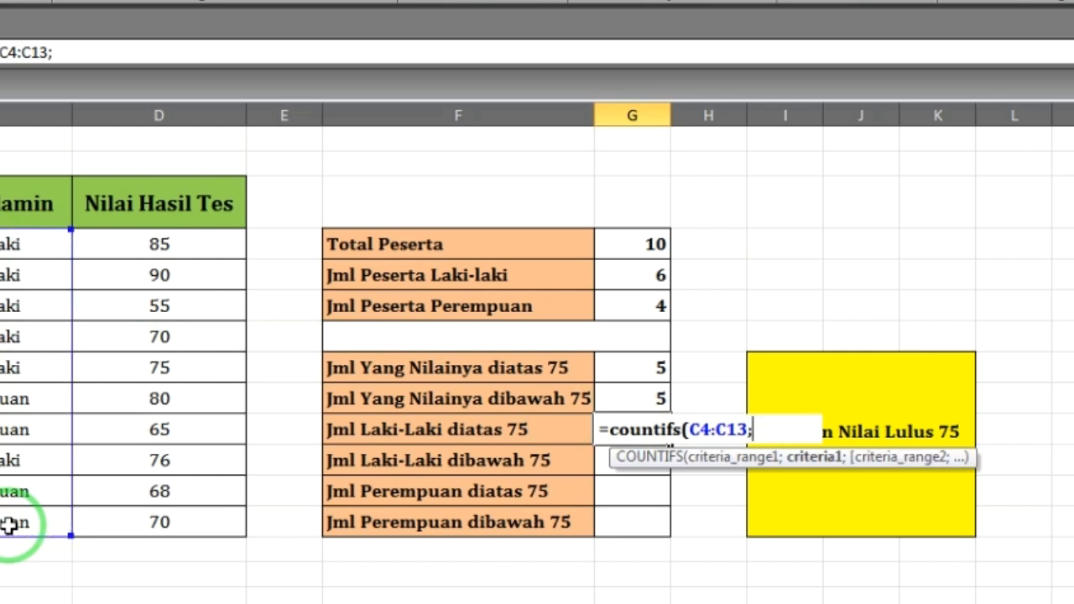
text("Laki)
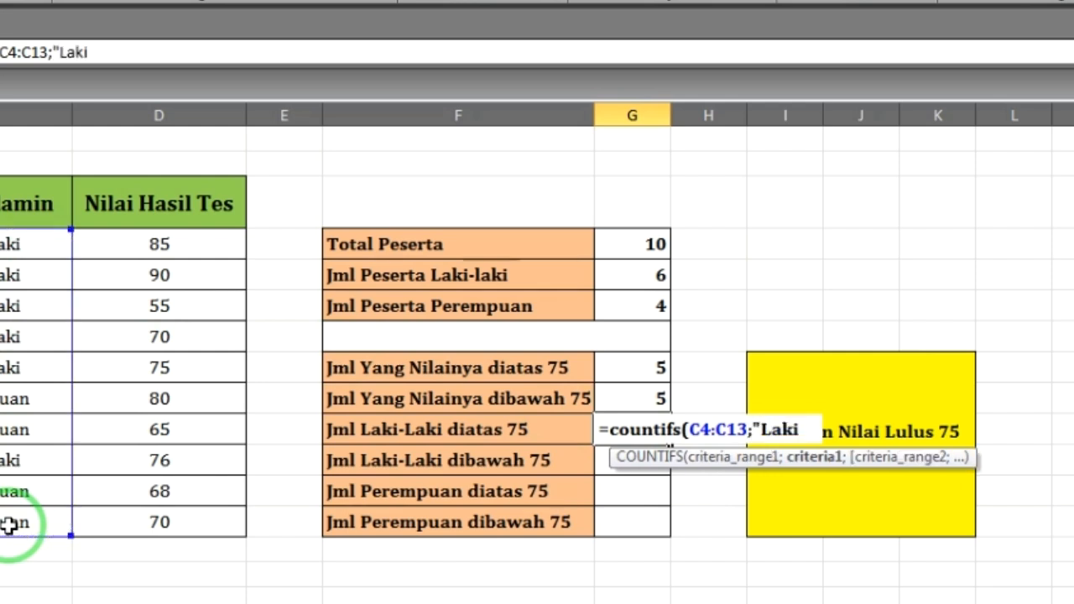
text(-Lak)
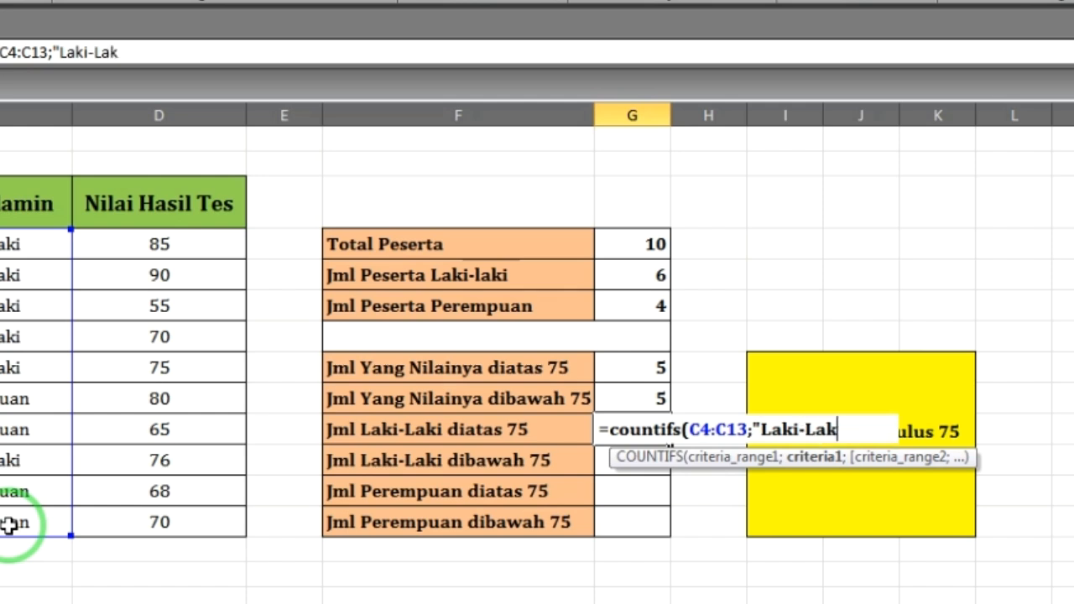
text(i";)
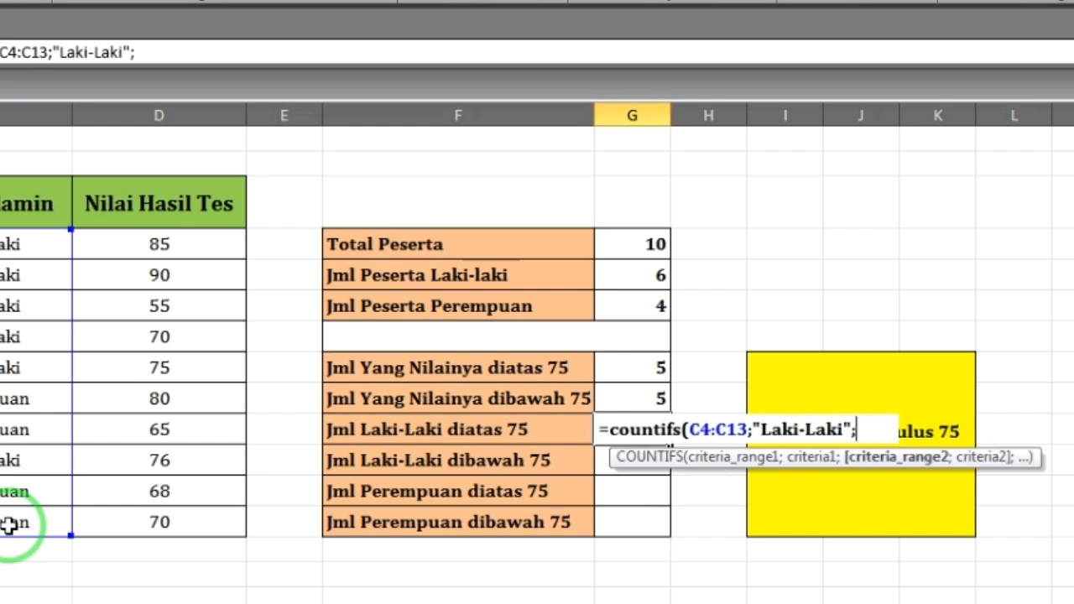
Complete the COUNTIFS formula in G10 with second range D4:D13 and criterion ">=75"
drag(160, 242, 187, 518)
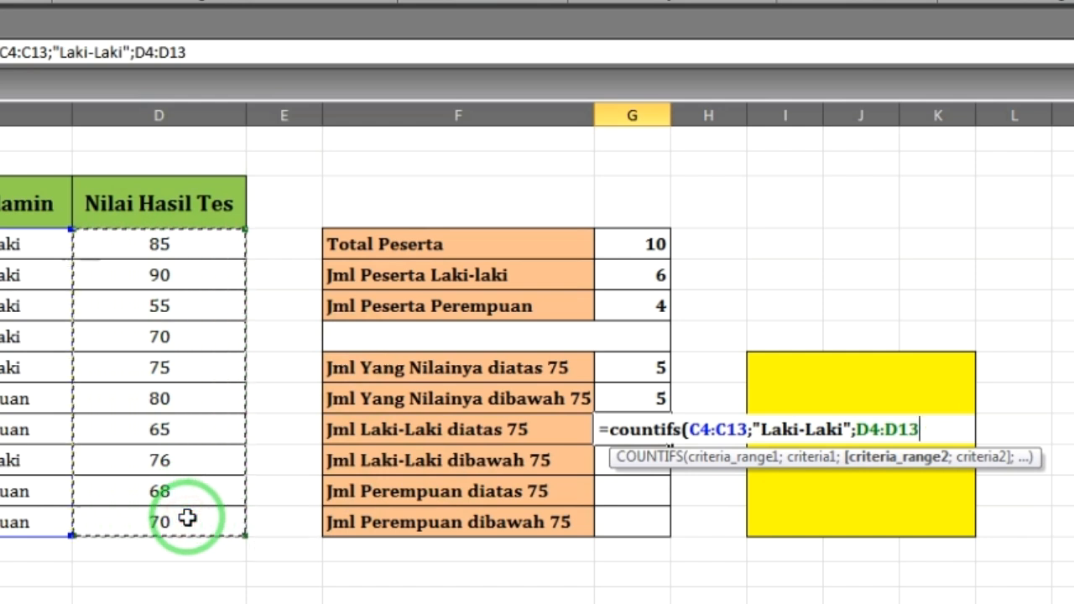
text(;")
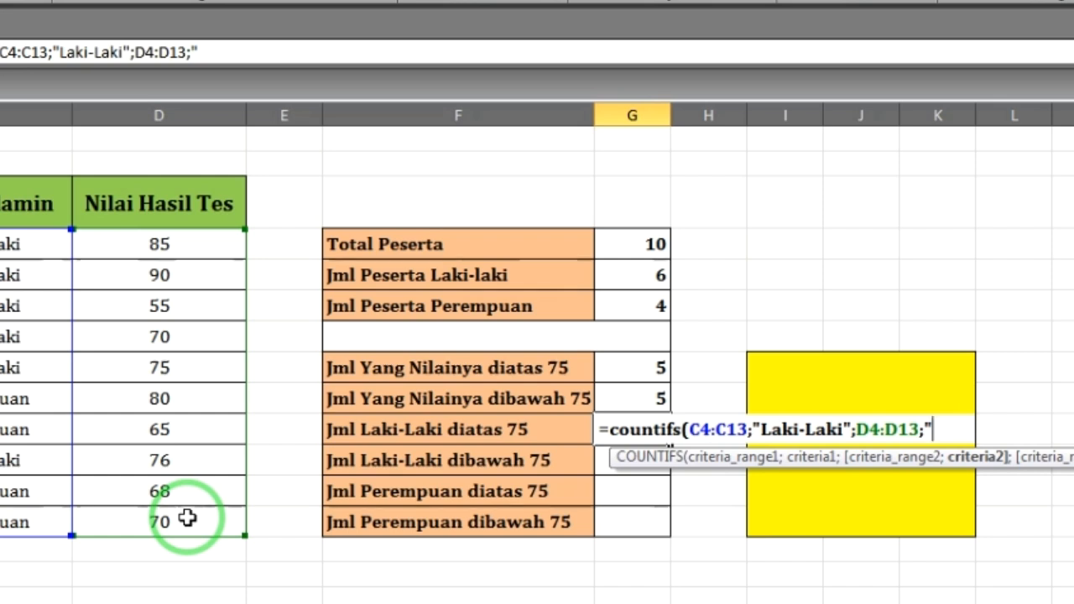
text(>=7)
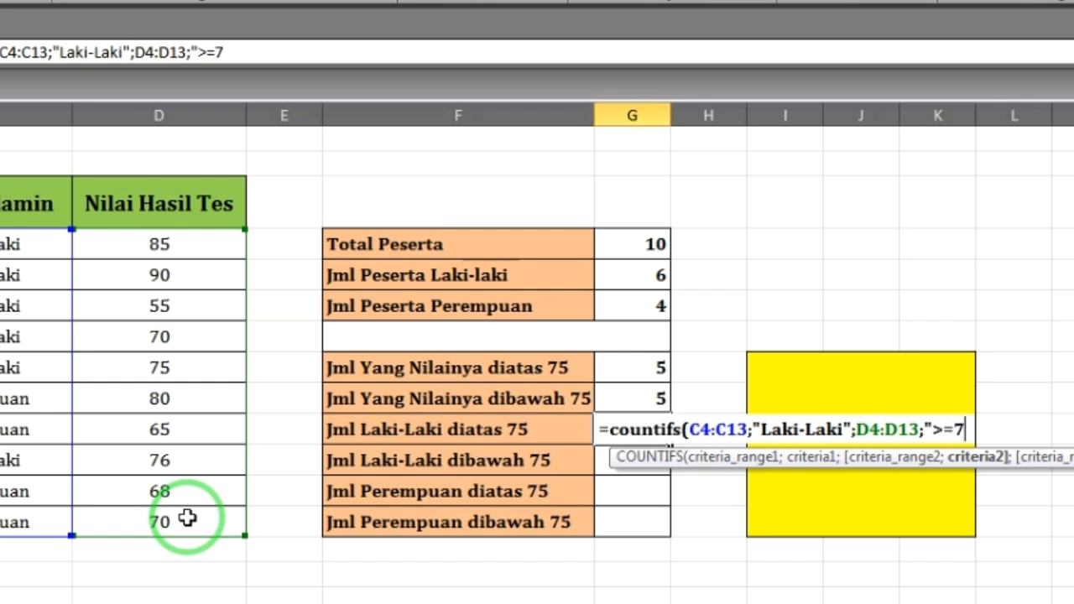
text(5"))
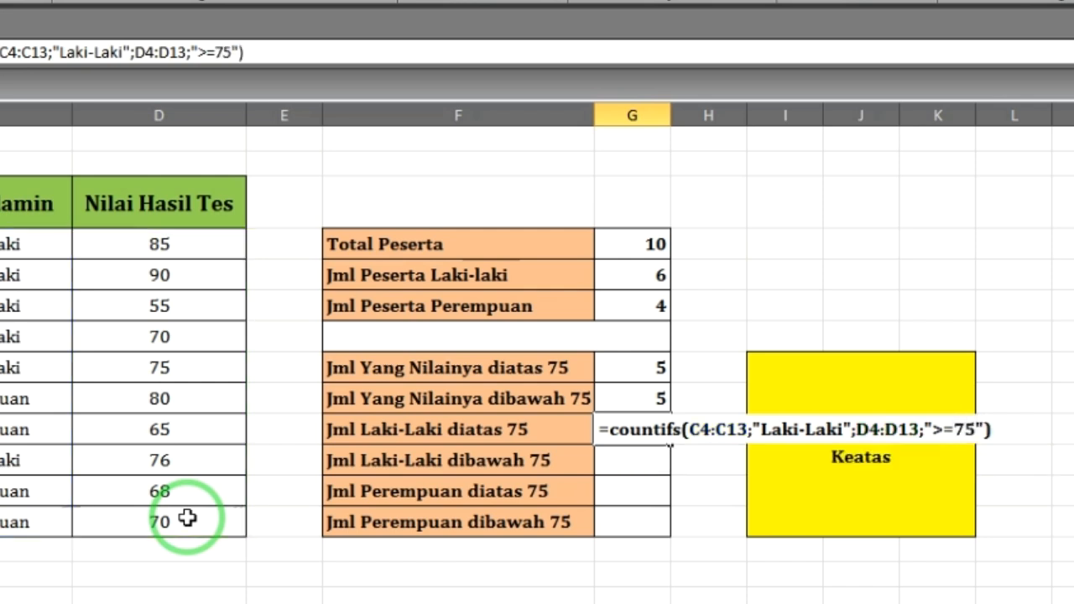
key(Return)
Check the COUNTIFS formula in G10 against each Laki-Laki score of 75 or more in the Nilai Hasil Tes column
click(810, 436)
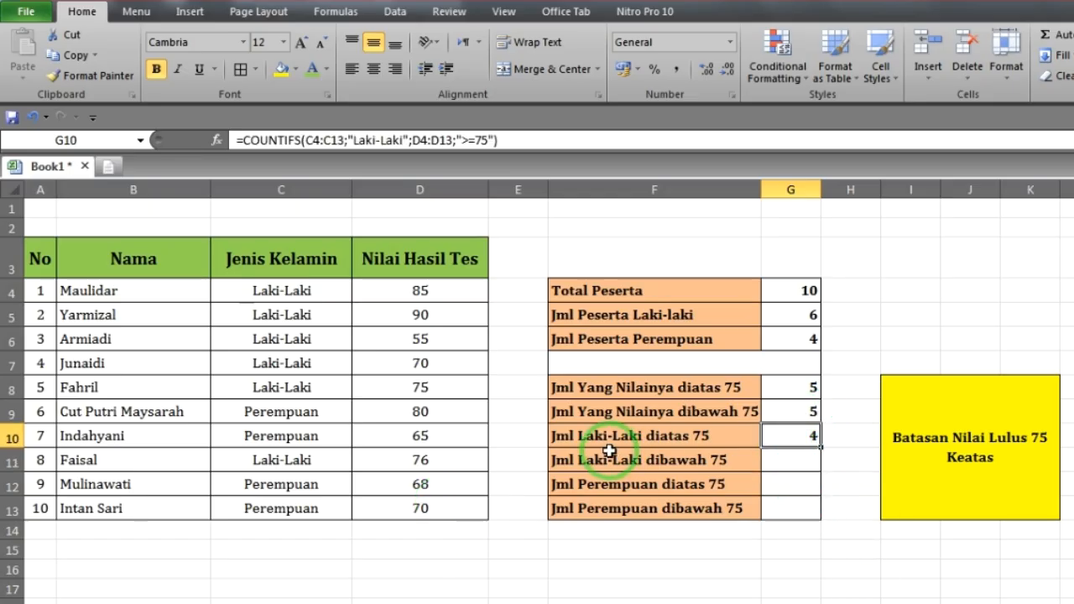
click(412, 289)
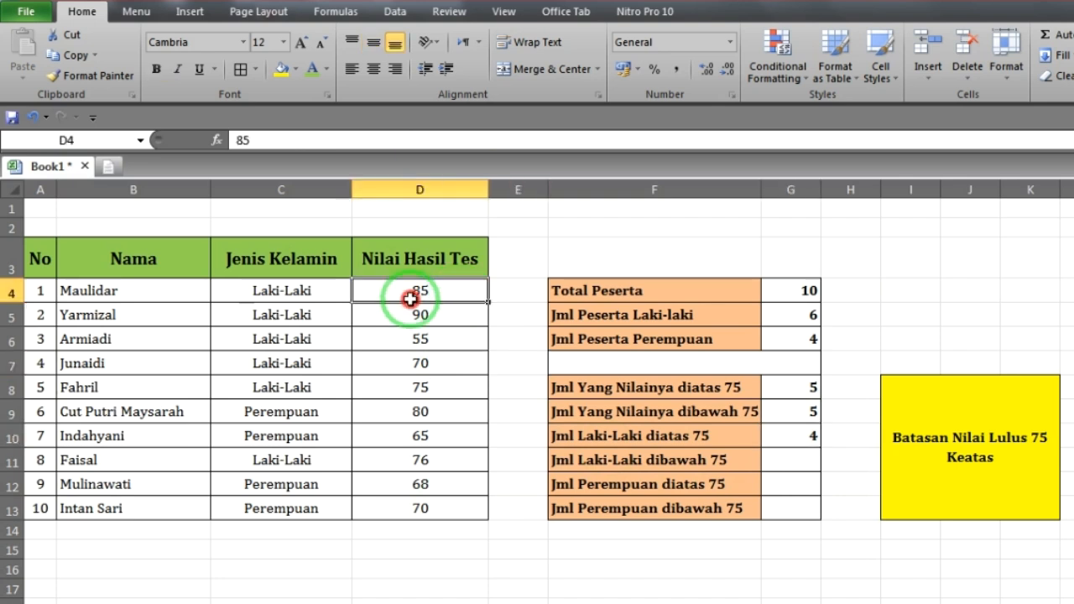
click(428, 317)
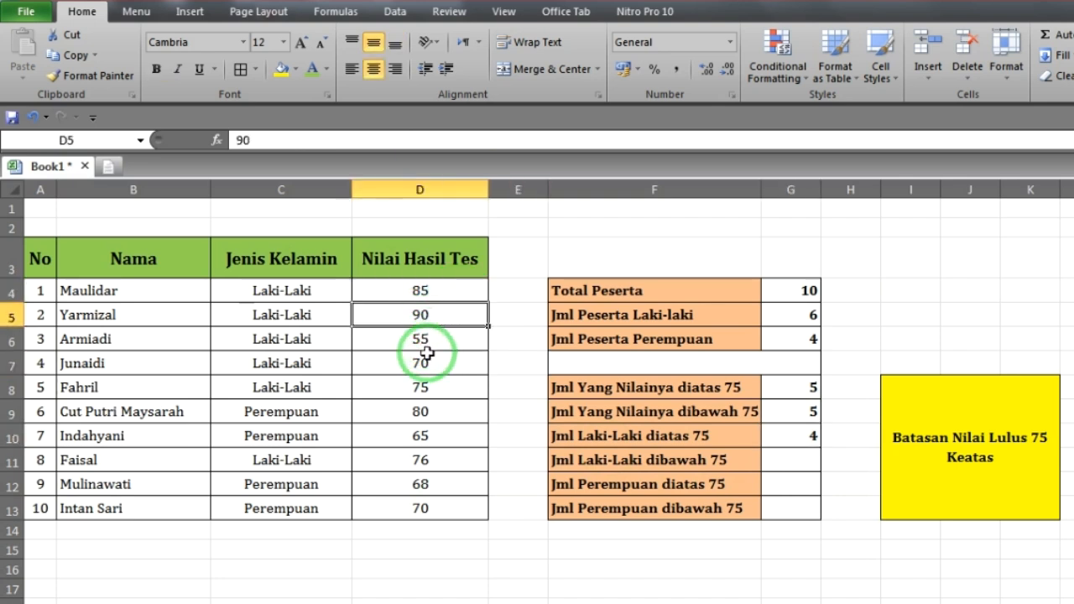
click(442, 387)
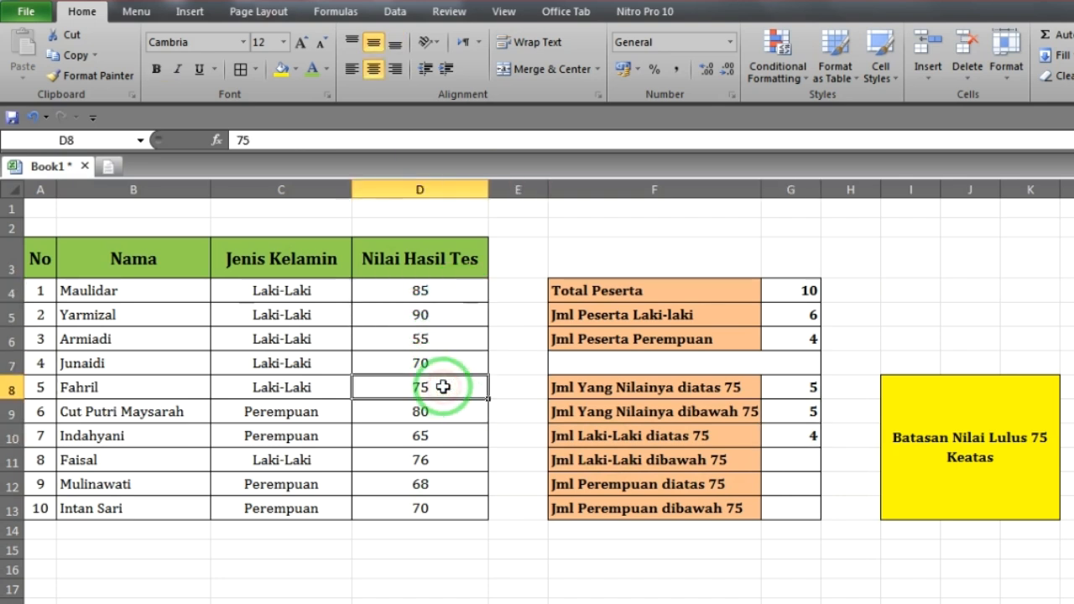
click(455, 458)
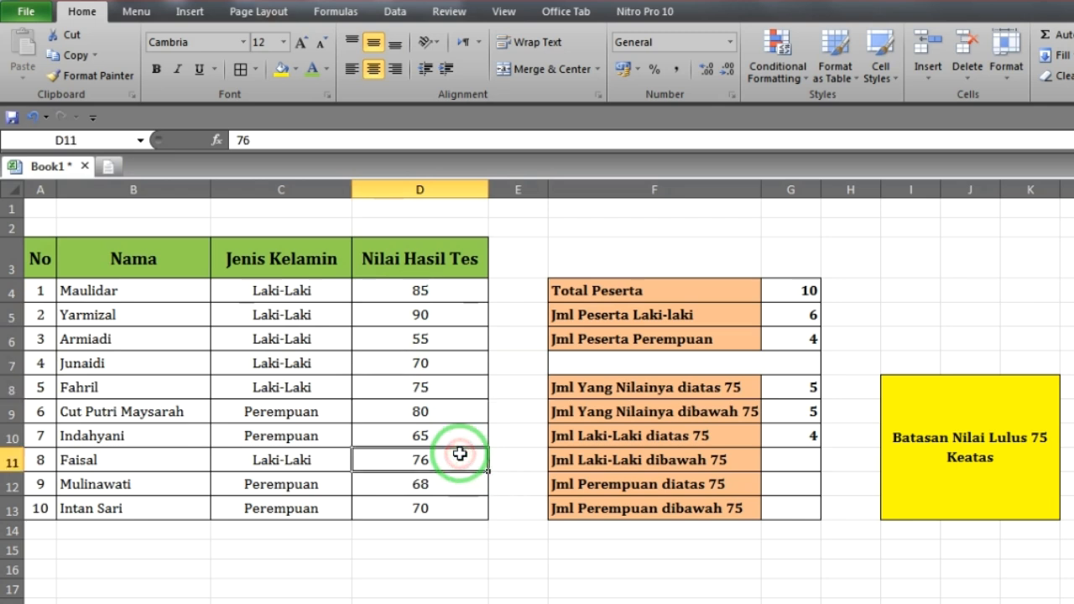
click(783, 433)
Begin a COUNTIFS formula in G11 for Jml Laki-Laki dibawah 75 with range C4:C13 and criterion "Laki-Laki"
click(792, 464)
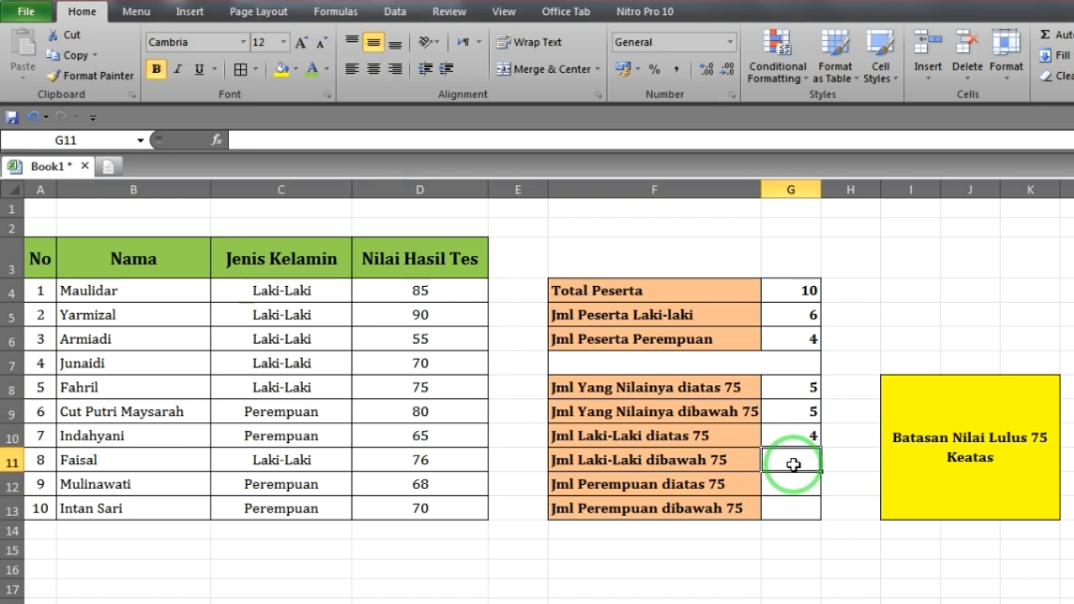
text(=)
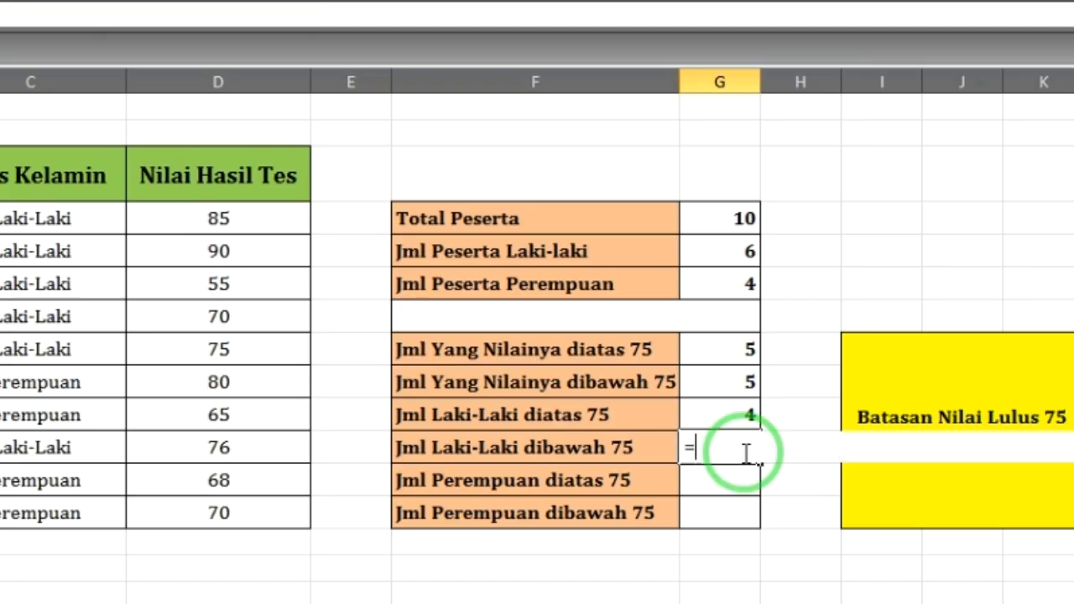
text(count)
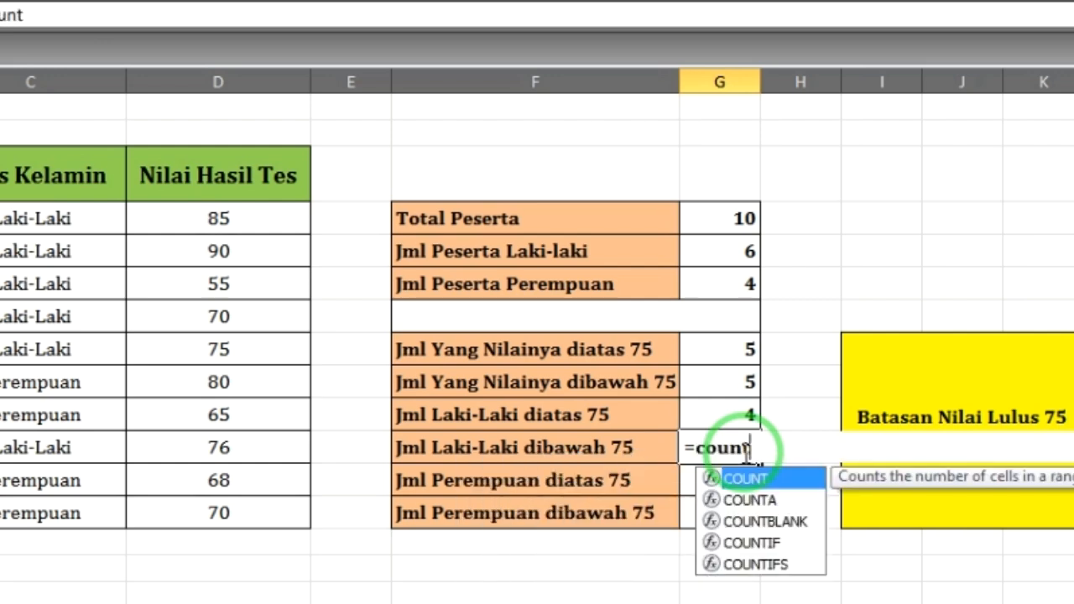
text(ifs)
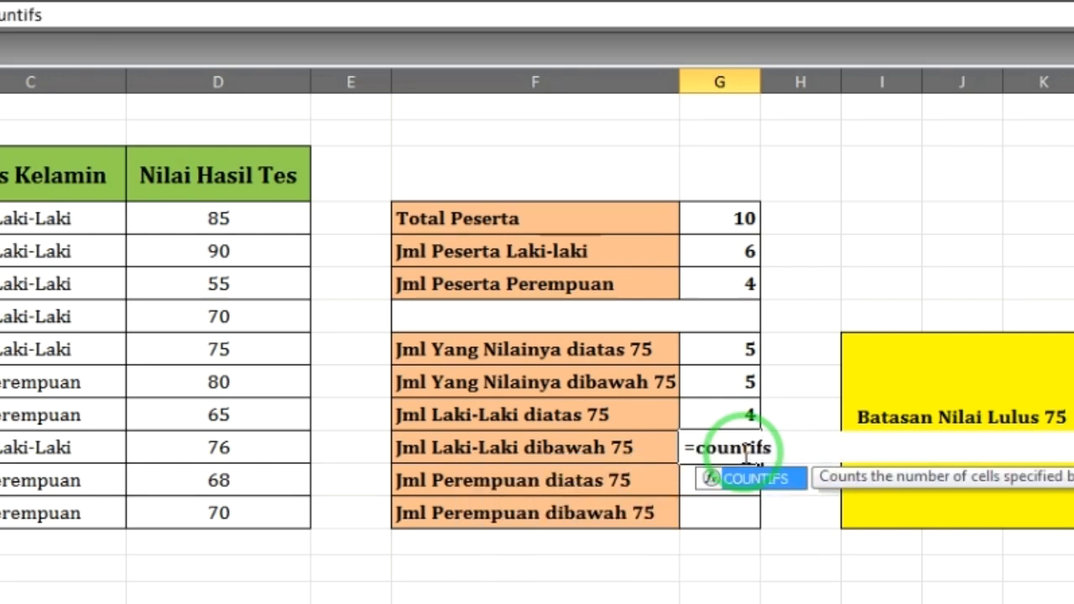
text(()
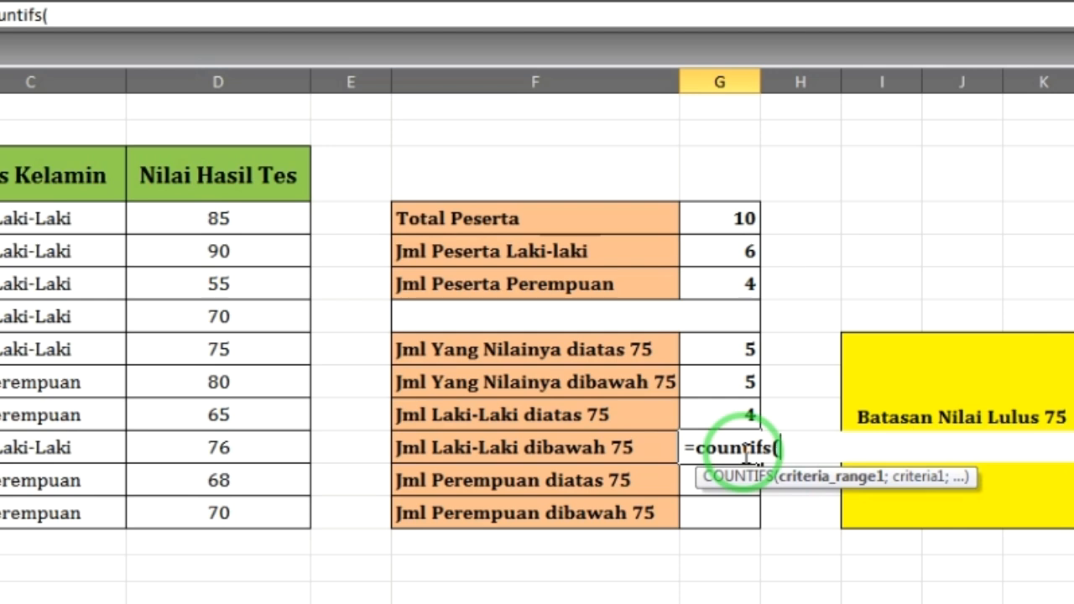
drag(52, 218, 75, 510)
text(;)
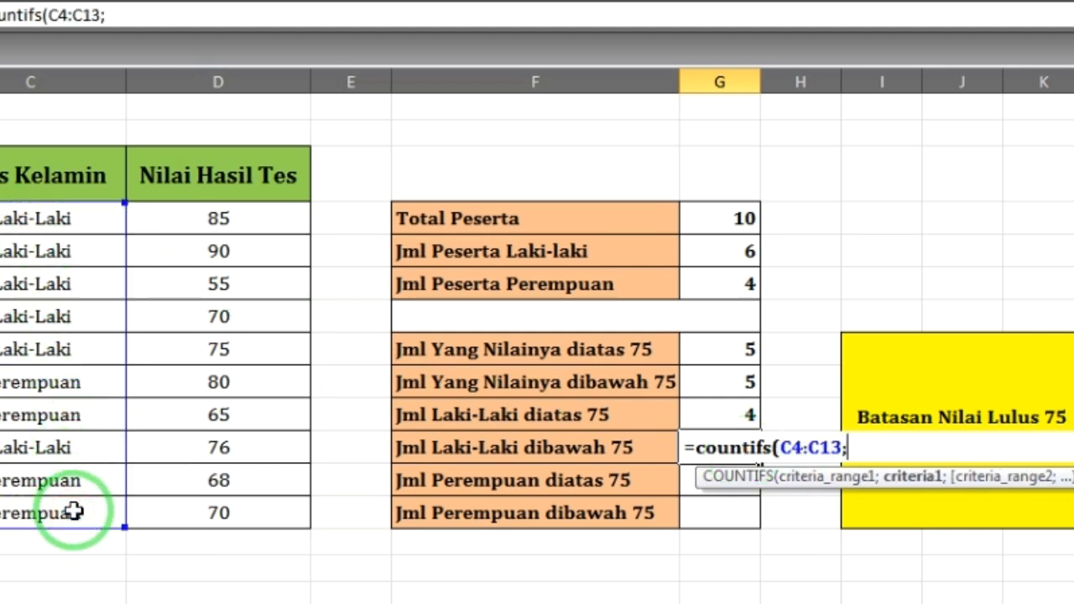
text(")
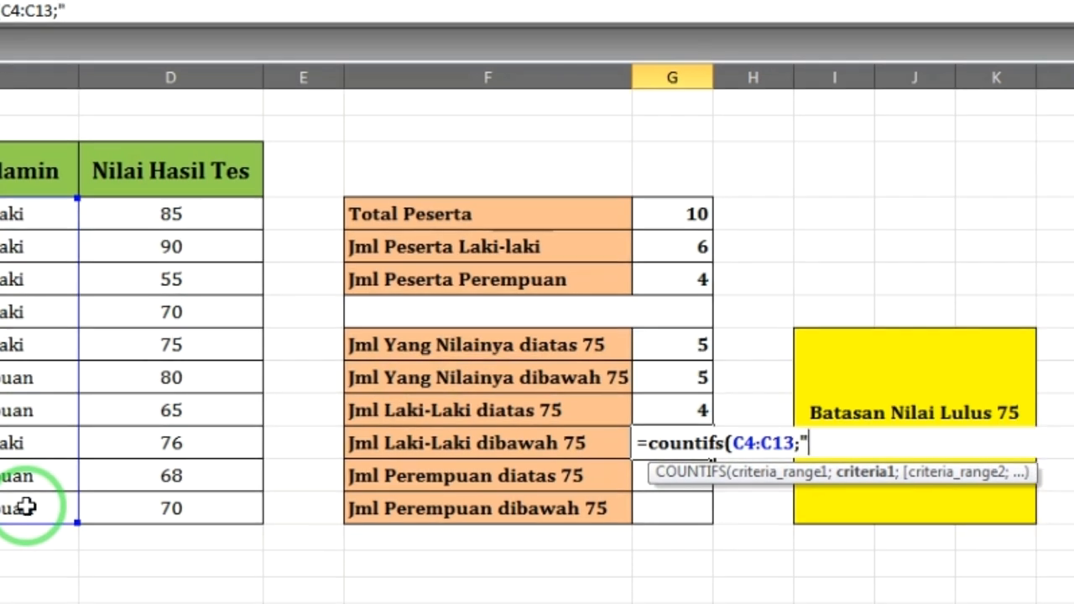
text(Laki-Laki)
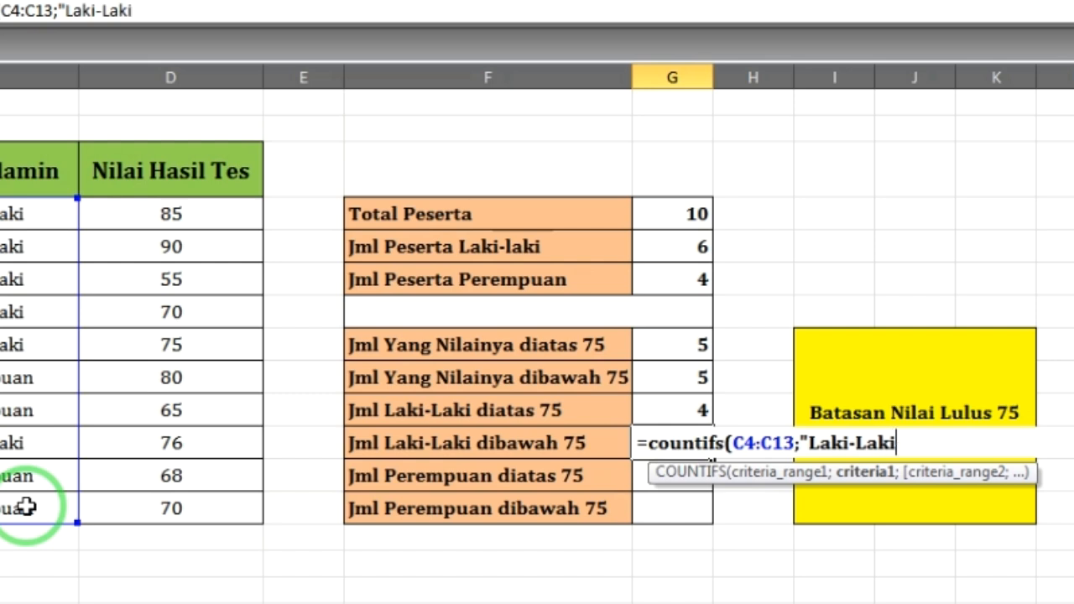
text(";)
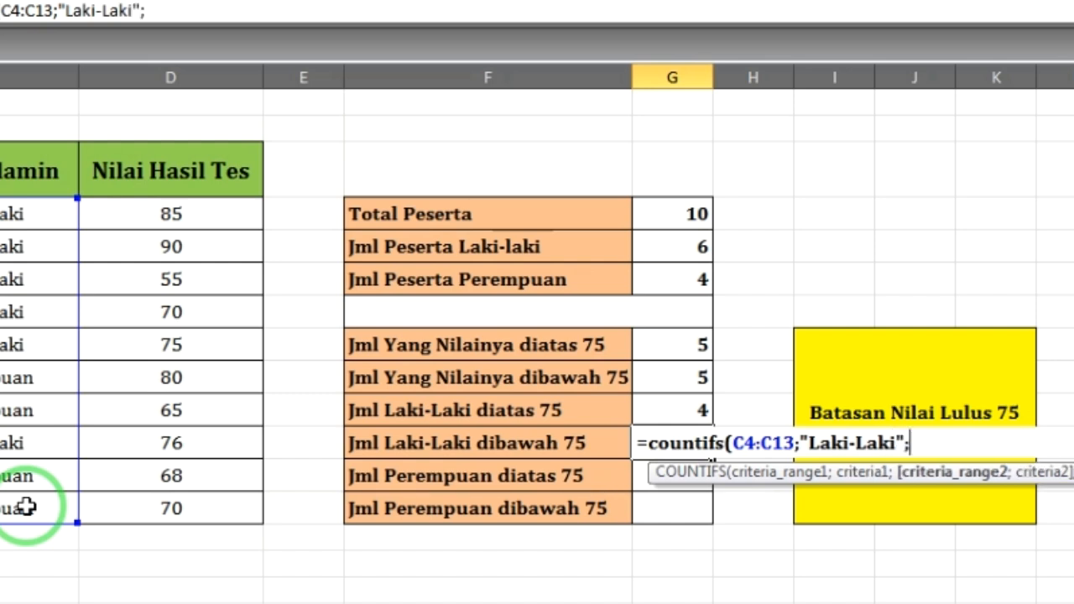
Complete the COUNTIFS formula in G11 with second range D4:D13 and criterion "<75"
drag(135, 217, 197, 503)
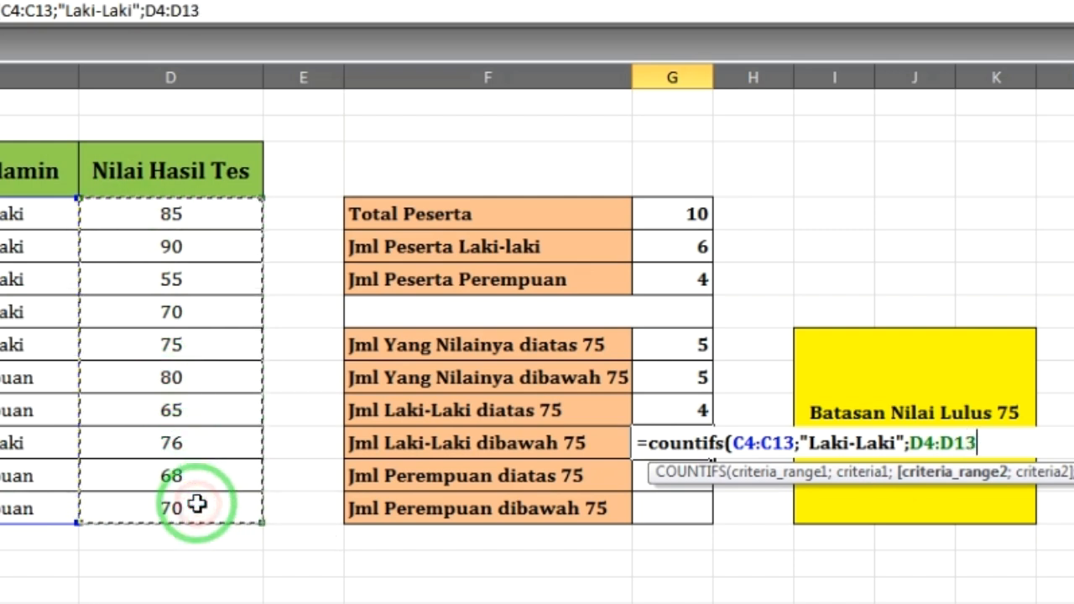
text(;")
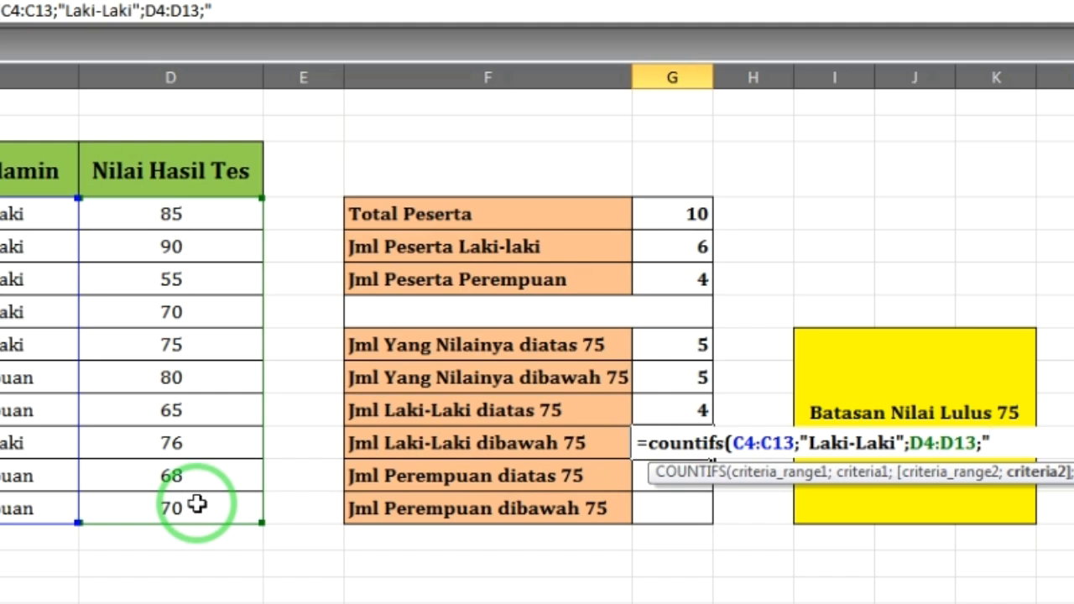
text(<75")
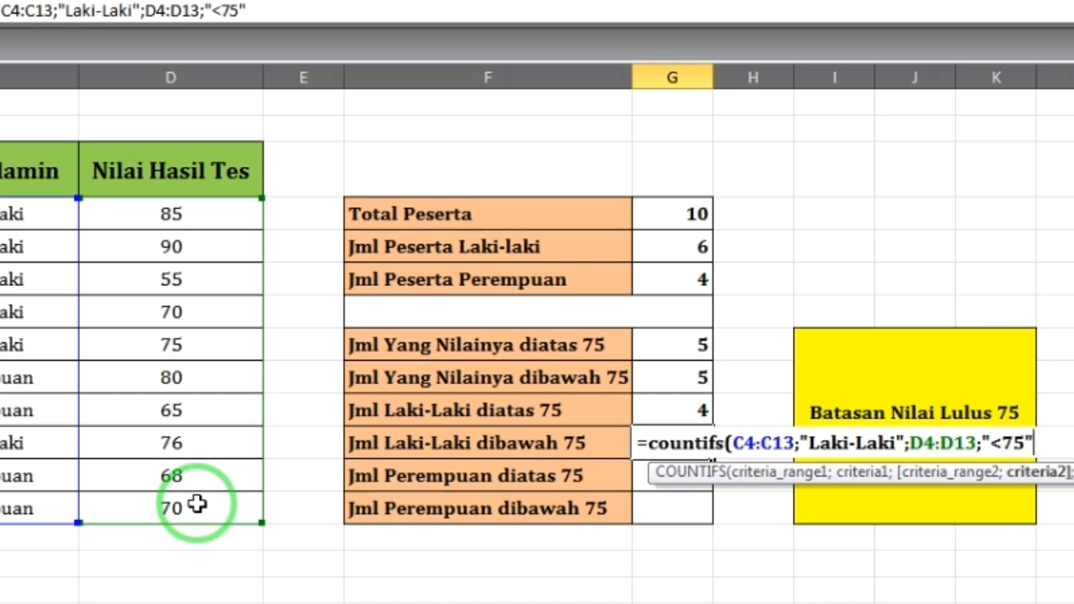
text())
key(Return)
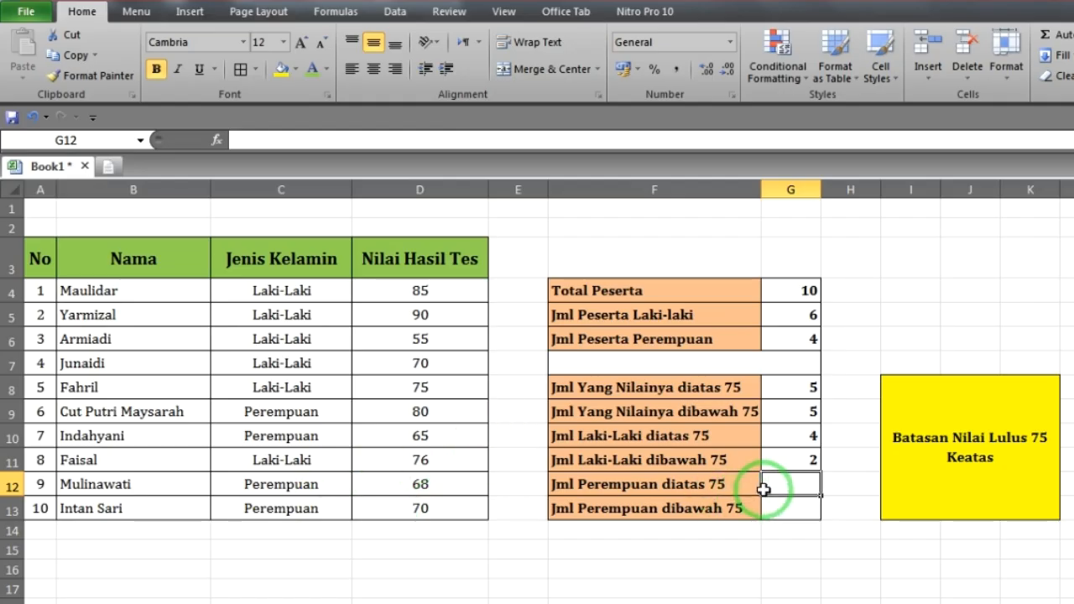
Review the Laki-Laki labels and formulas in rows 10 and 11, and the Perempuan labels in F12 and F13
click(629, 436)
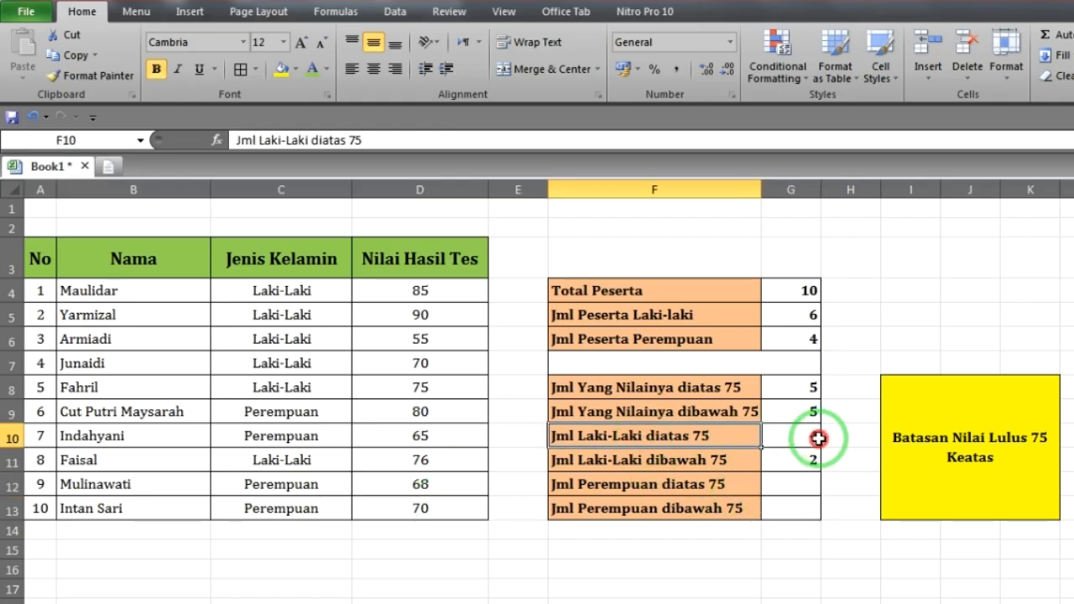
click(818, 438)
click(611, 458)
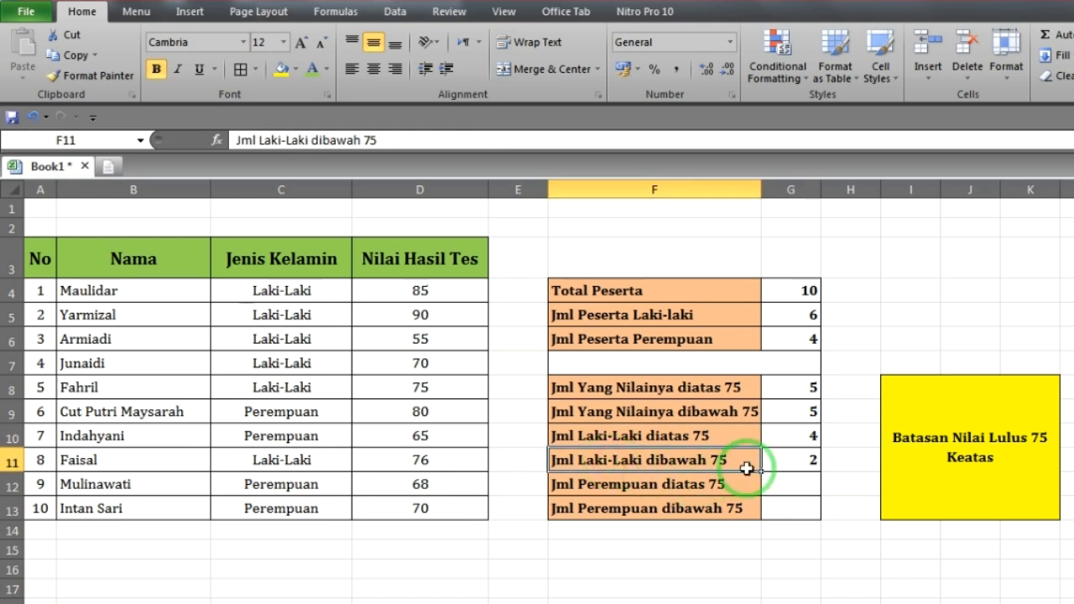
click(801, 460)
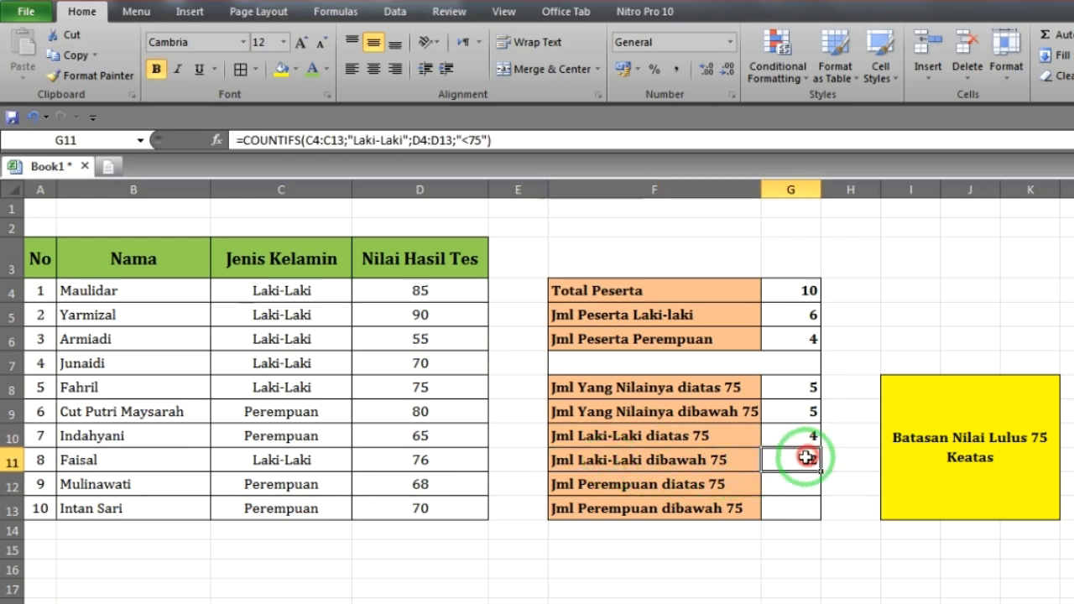
click(637, 507)
click(790, 482)
click(652, 484)
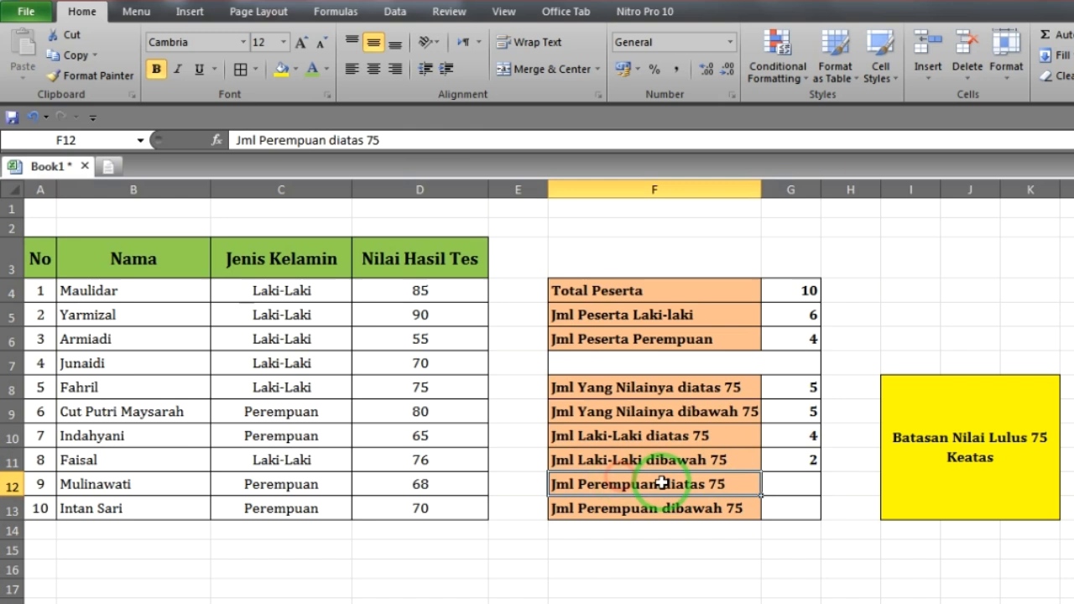
click(791, 484)
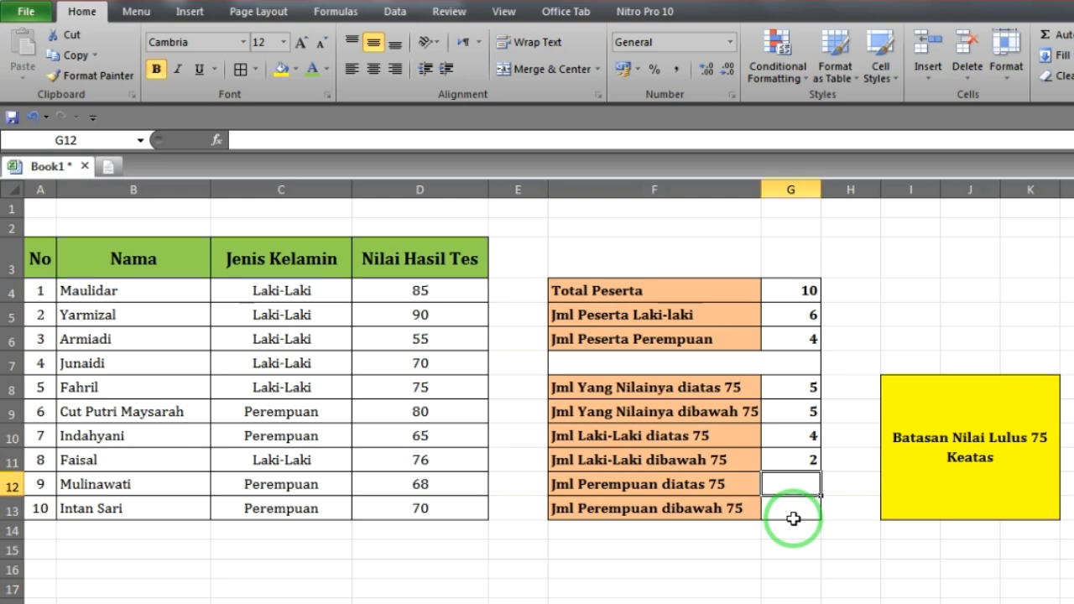
click(638, 482)
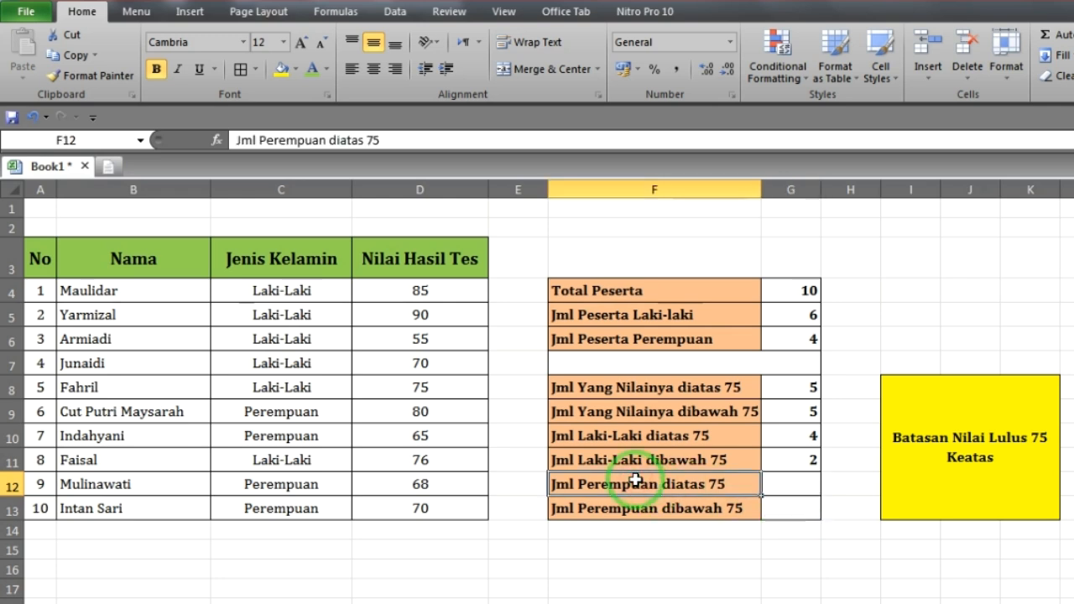
Begin a COUNTIFS formula in G12 for Jml Perempuan diatas 75 with range C4:C13 and criterion "Perempuan"
click(791, 490)
text(=count)
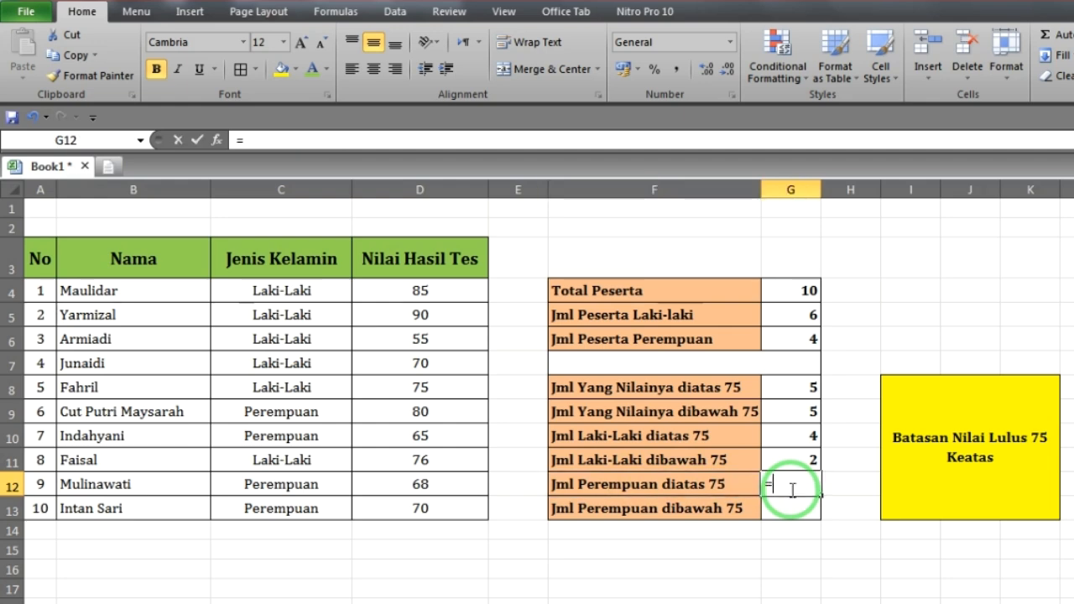
text(i)
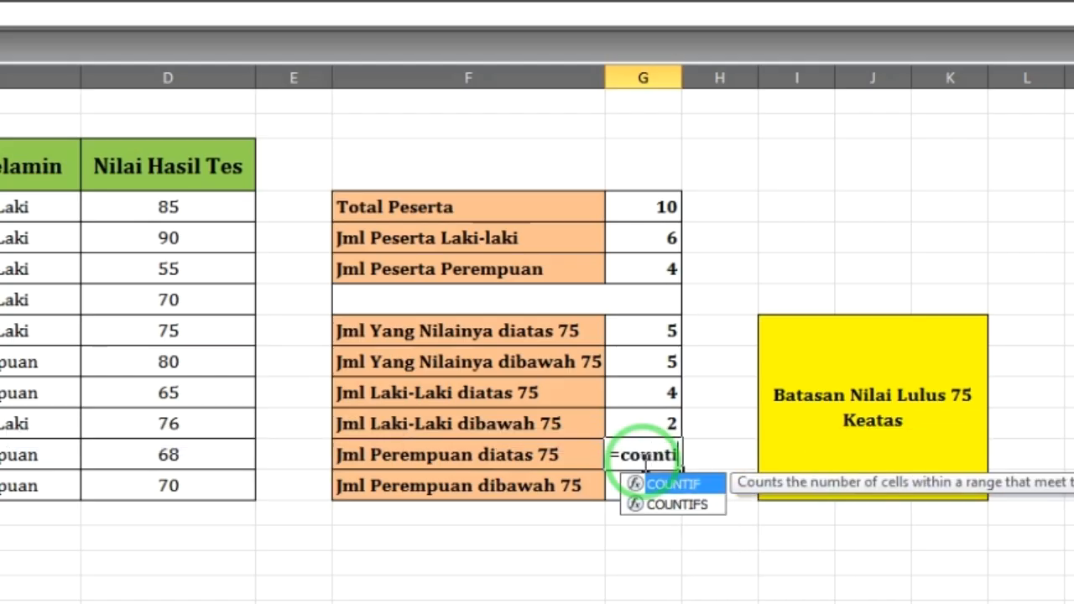
text(fs()
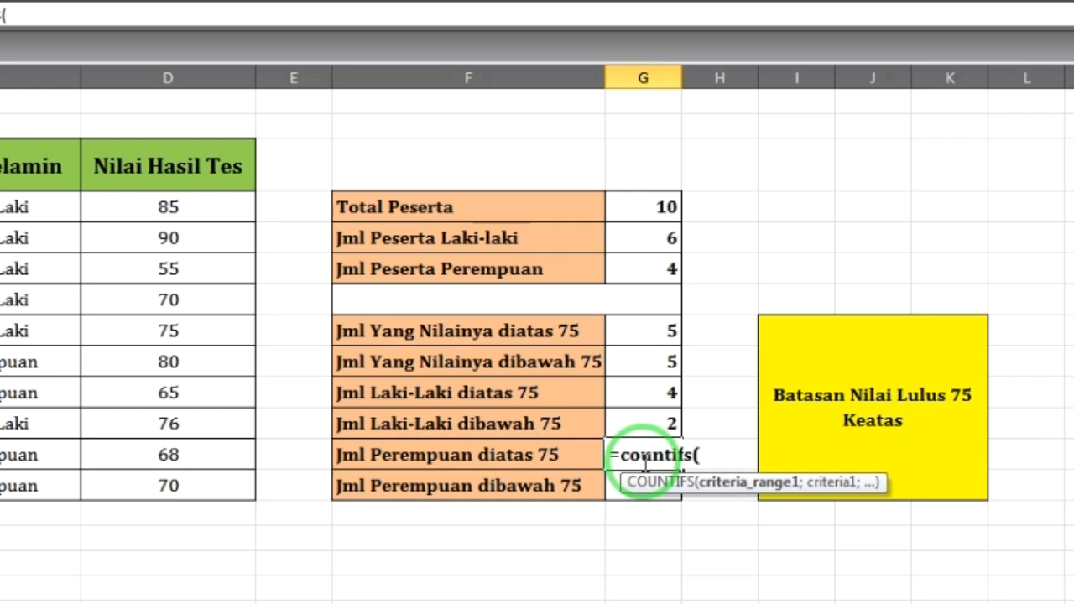
drag(48, 209, 72, 488)
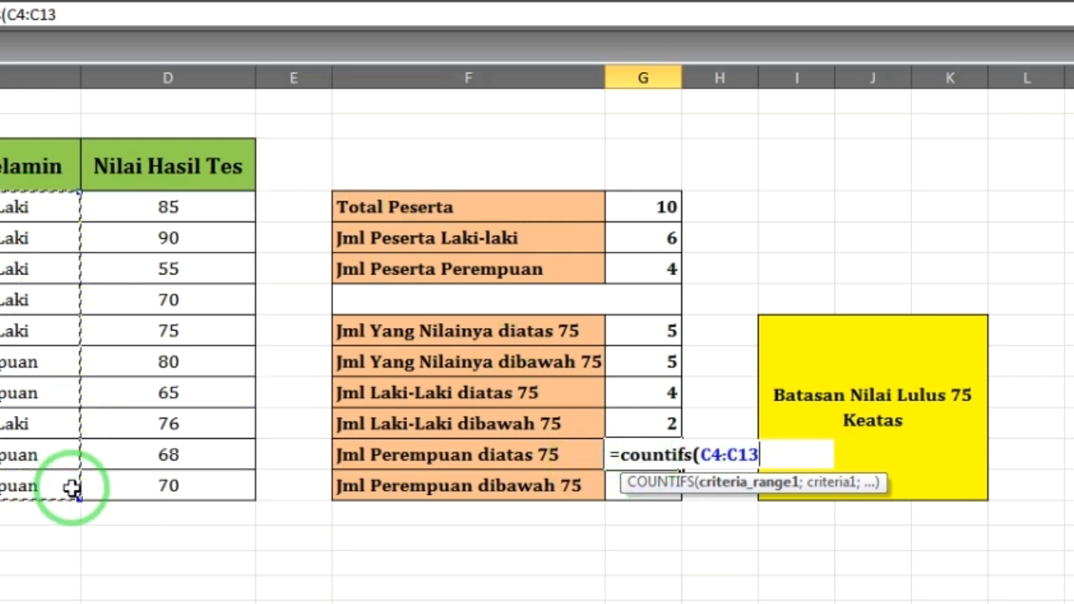
text(;")
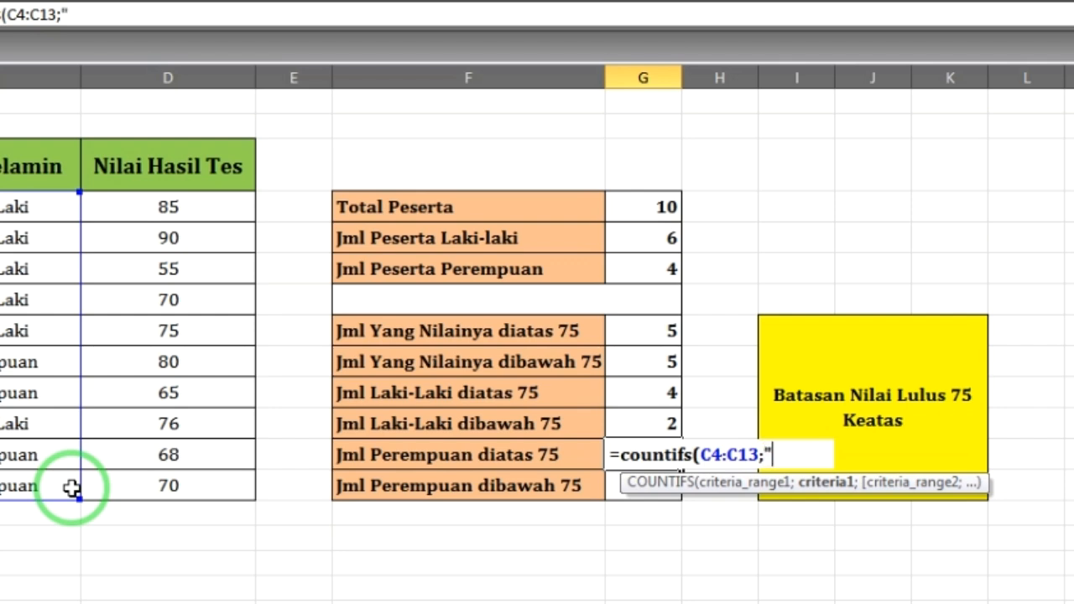
text(Perempu)
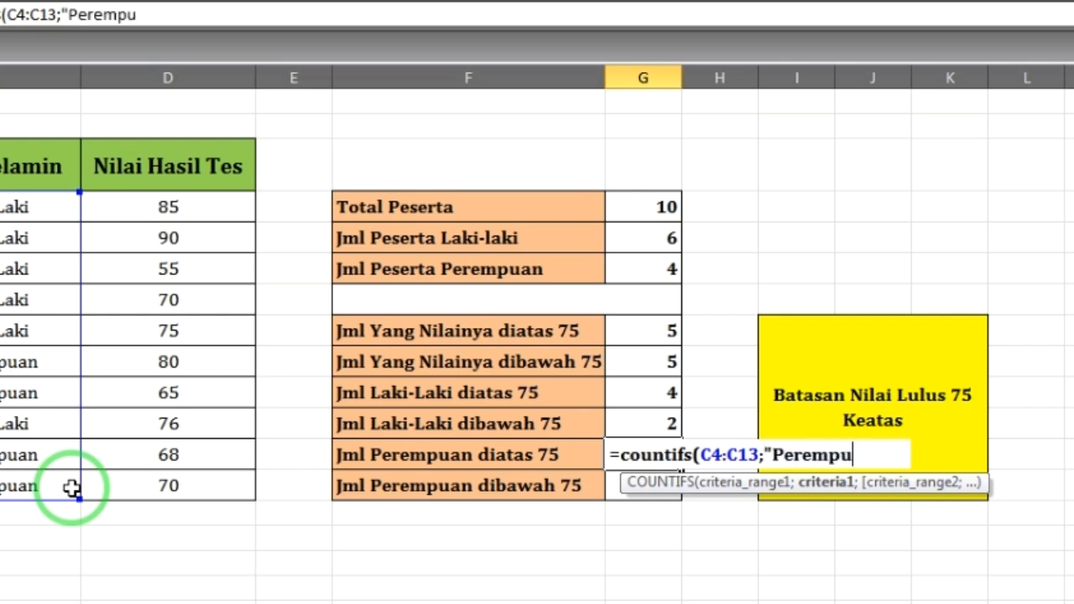
text(an")
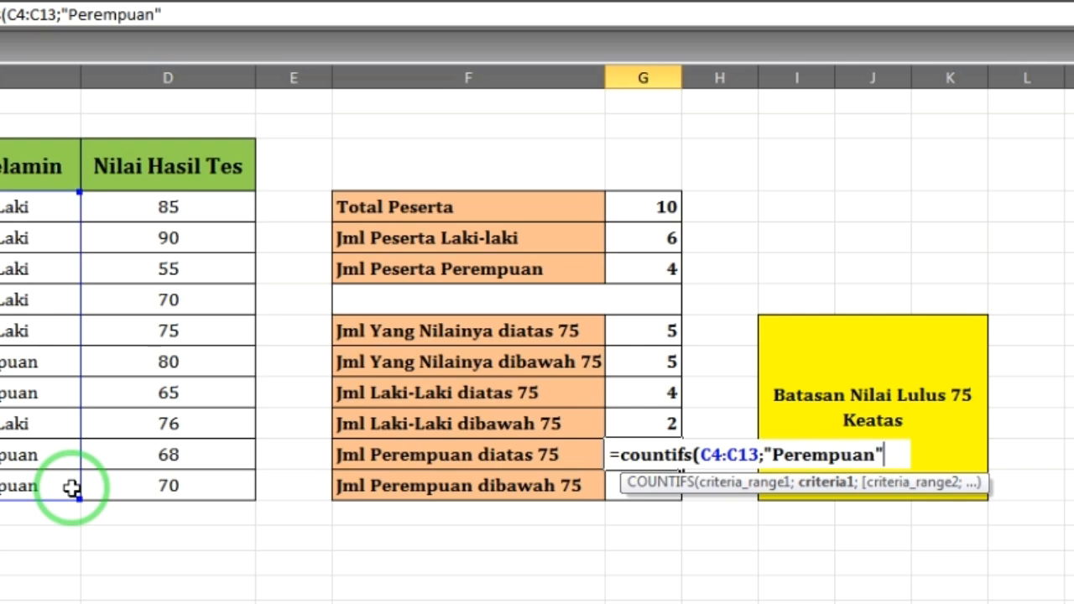
text(;)
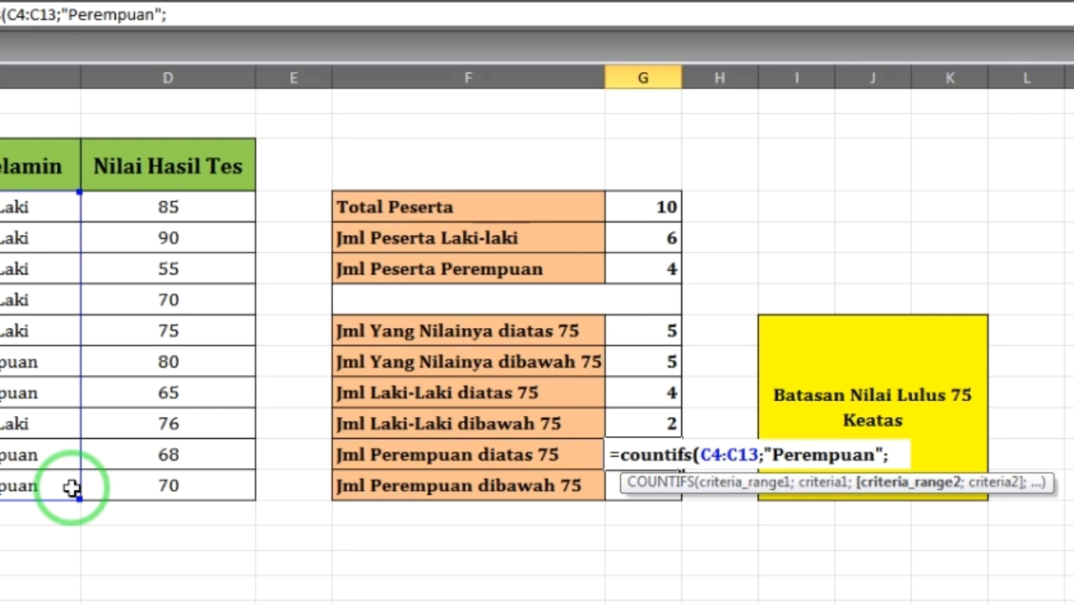
Complete the COUNTIFS formula in G12 with second range D4:D13 and criterion ">=75", and check it against the Perempuan scores in column D
drag(137, 201, 163, 486)
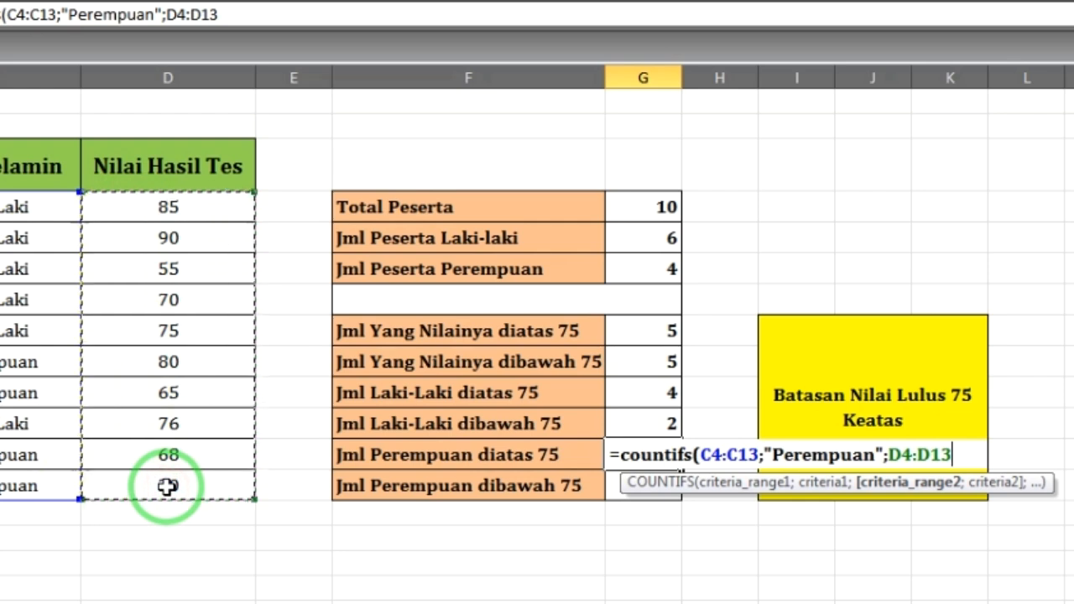
text(;")
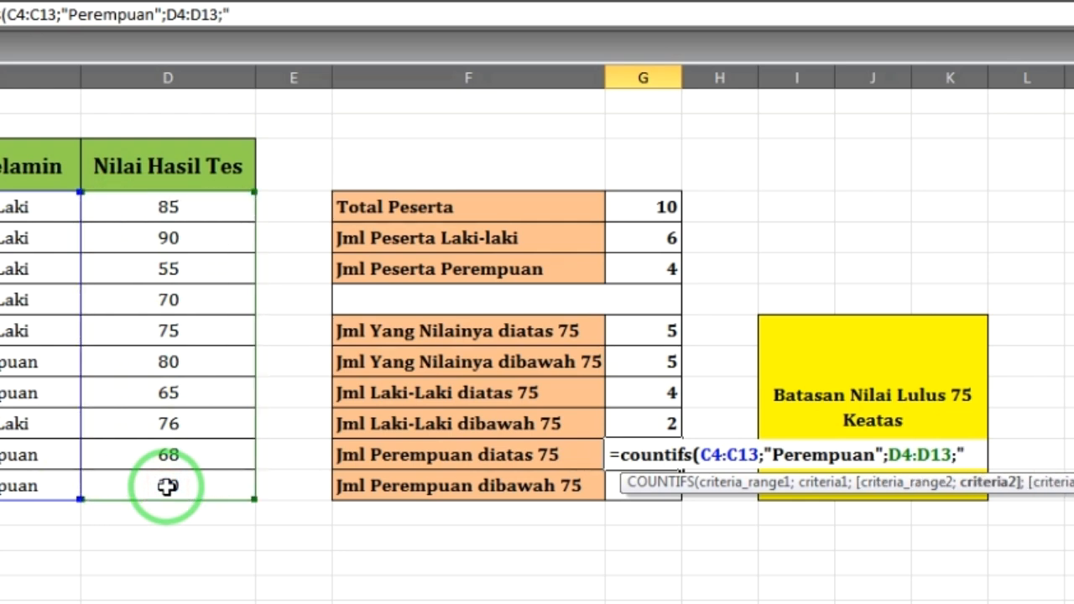
text(>=75"))
key(Return)
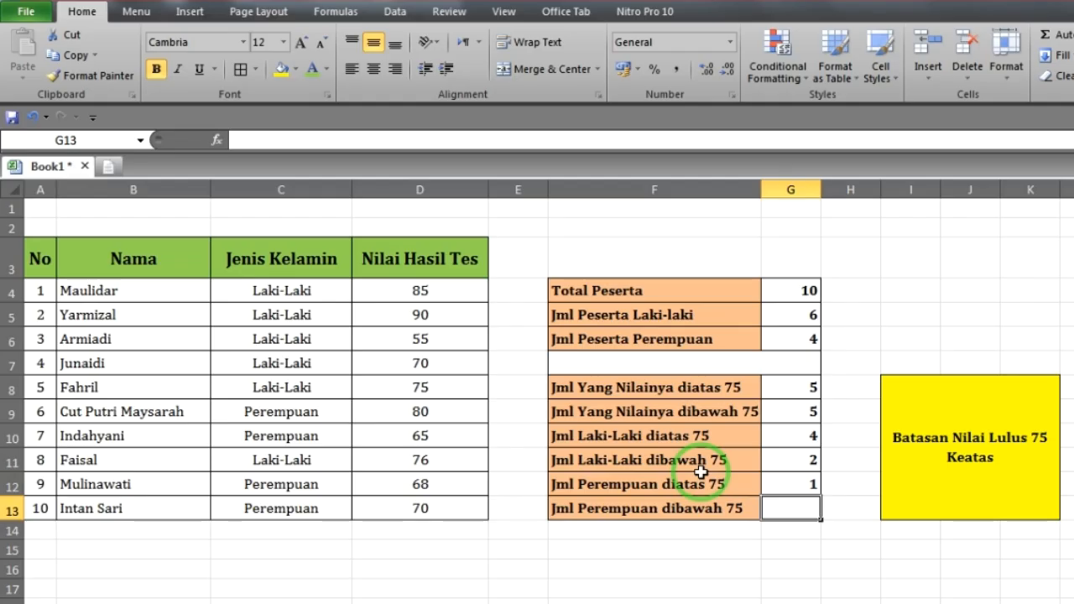
click(785, 484)
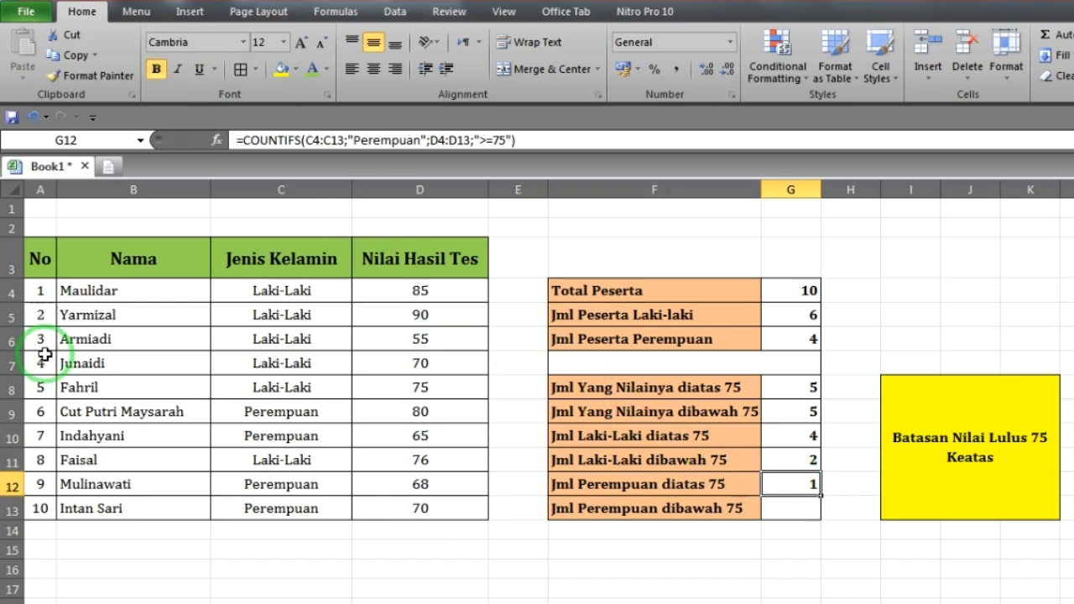
click(413, 508)
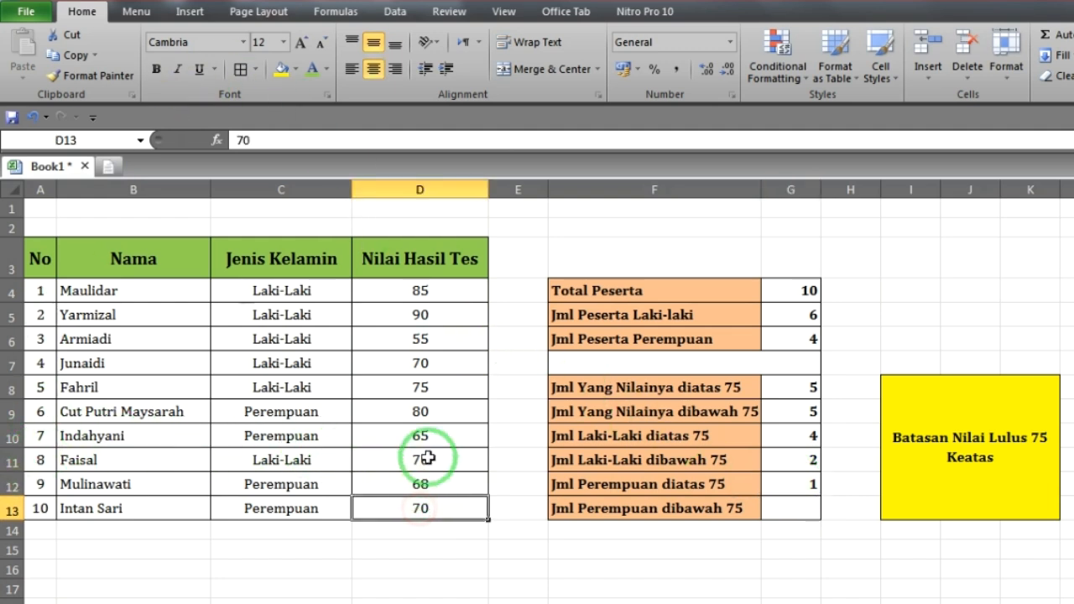
click(420, 411)
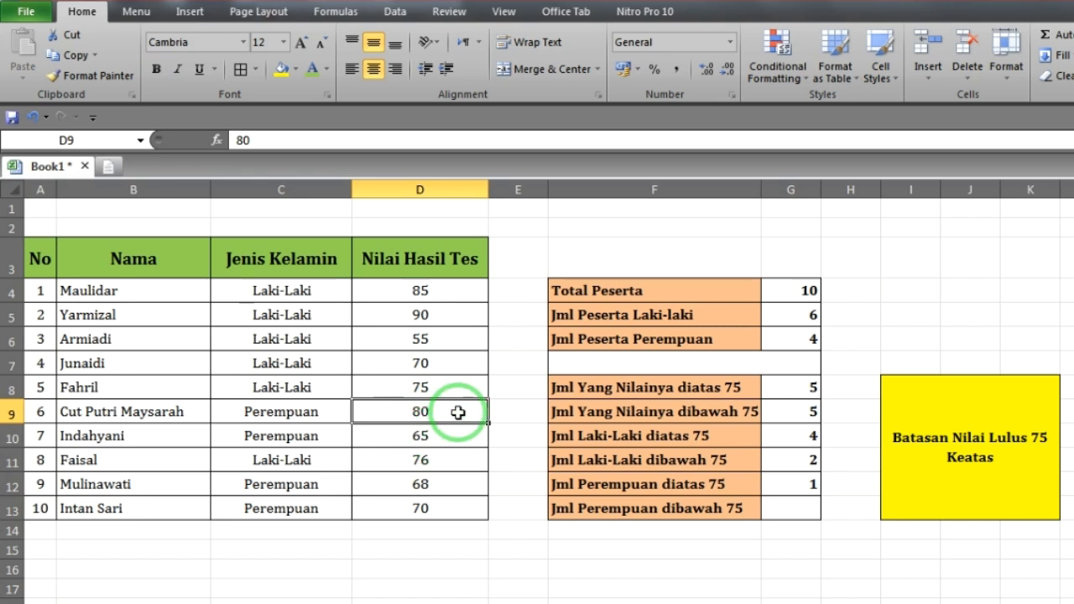
Begin a COUNTIFS formula in G13 for Jml Perempuan dibawah 75 with range C4:C13 and criterion "Perempuan"
click(781, 506)
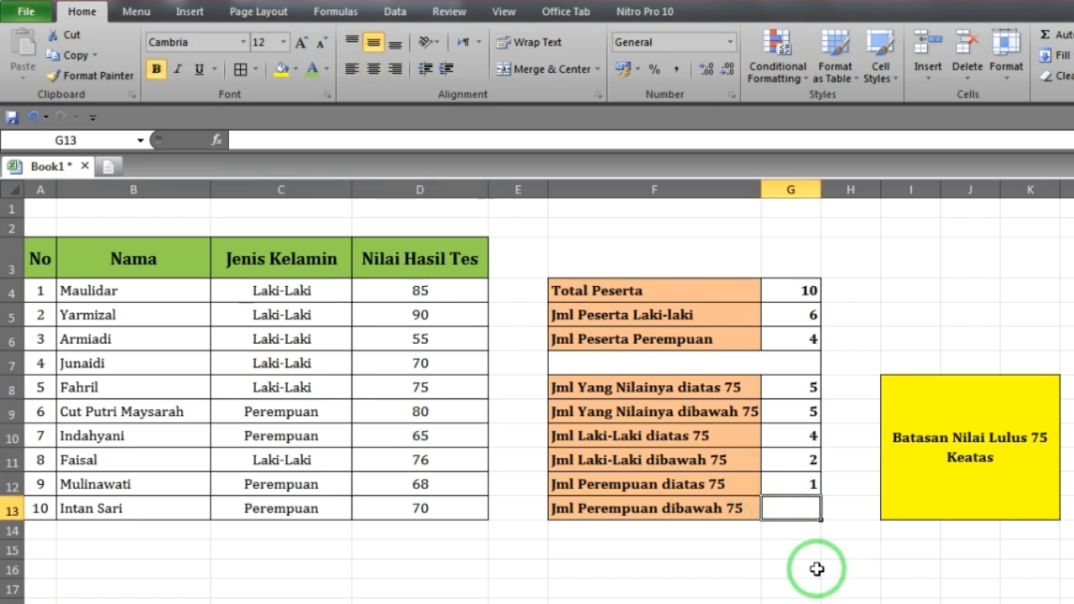
text(=count)
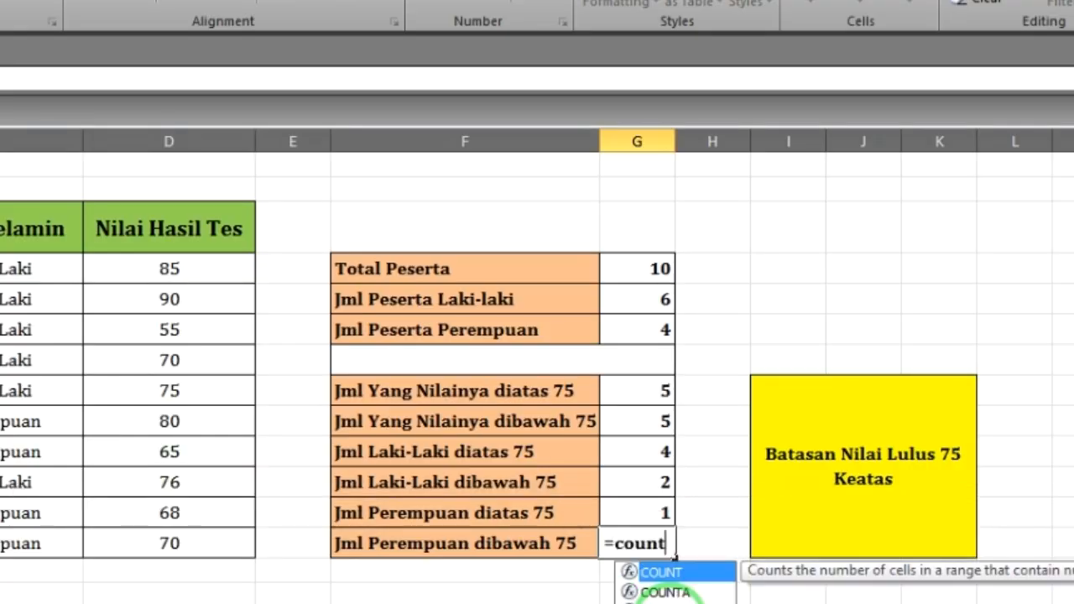
text(ifs()
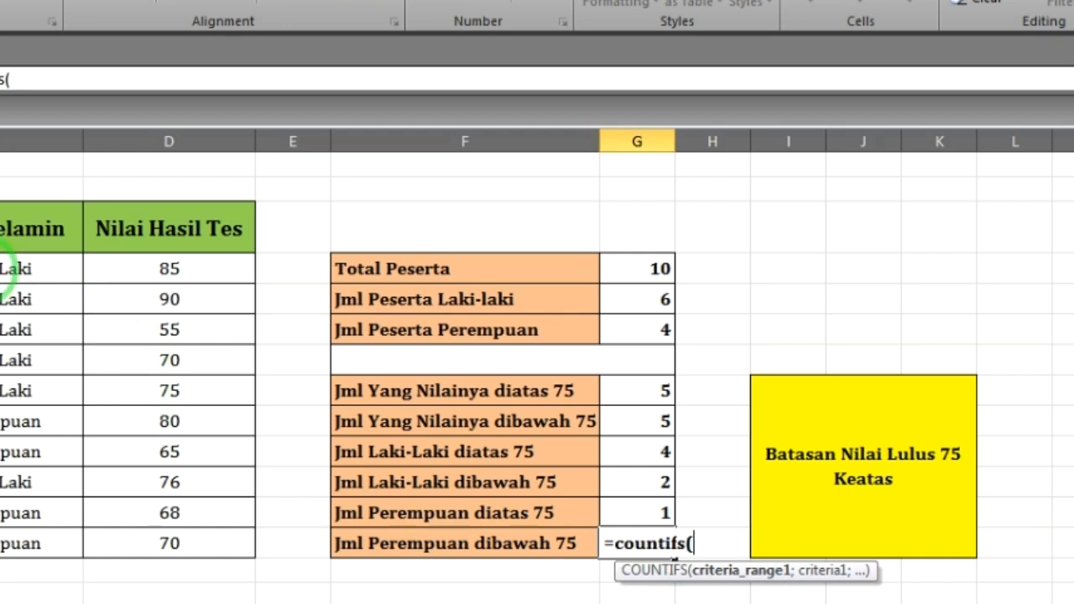
drag(12, 268, 2, 542)
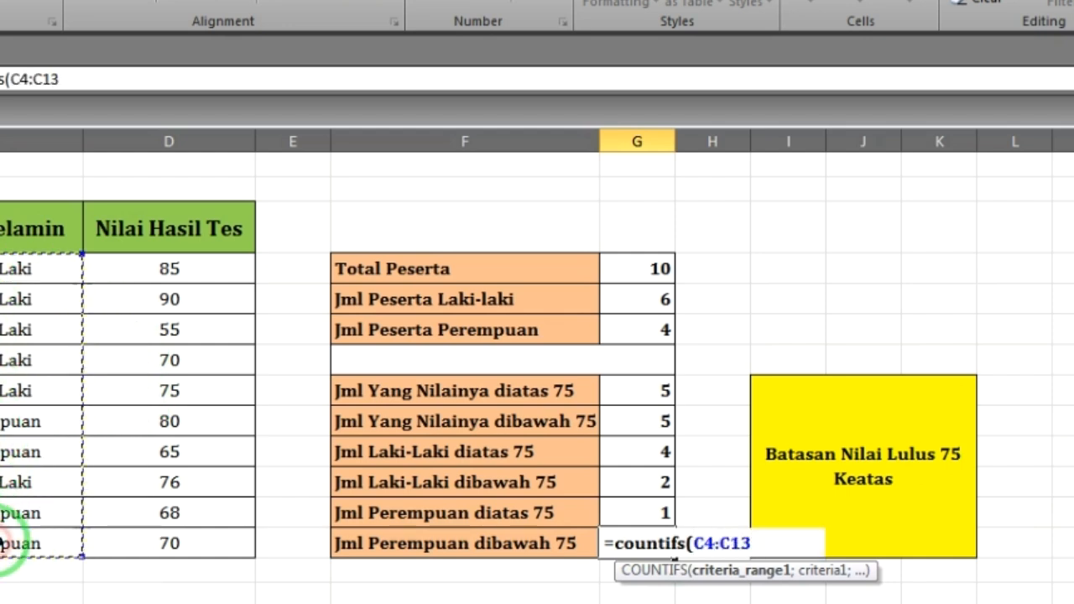
text(;)
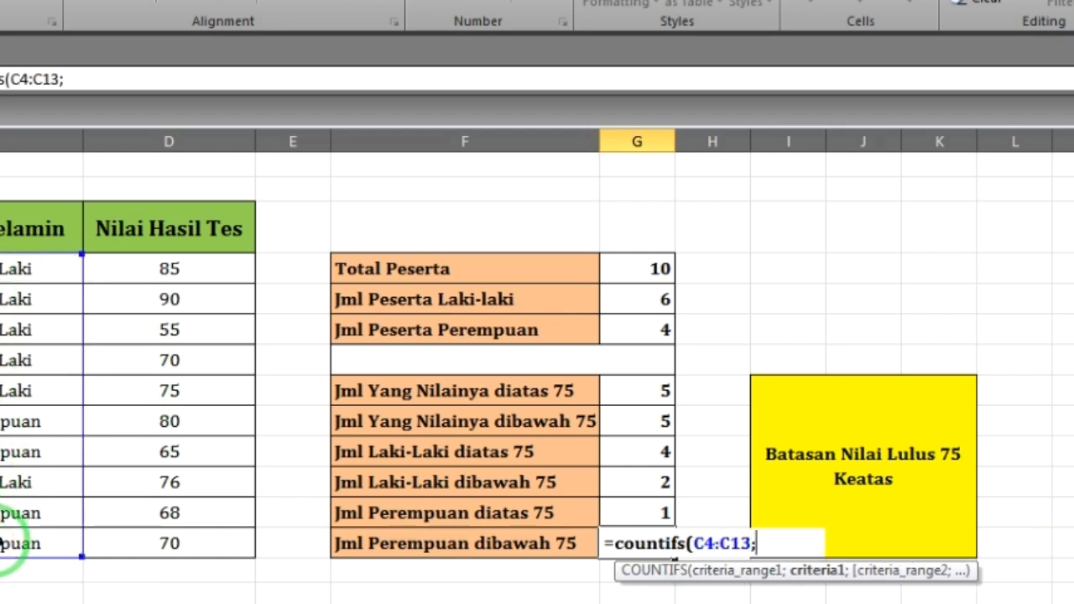
text("Perempuan")
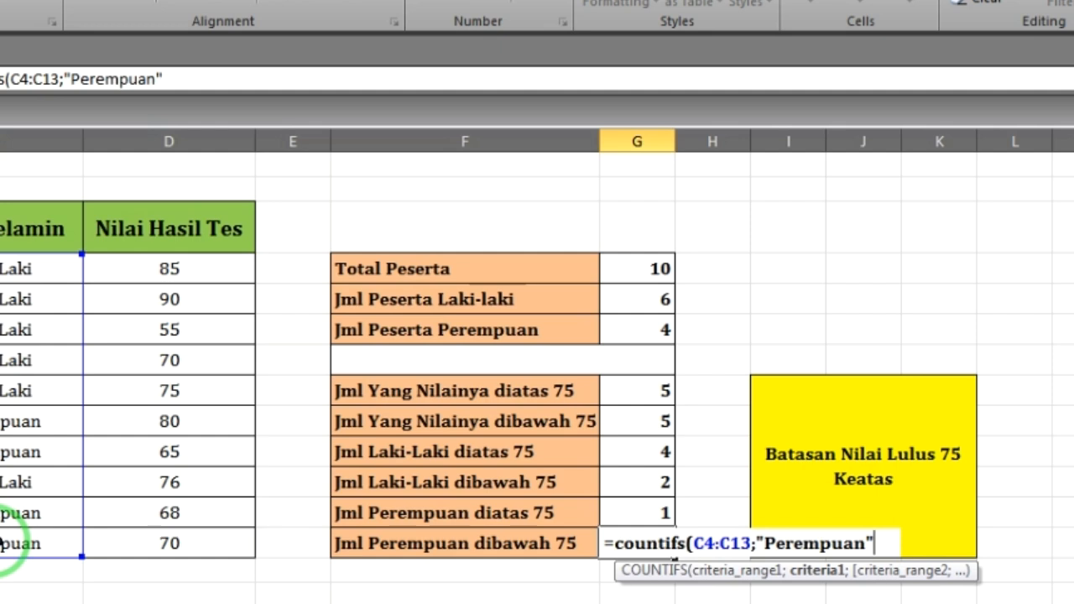
Complete the COUNTIFS formula in G13 with second range D4:D13 and criterion "<75", and review the summary results in G4:G13
text(;)
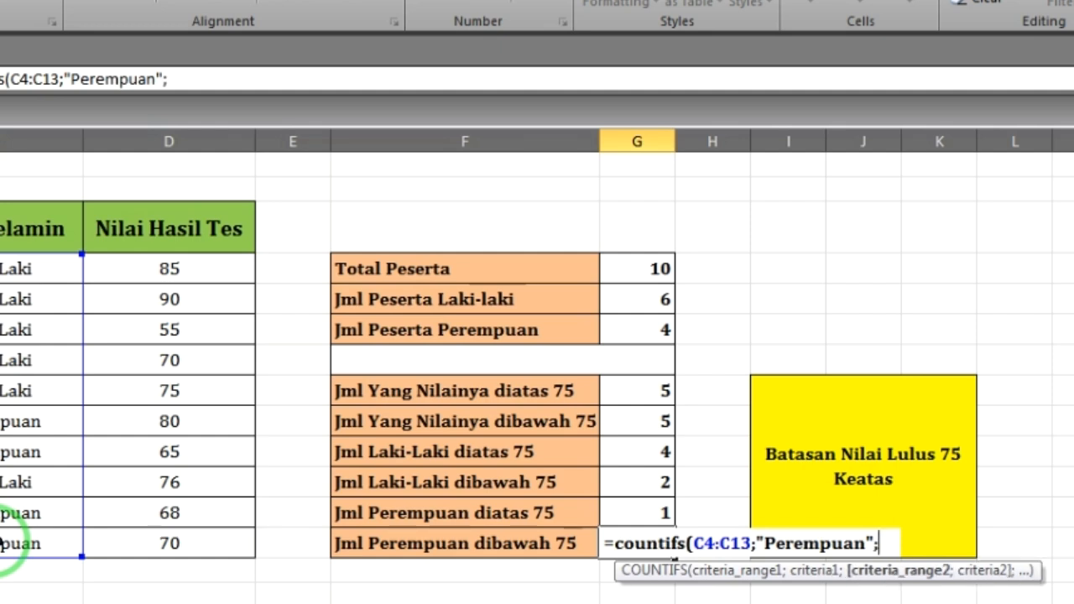
drag(158, 271, 240, 529)
text(;"<)
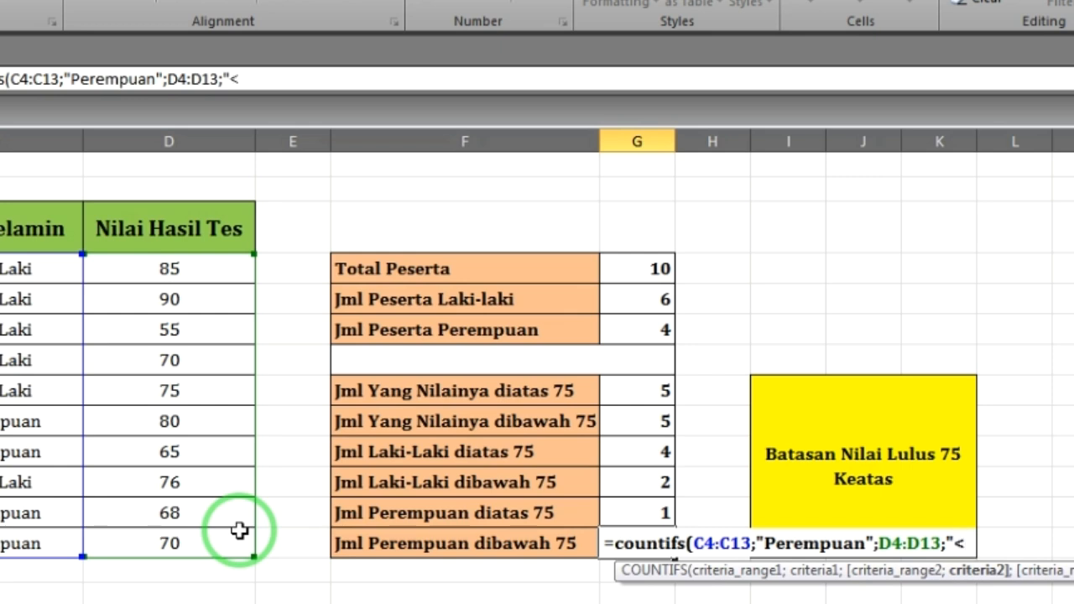
text(5")
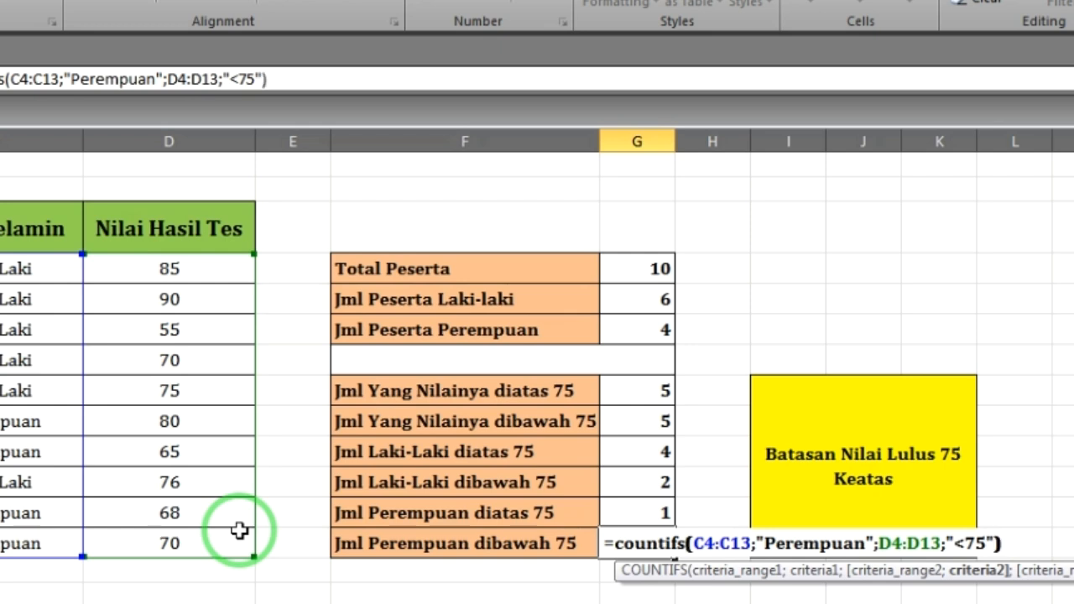
text())
key(Return)
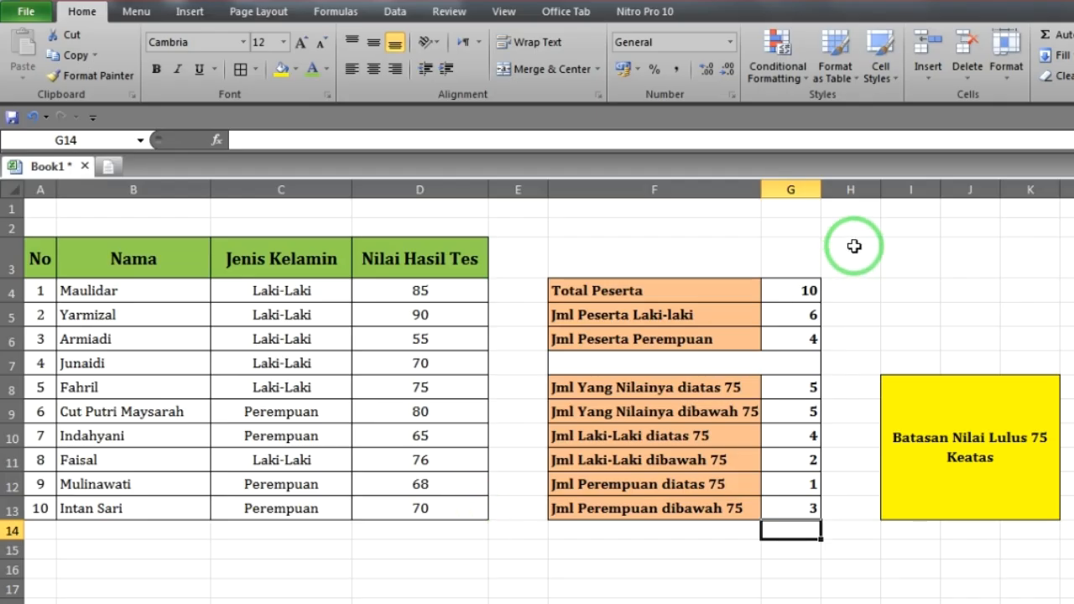
drag(778, 295, 803, 501)
click(522, 529)
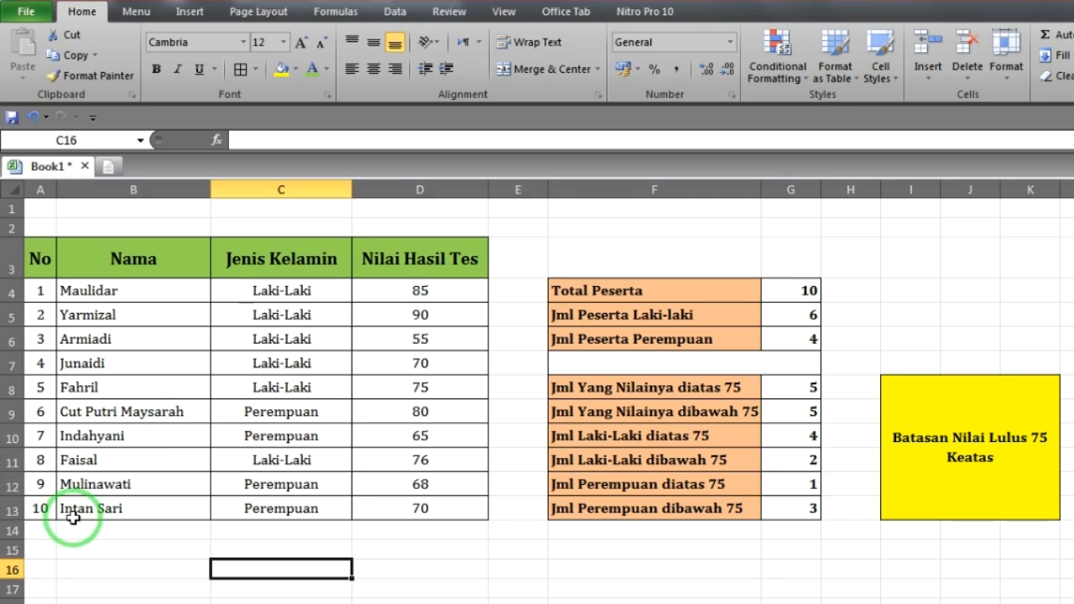
Clear the tenth participant's name, gender and score in B13:D13, and check how the participant counts in G4:G6 respond
drag(99, 512, 418, 511)
key(ctrl+c)
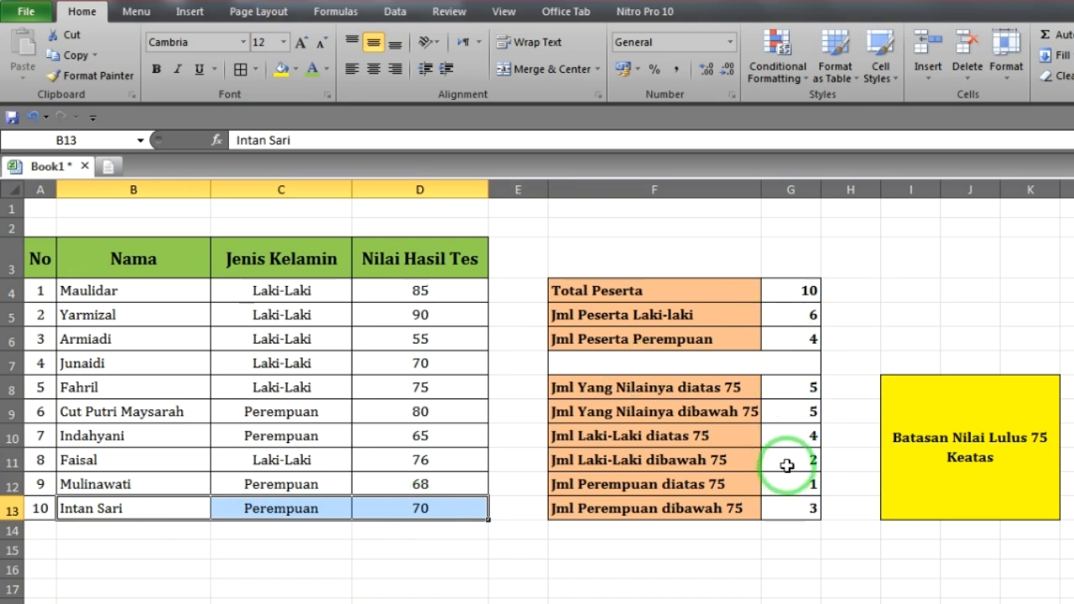
key(Delete)
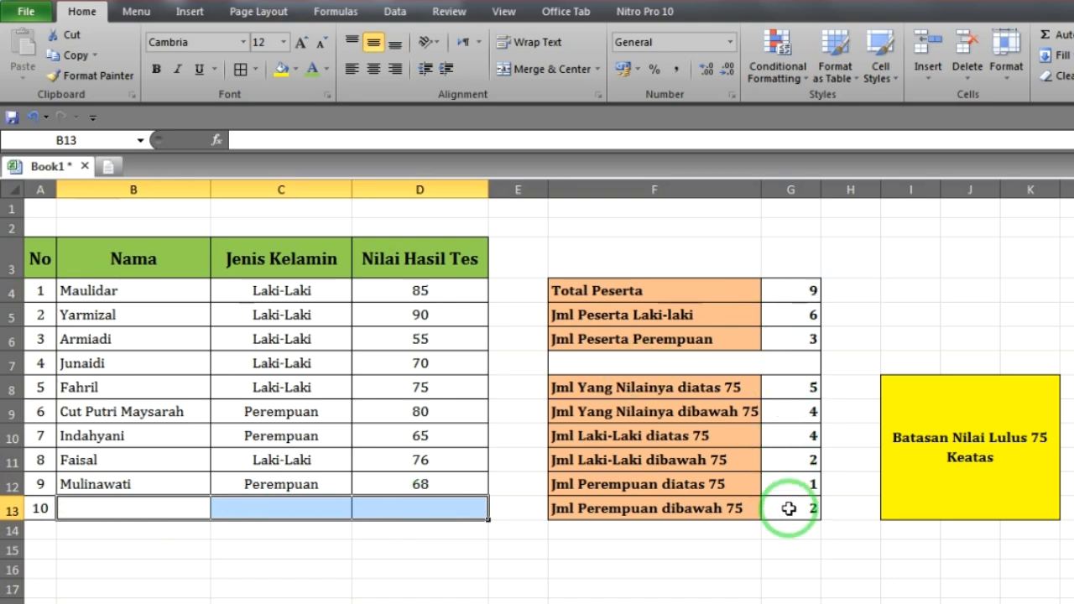
click(789, 292)
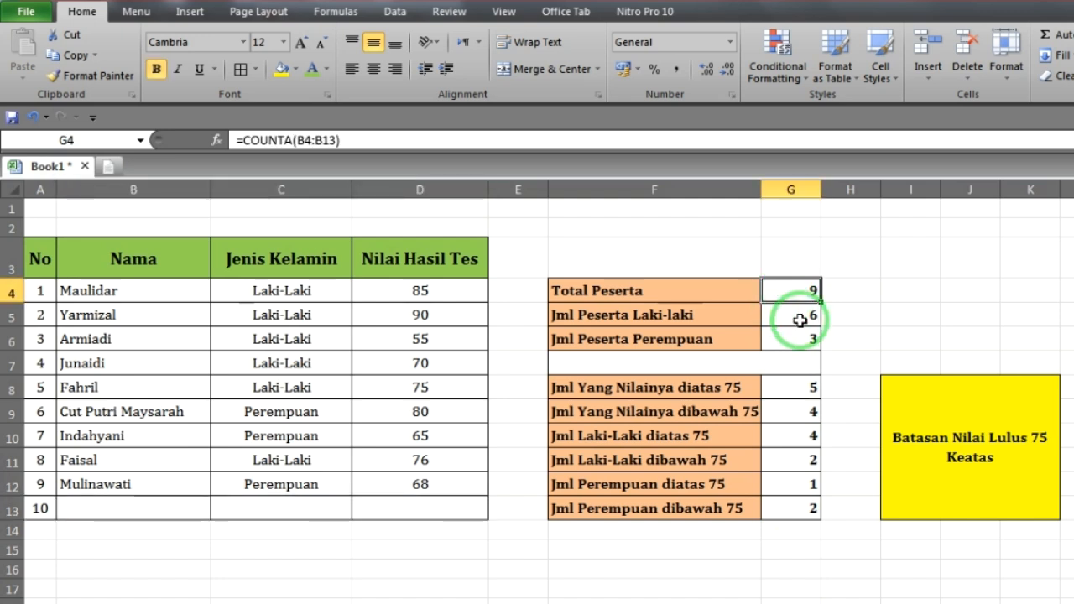
click(799, 321)
click(654, 345)
click(773, 338)
Restore the tenth participant's cleared name, gender and score in B13:D13
click(143, 512)
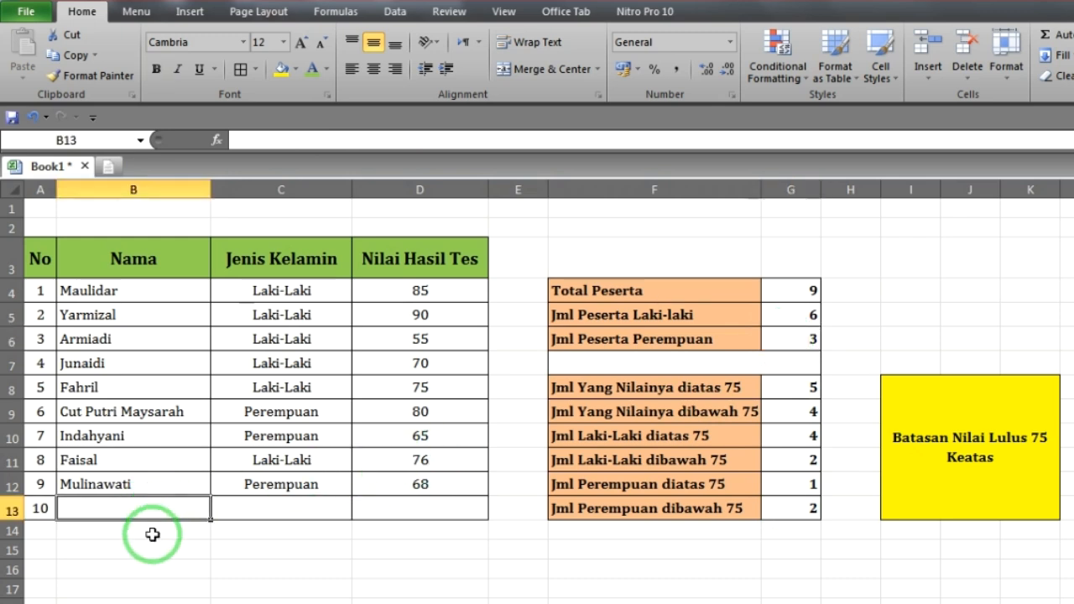
key(ctrl+v)
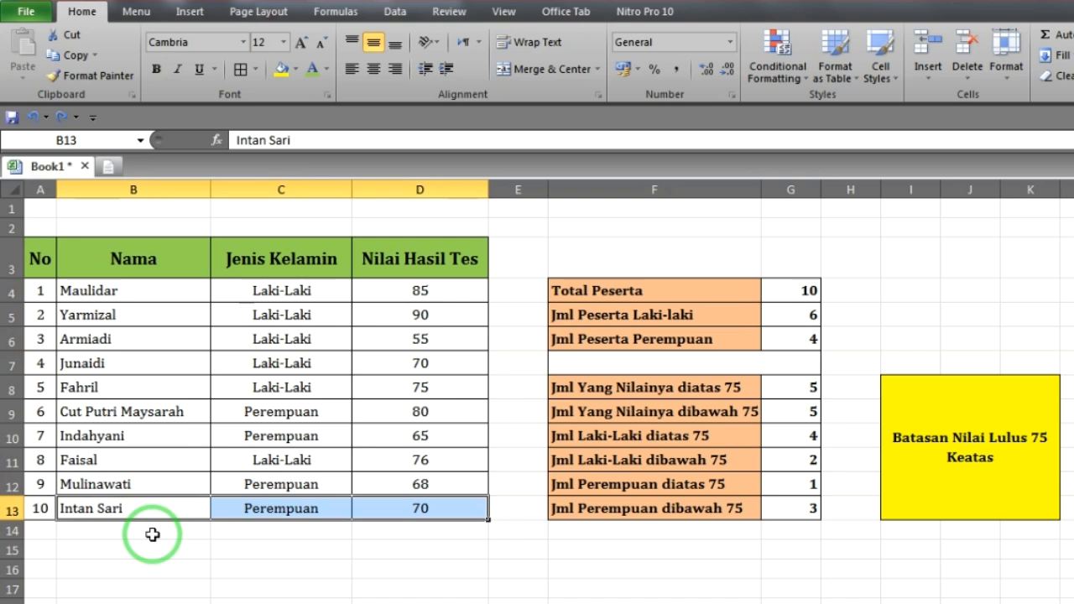
click(240, 552)
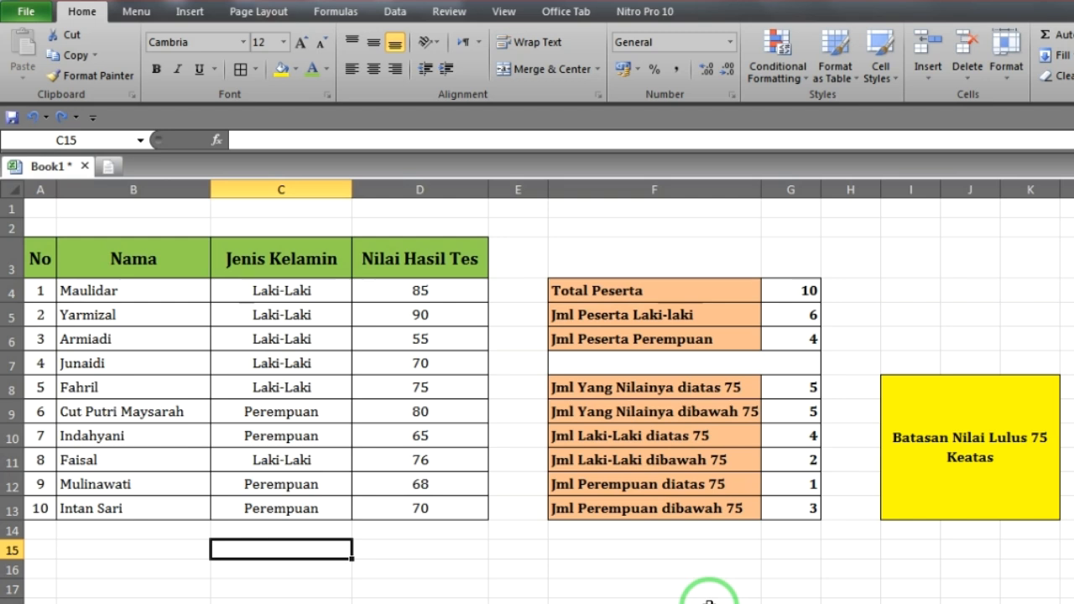
click(863, 595)
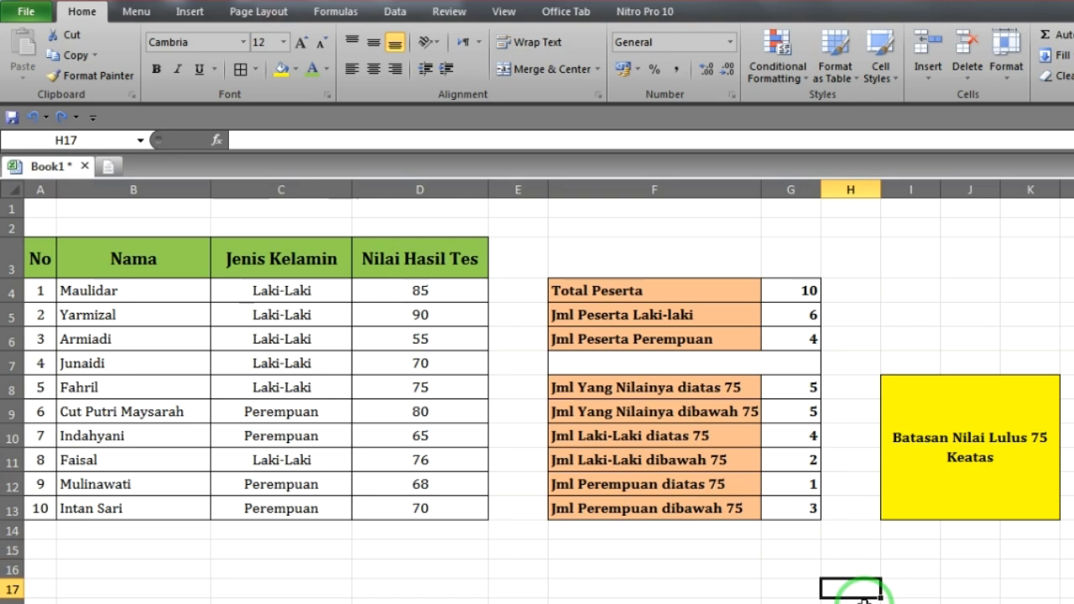